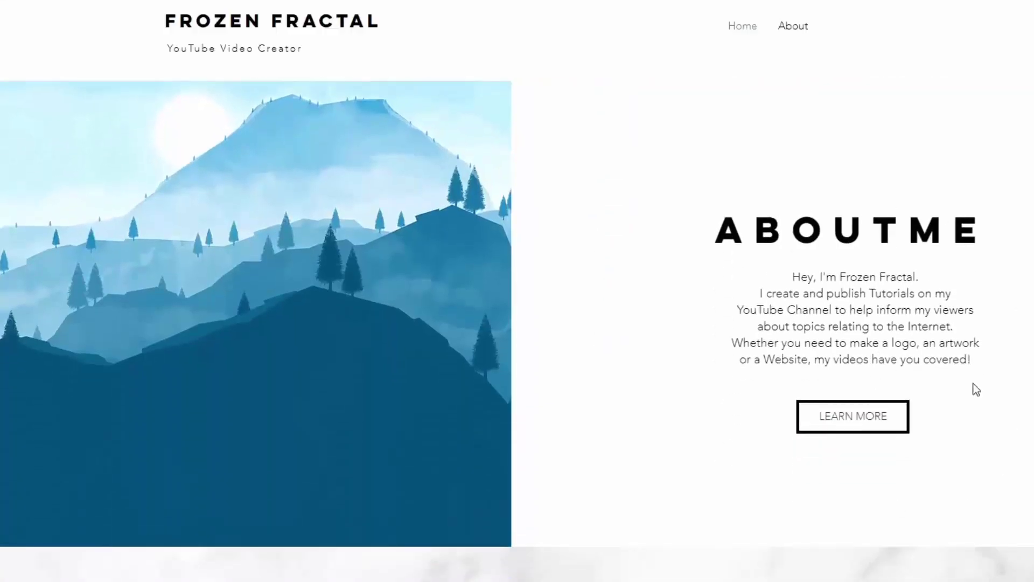
Test that the My Videos and Contact Me buttons jump to their sections
{"action": "scroll", "coordinate": [974, 387], "scroll_direction": "up", "scroll_amount": 8}
{"action": "left_click", "coordinate": [517, 129]}
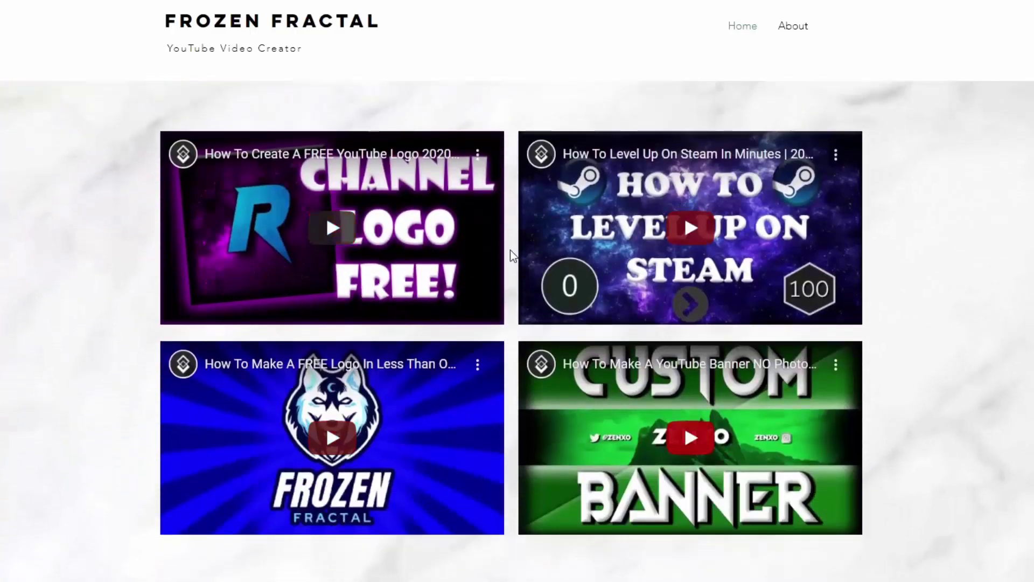
{"action": "scroll", "coordinate": [452, 257], "scroll_direction": "up", "scroll_amount": 15}
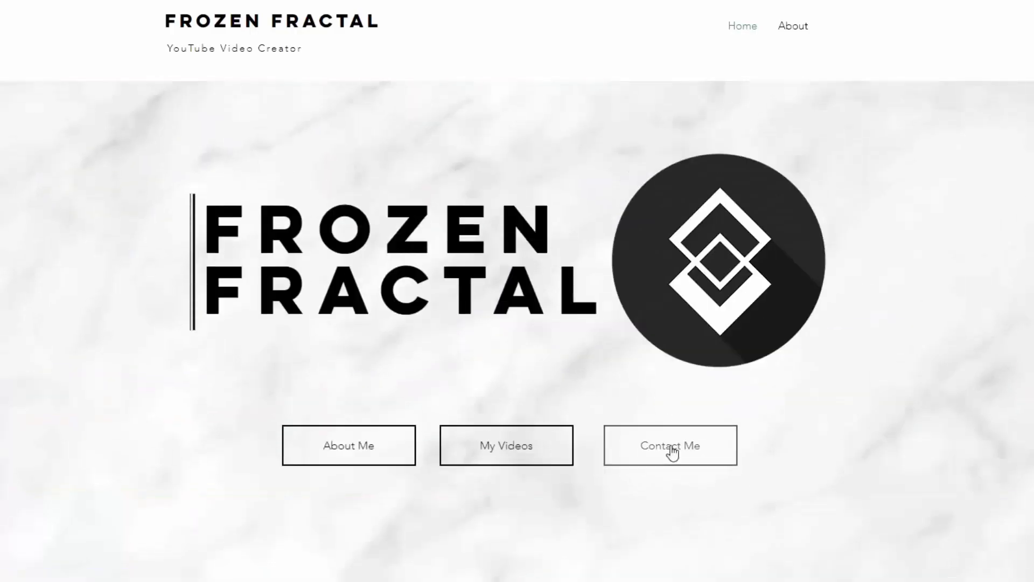
{"action": "left_click", "coordinate": [673, 453]}
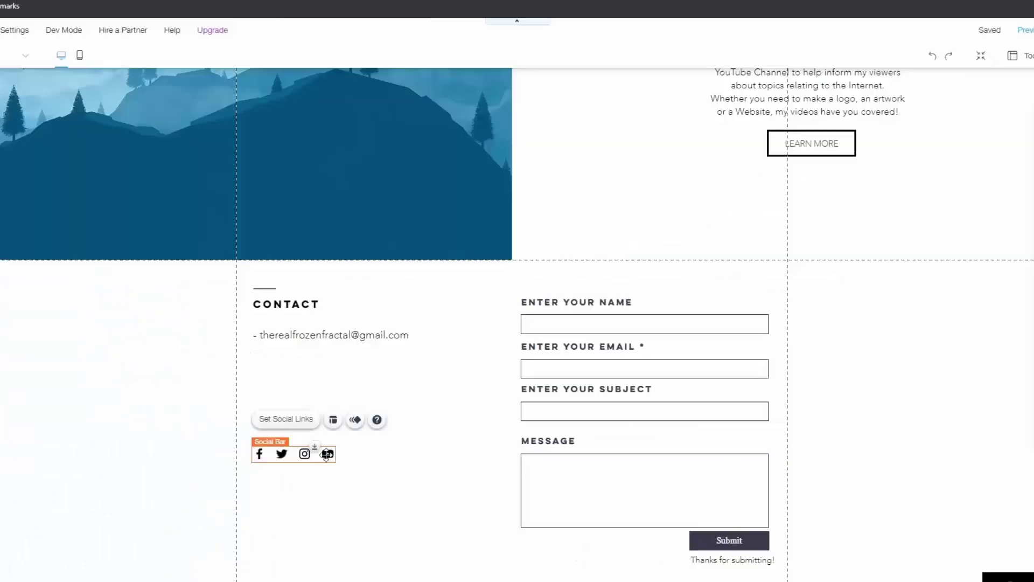
Move the social icons under the contact email and try black, dark grey and white strip backgrounds
{"action": "left_click_drag", "start_coordinate": [325, 452], "coordinate": [328, 377]}
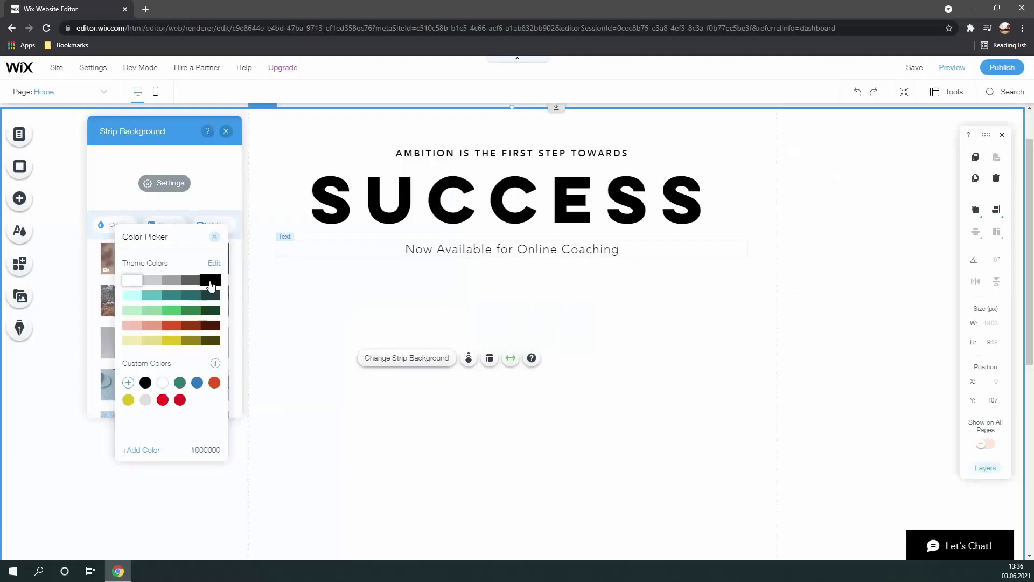
{"action": "left_click", "coordinate": [211, 280]}
{"action": "left_click", "coordinate": [190, 280]}
{"action": "left_click", "coordinate": [136, 283]}
{"action": "left_click", "coordinate": [215, 236]}
{"action": "left_click", "coordinate": [165, 237]}
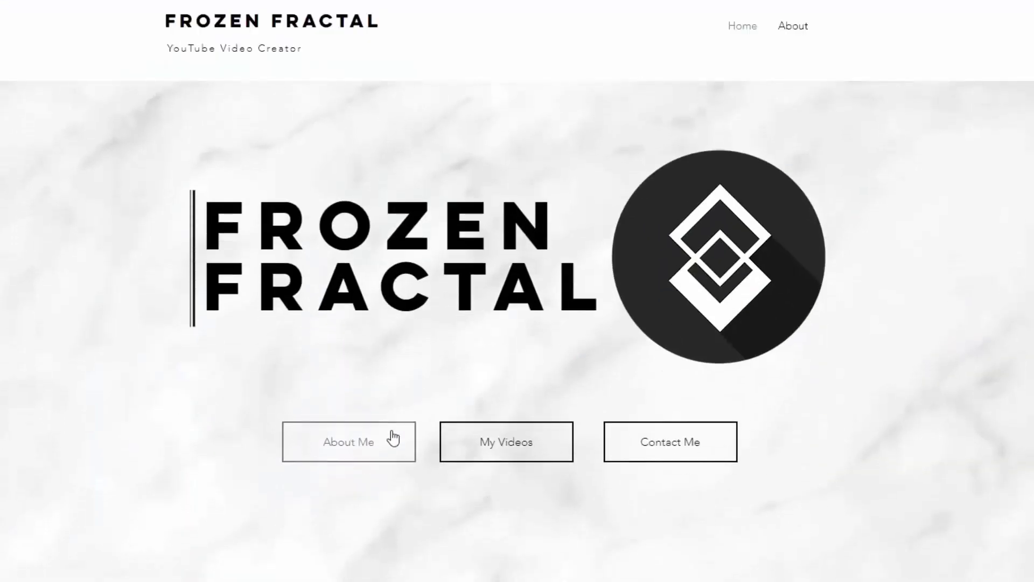
Re-test the My Videos and Contact Me anchor jumps
{"action": "scroll", "coordinate": [388, 442], "scroll_direction": "down", "scroll_amount": 10}
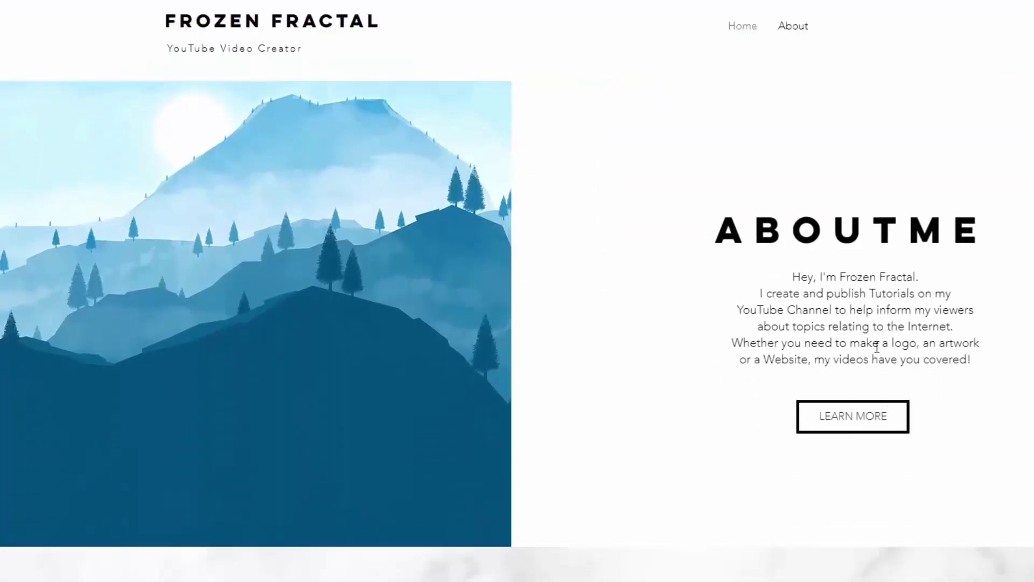
{"action": "scroll", "coordinate": [947, 365], "scroll_direction": "up", "scroll_amount": 10}
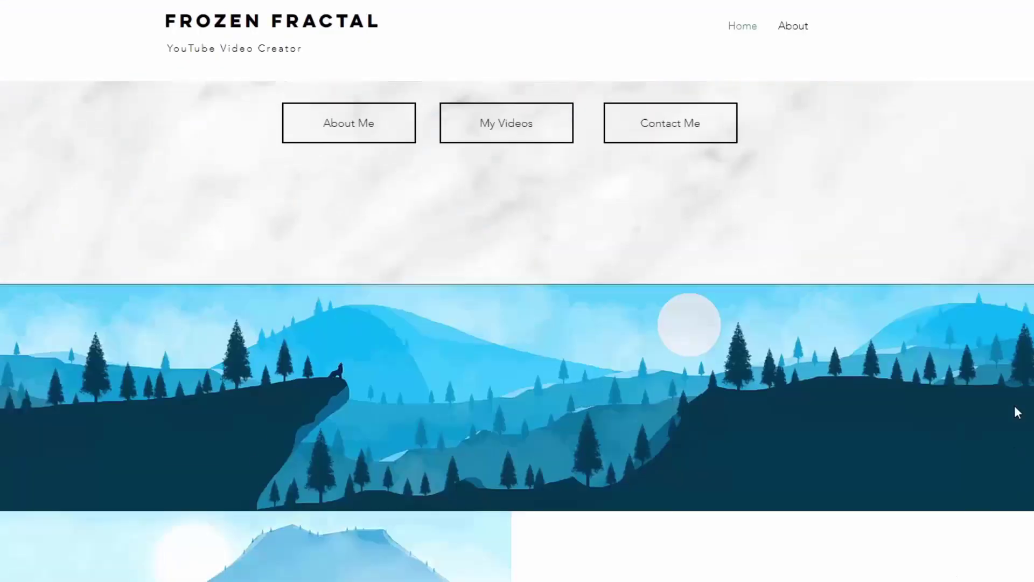
{"action": "left_click", "coordinate": [519, 131]}
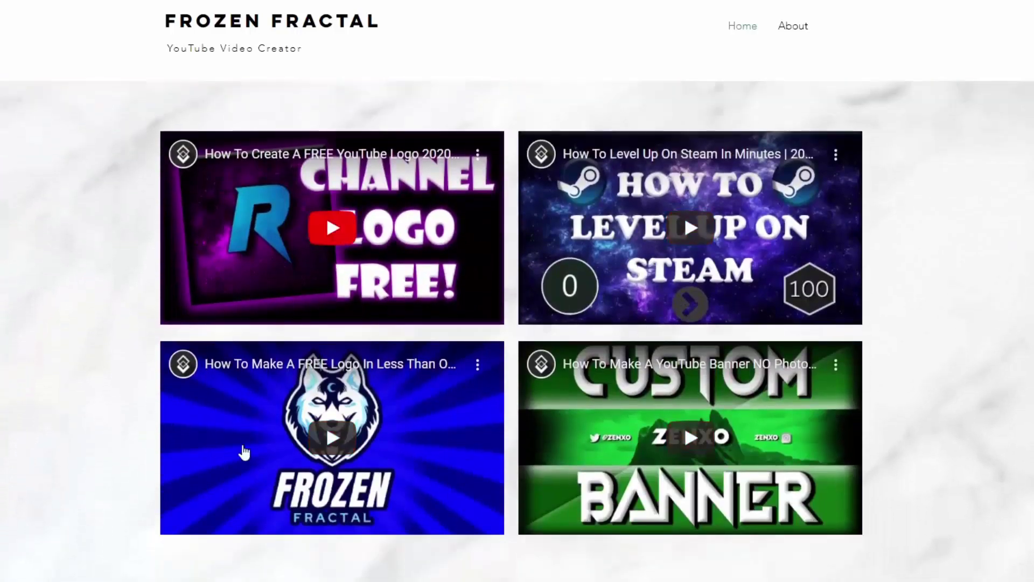
{"action": "scroll", "coordinate": [625, 376], "scroll_direction": "up", "scroll_amount": 10}
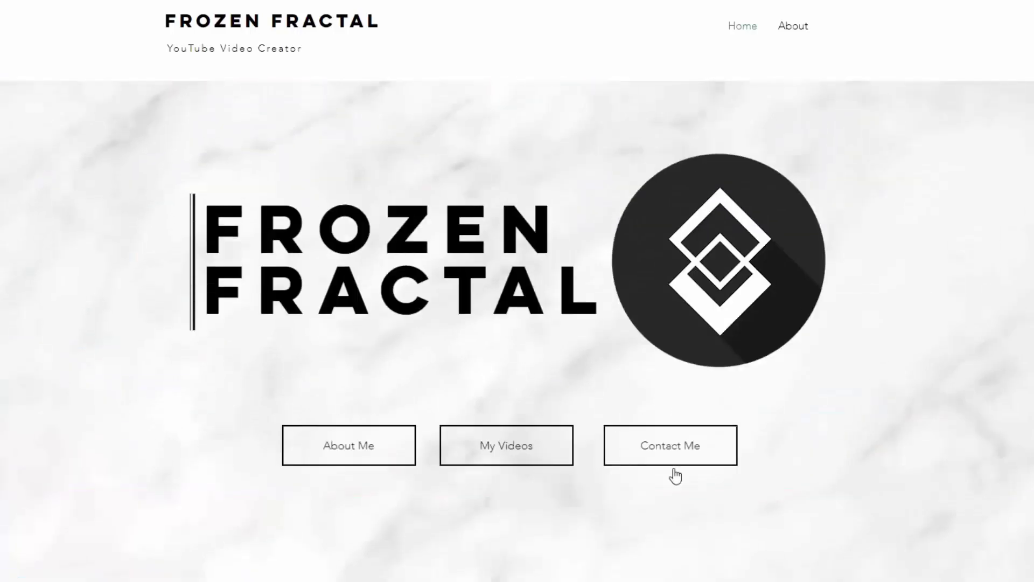
{"action": "left_click", "coordinate": [670, 446]}
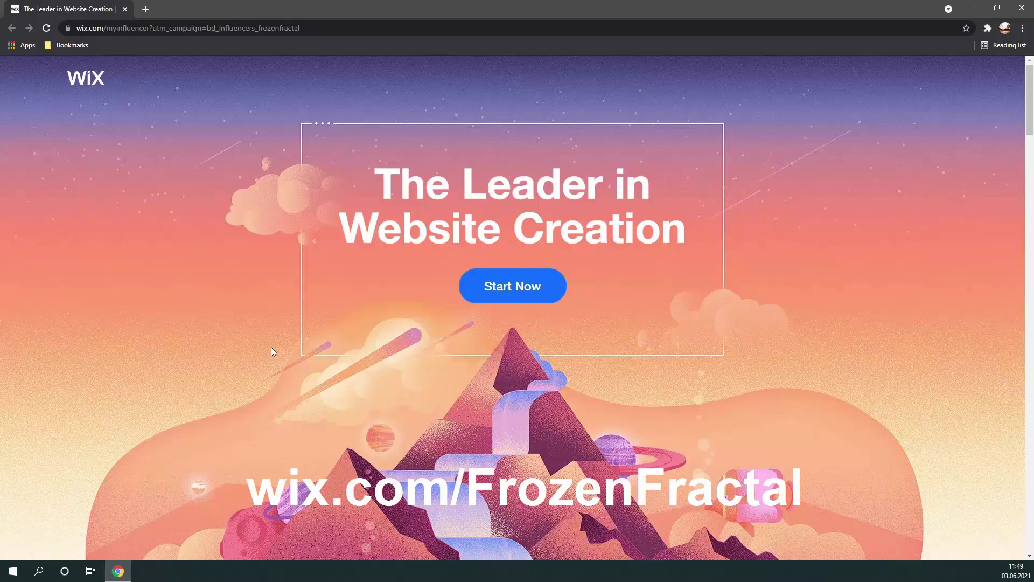
Start a new site from the Wix landing page and sign in
{"action": "left_click", "coordinate": [512, 287]}
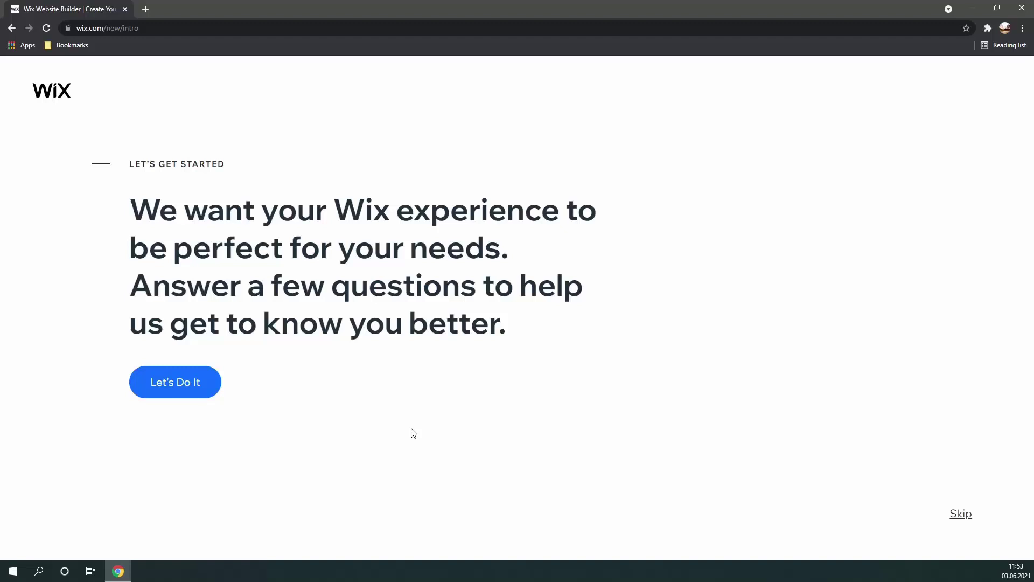
Answer the intro questions: site for myself, type other, never built a website before
{"action": "left_click", "coordinate": [202, 386]}
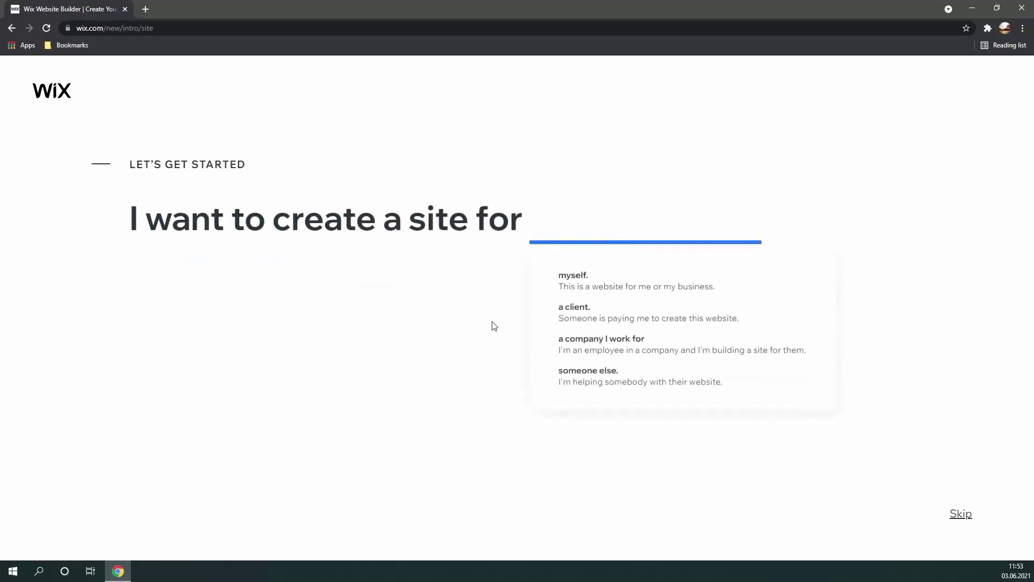
{"action": "left_click", "coordinate": [582, 282]}
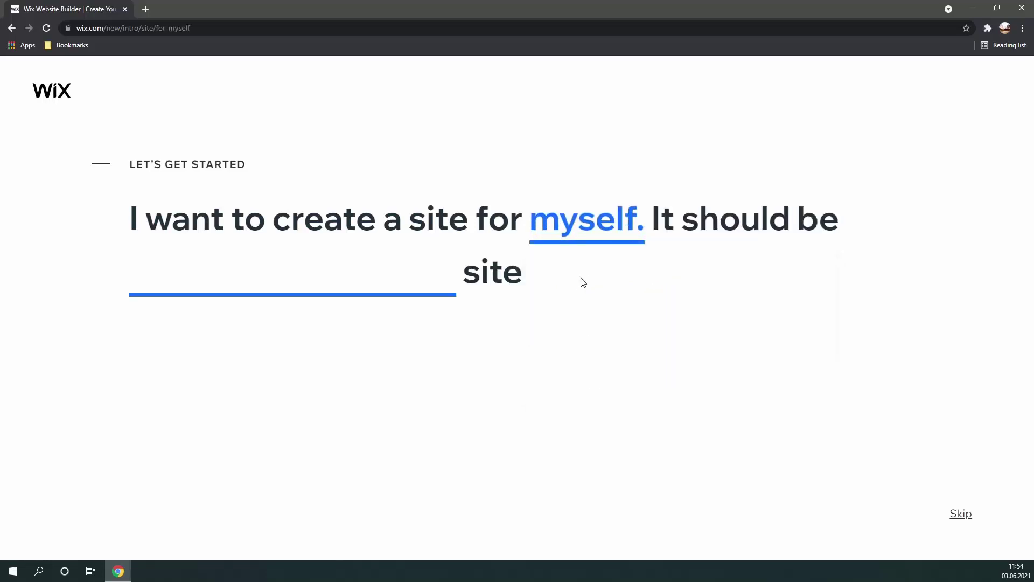
{"action": "left_click", "coordinate": [445, 396]}
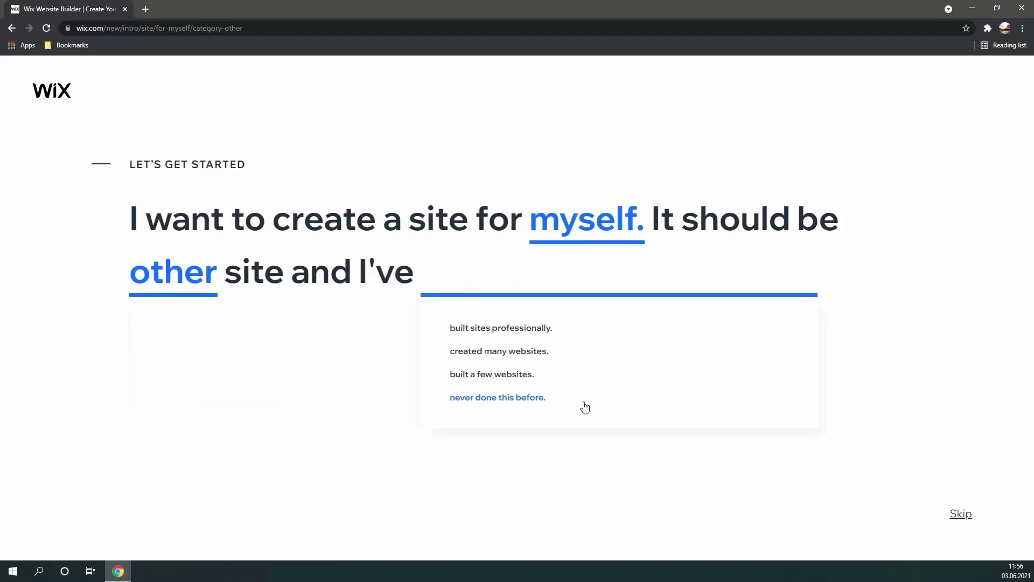
{"action": "left_click", "coordinate": [543, 398]}
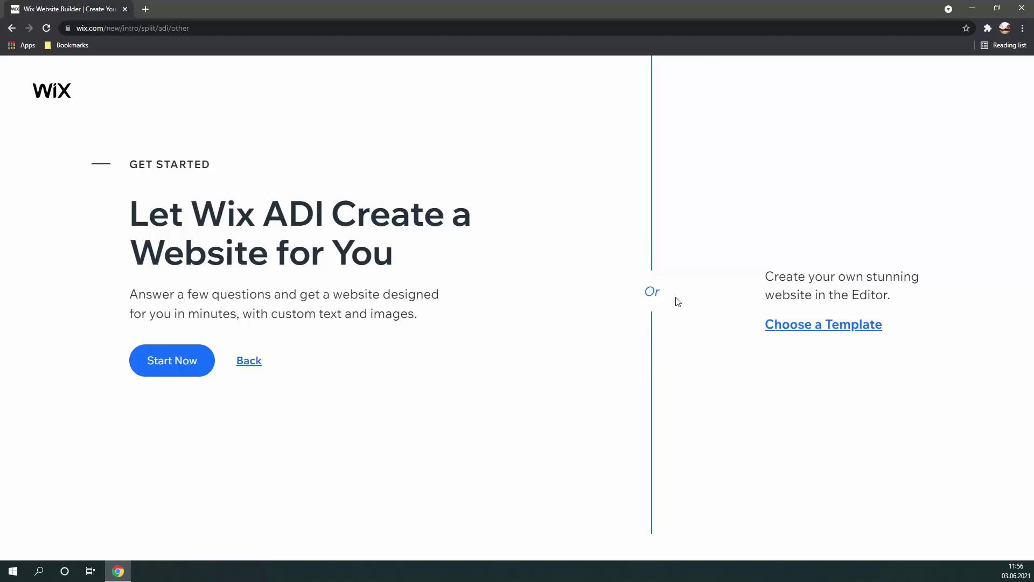
Pick a template instead of ADI, open the Coaching Professional full demo, and dismiss the starting-point popup
{"action": "left_click", "coordinate": [823, 324]}
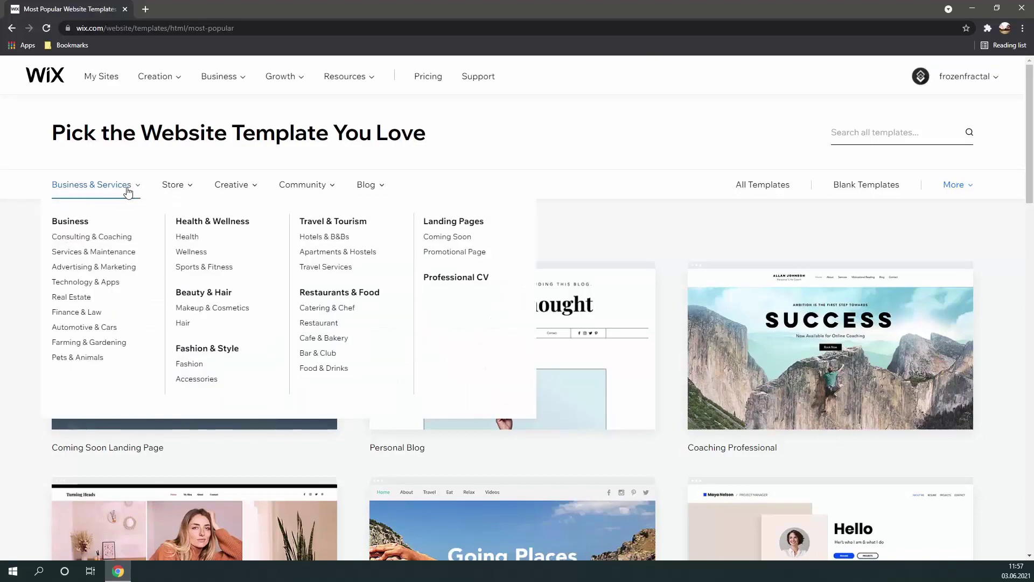
{"action": "mouse_move", "coordinate": [181, 189]}
{"action": "scroll", "coordinate": [587, 213], "scroll_direction": "down", "scroll_amount": 3}
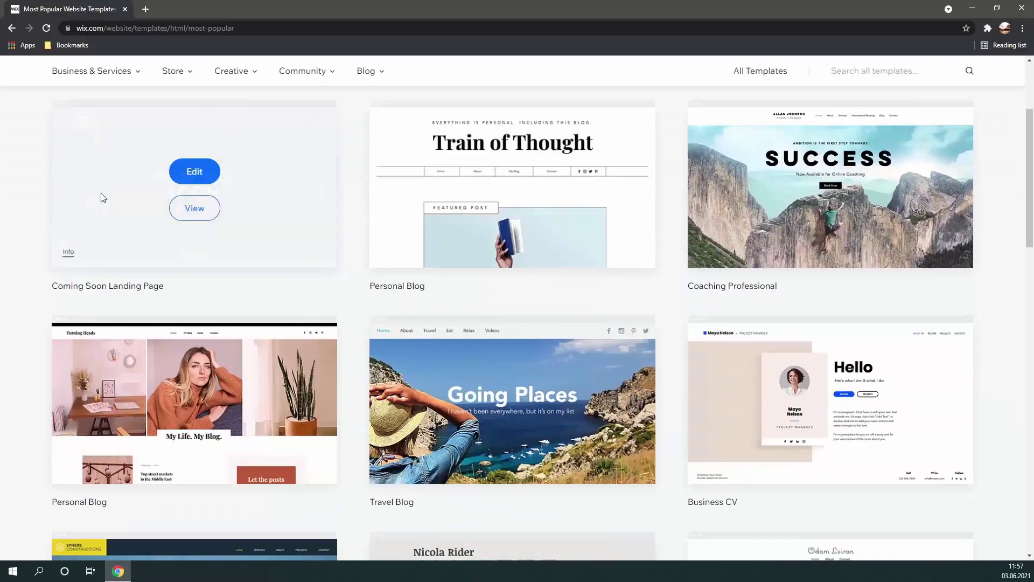
{"action": "scroll", "coordinate": [2, 225], "scroll_direction": "up", "scroll_amount": 3}
{"action": "scroll", "coordinate": [2, 227], "scroll_direction": "down", "scroll_amount": 5}
{"action": "scroll", "coordinate": [1, 227], "scroll_direction": "up", "scroll_amount": 5}
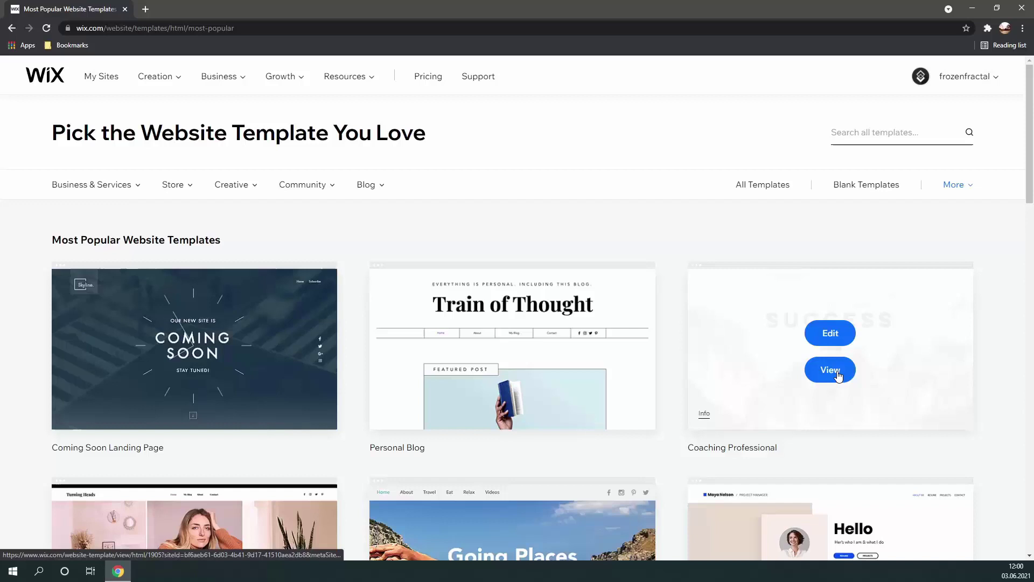
{"action": "left_click", "coordinate": [826, 367]}
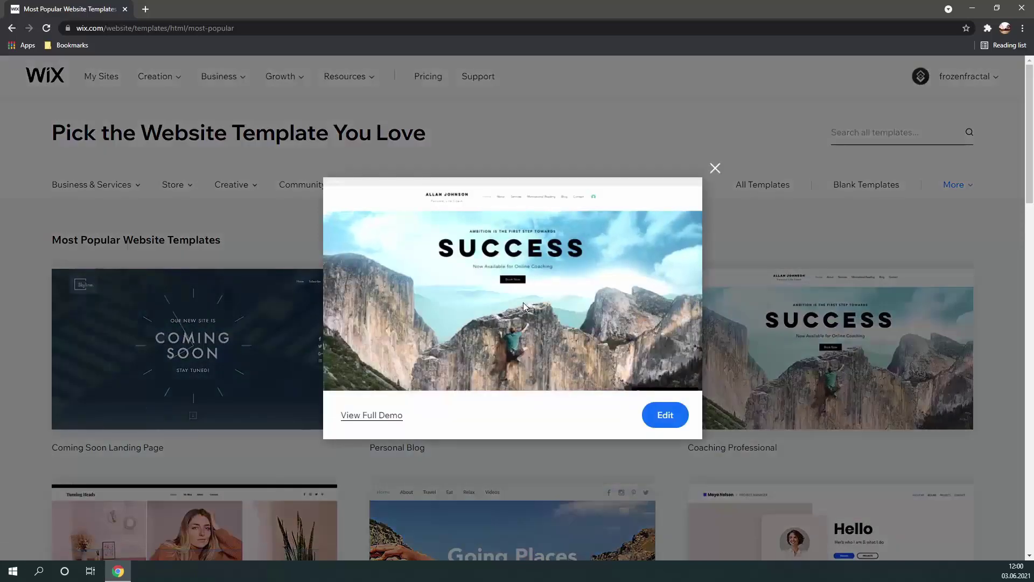
{"action": "scroll", "coordinate": [525, 307], "scroll_direction": "down", "scroll_amount": 1}
{"action": "scroll", "coordinate": [525, 307], "scroll_direction": "up", "scroll_amount": 1}
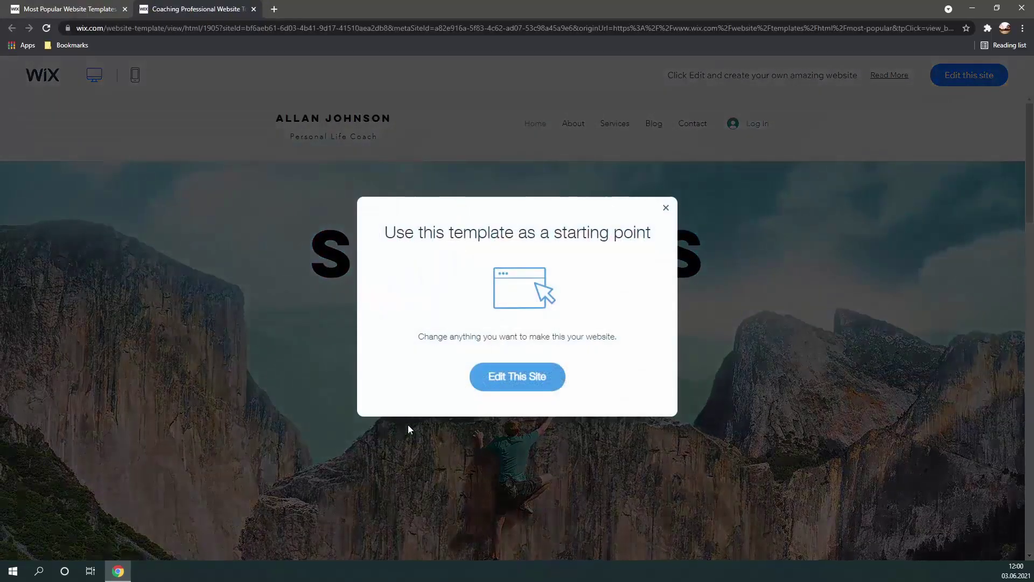
{"action": "left_click", "coordinate": [667, 209]}
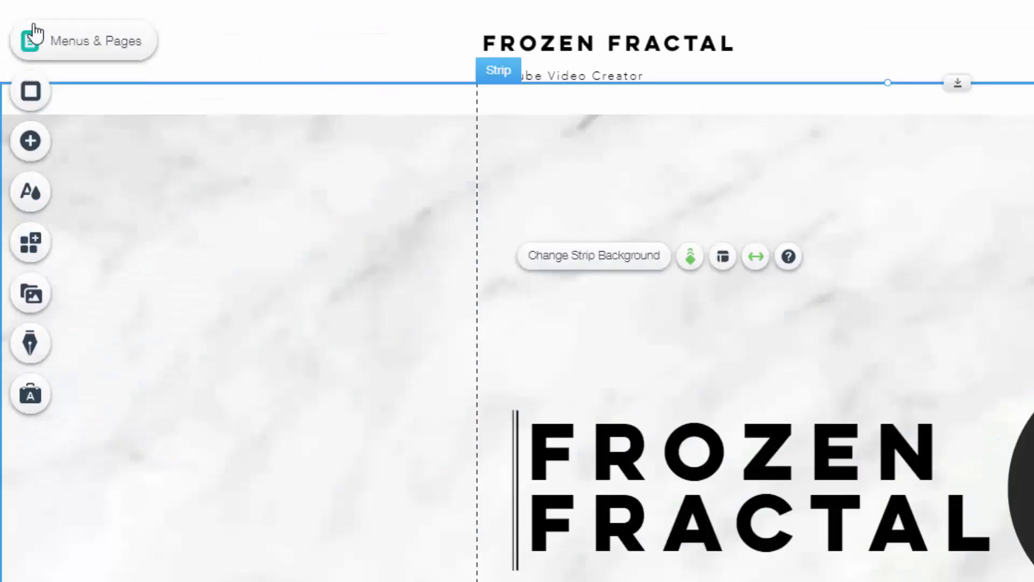
Review the Site Menu, Signup & Login and Member Pages lists in Menus & Pages
{"action": "left_click", "coordinate": [32, 36]}
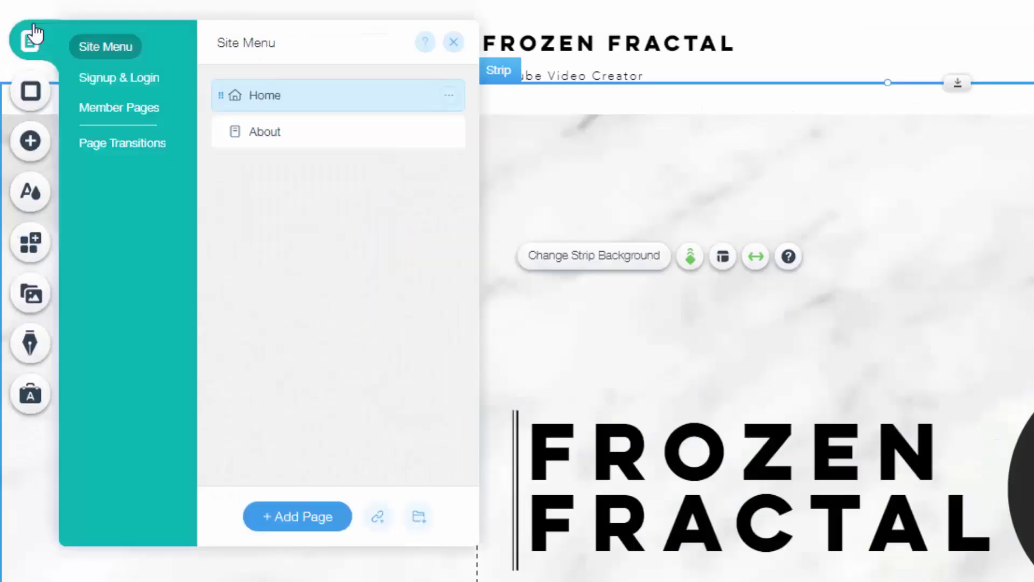
{"action": "left_click", "coordinate": [33, 39]}
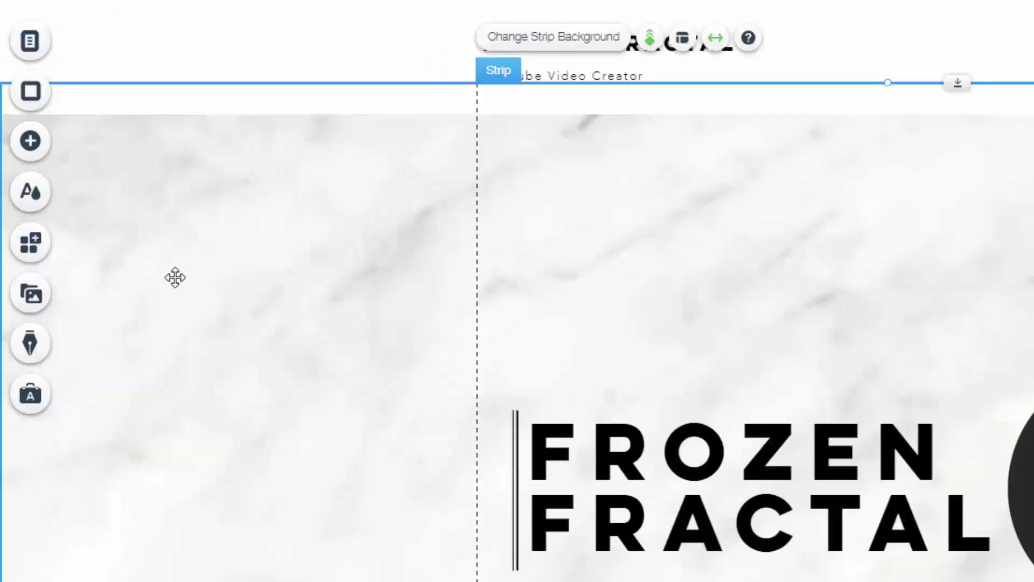
{"action": "left_click", "coordinate": [30, 40]}
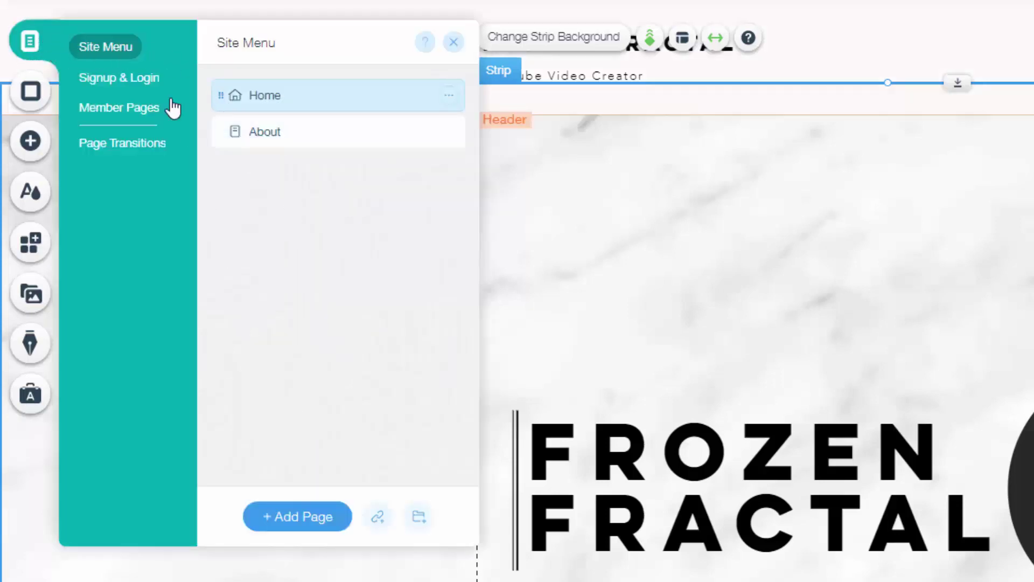
{"action": "left_click", "coordinate": [115, 79]}
{"action": "left_click", "coordinate": [117, 112]}
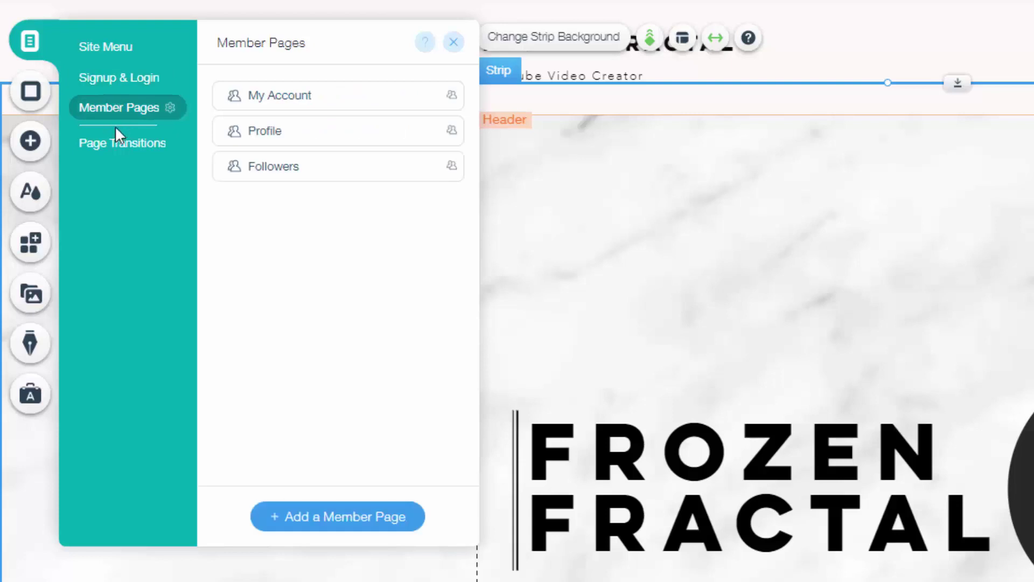
{"action": "left_click", "coordinate": [110, 47]}
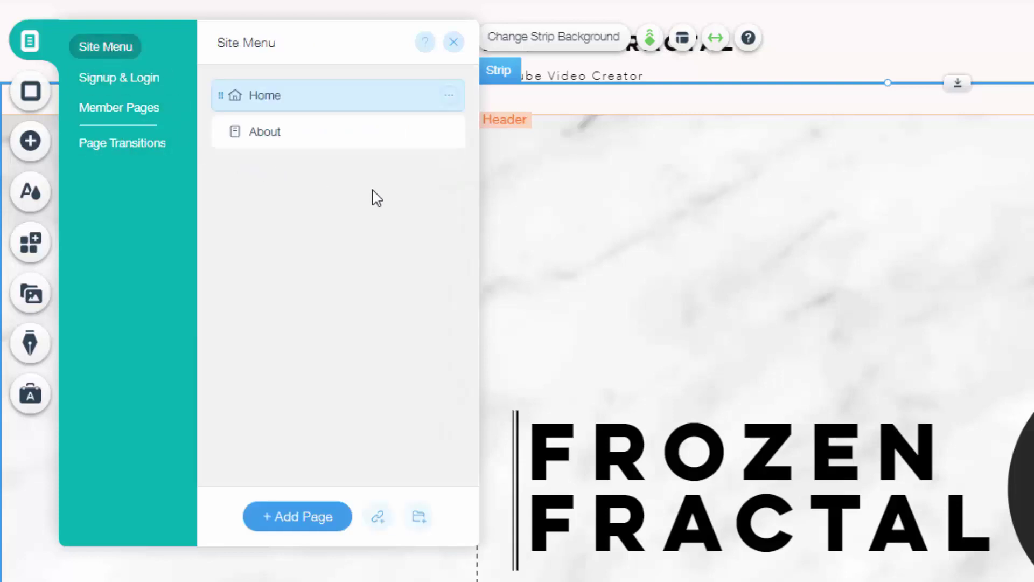
{"action": "key", "text": "Escape"}
Browse the suggested page backgrounds and uploaded images without changing the marble background
{"action": "left_click", "coordinate": [33, 95]}
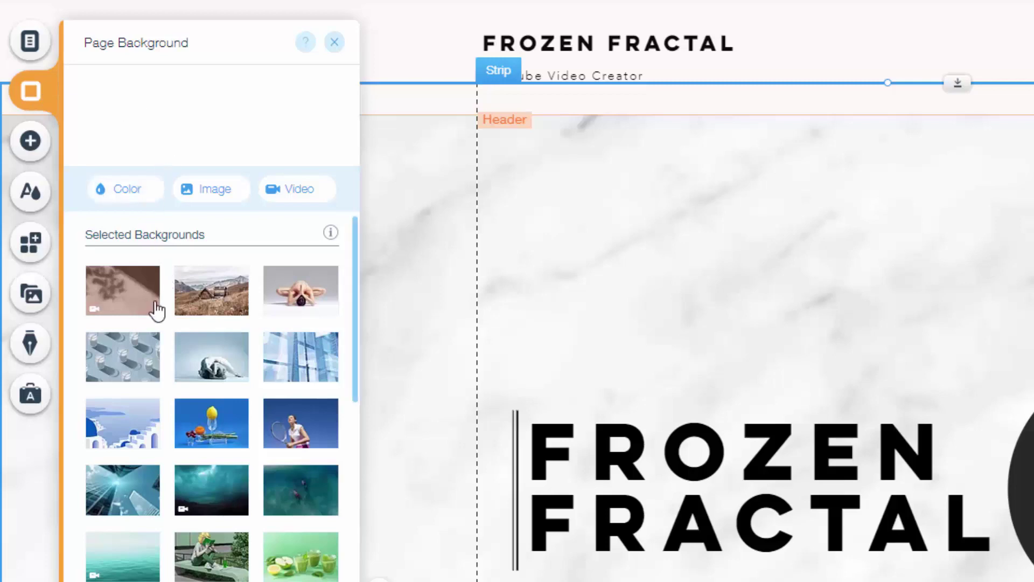
{"action": "scroll", "coordinate": [194, 439], "scroll_direction": "down", "scroll_amount": 10}
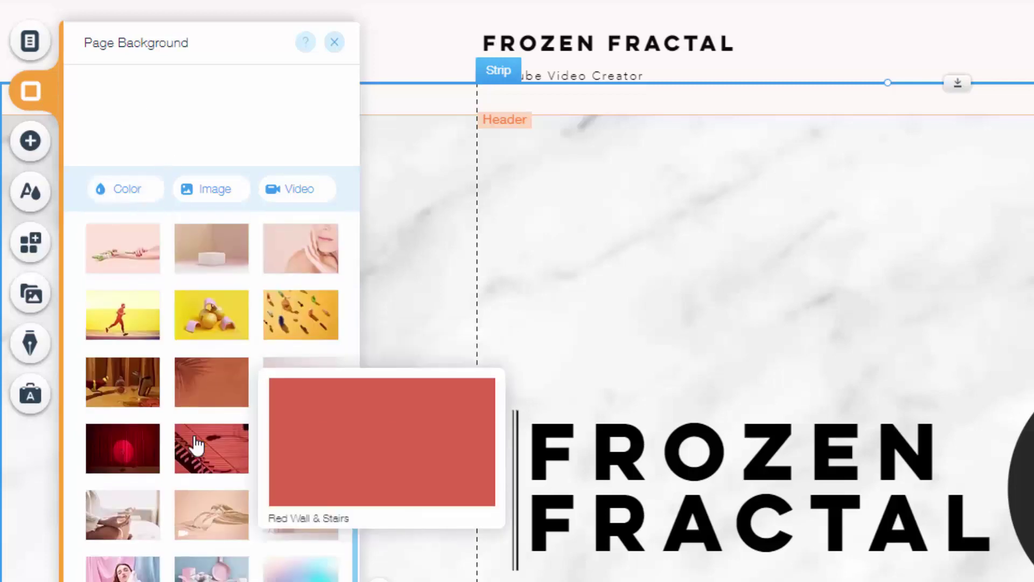
{"action": "scroll", "coordinate": [194, 443], "scroll_direction": "up", "scroll_amount": 10}
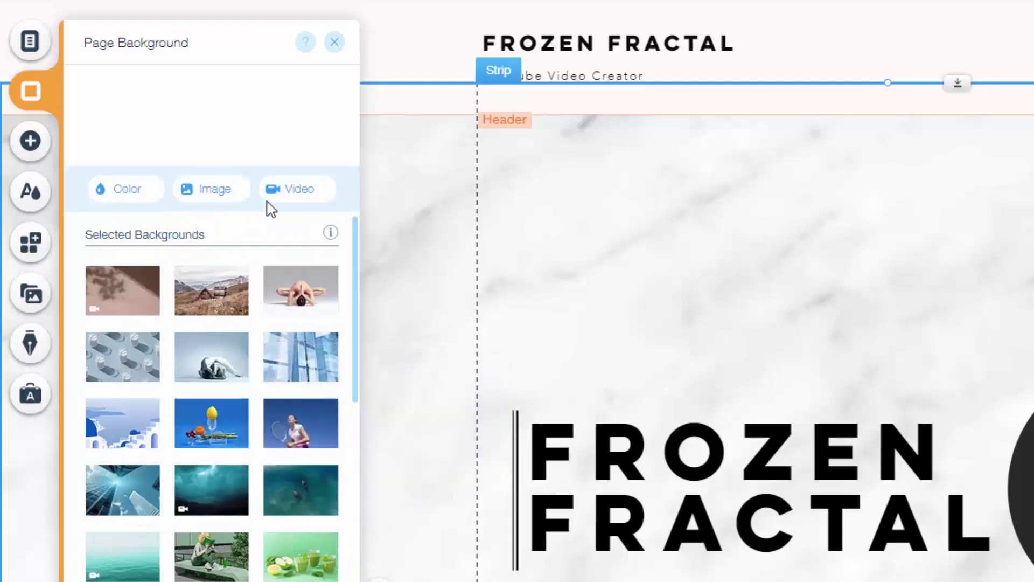
{"action": "left_click", "coordinate": [223, 194]}
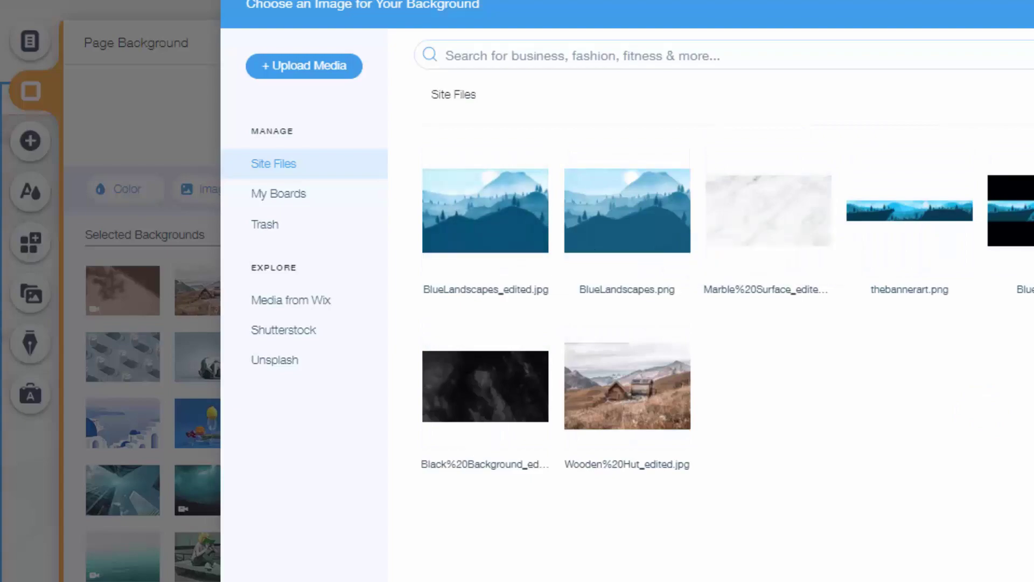
{"action": "key", "text": "Escape"}
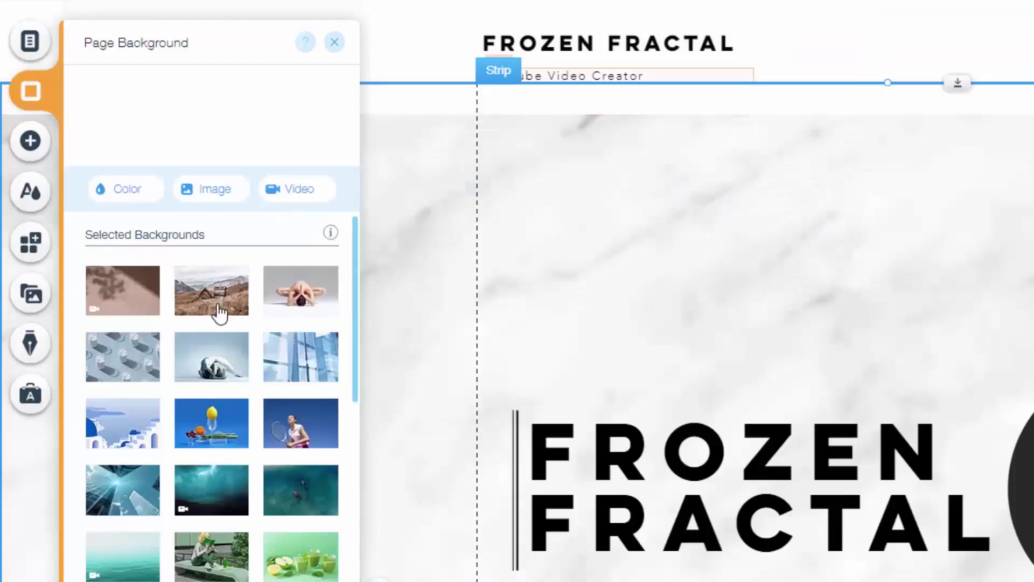
{"action": "scroll", "coordinate": [218, 311], "scroll_direction": "down", "scroll_amount": 5}
{"action": "scroll", "coordinate": [213, 272], "scroll_direction": "up", "scroll_amount": 5}
Look through each element category in the Add panel, then close it
{"action": "left_click", "coordinate": [384, 277]}
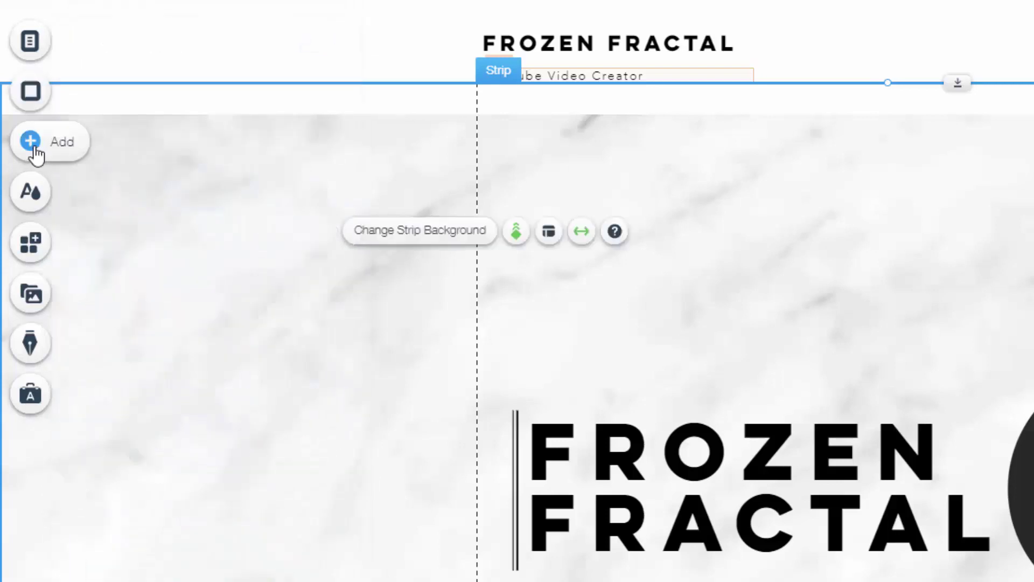
{"action": "left_click", "coordinate": [32, 146]}
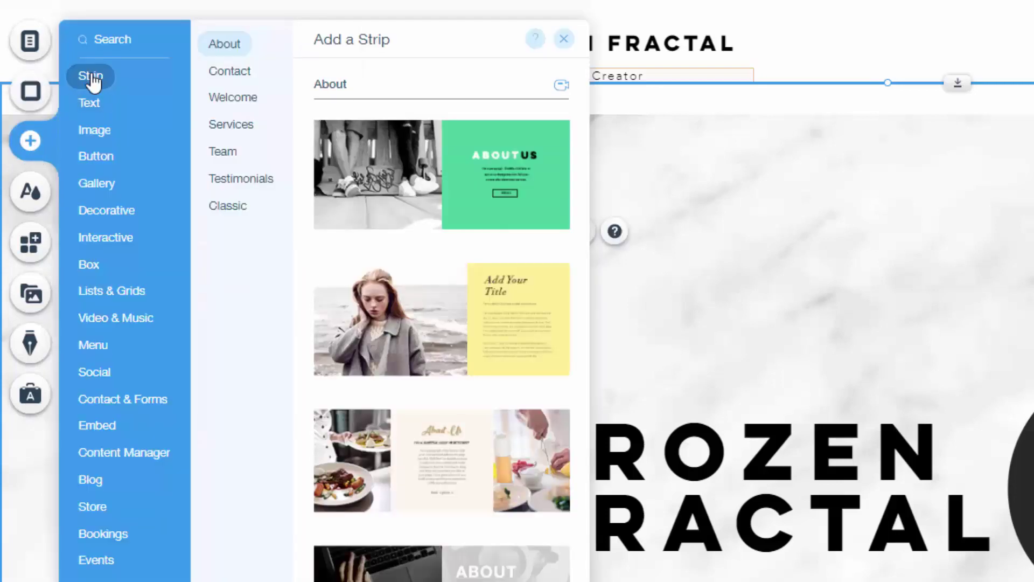
{"action": "mouse_move", "coordinate": [91, 129]}
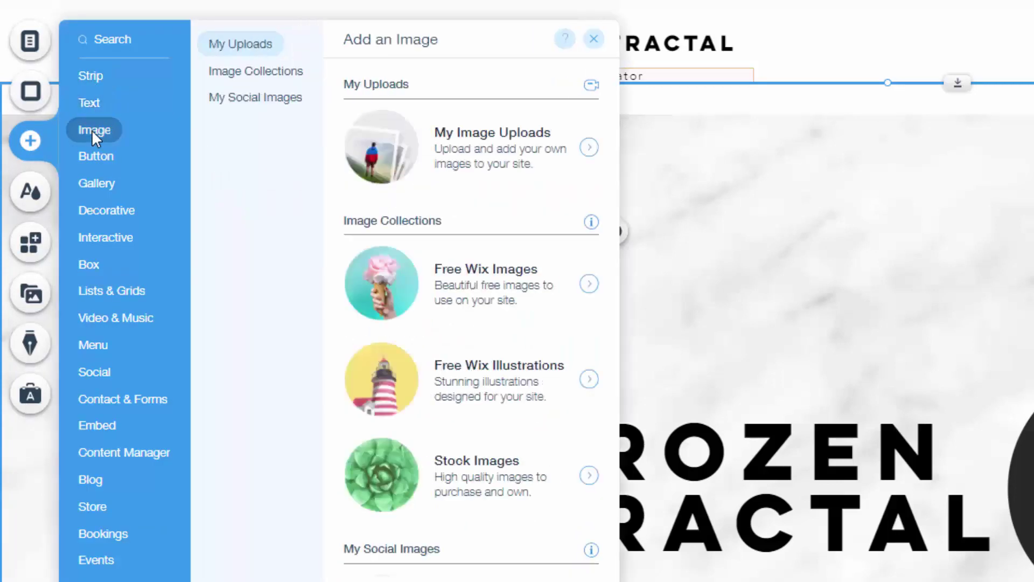
{"action": "mouse_move", "coordinate": [92, 155]}
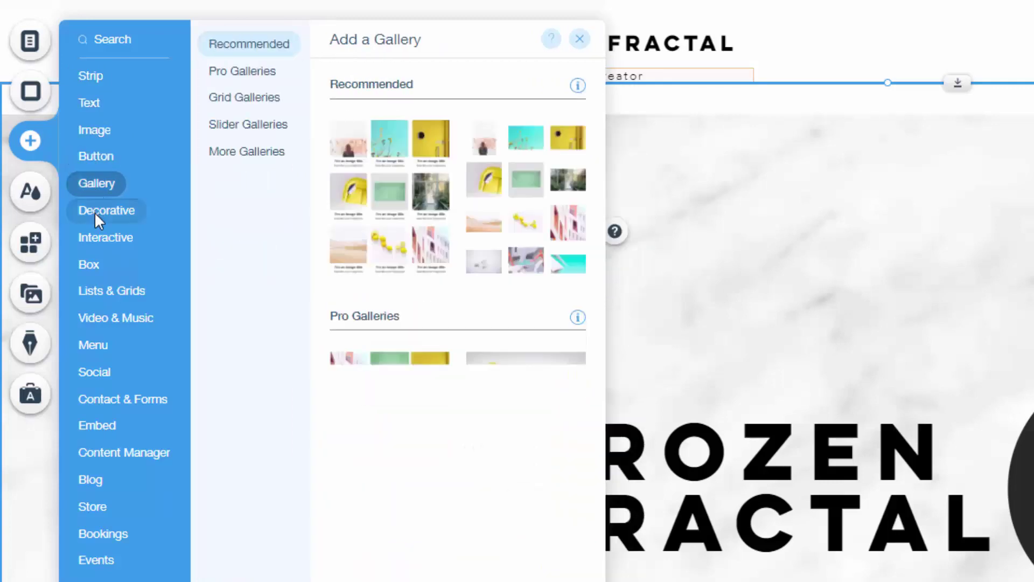
{"action": "mouse_move", "coordinate": [95, 211]}
{"action": "mouse_move", "coordinate": [98, 242]}
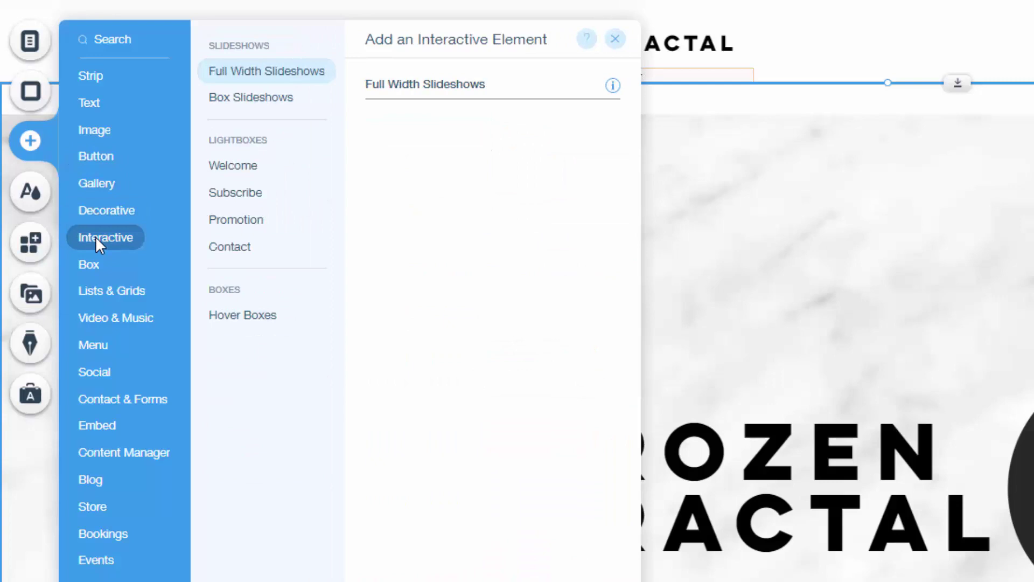
{"action": "mouse_move", "coordinate": [101, 292]}
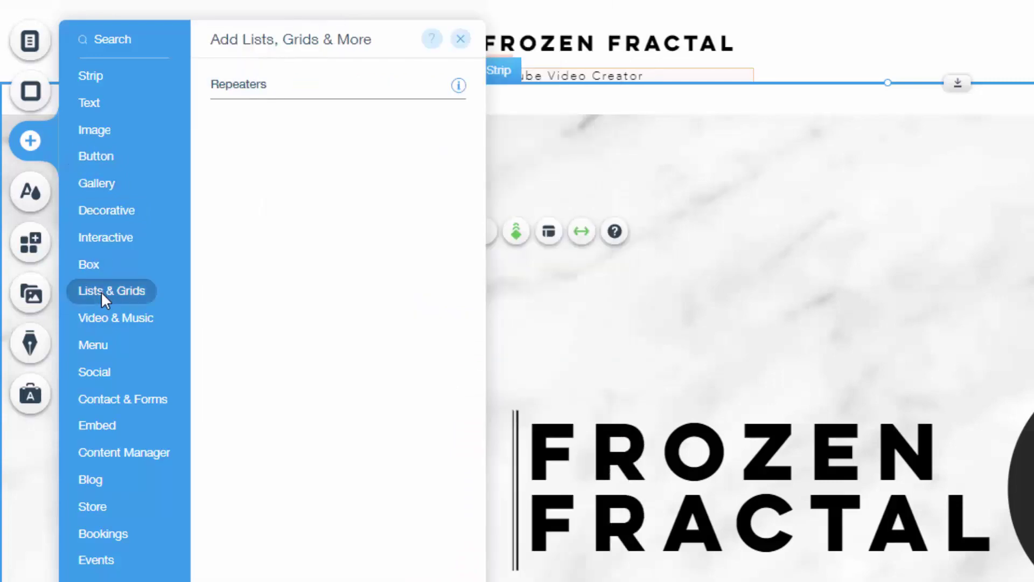
{"action": "mouse_move", "coordinate": [103, 331]}
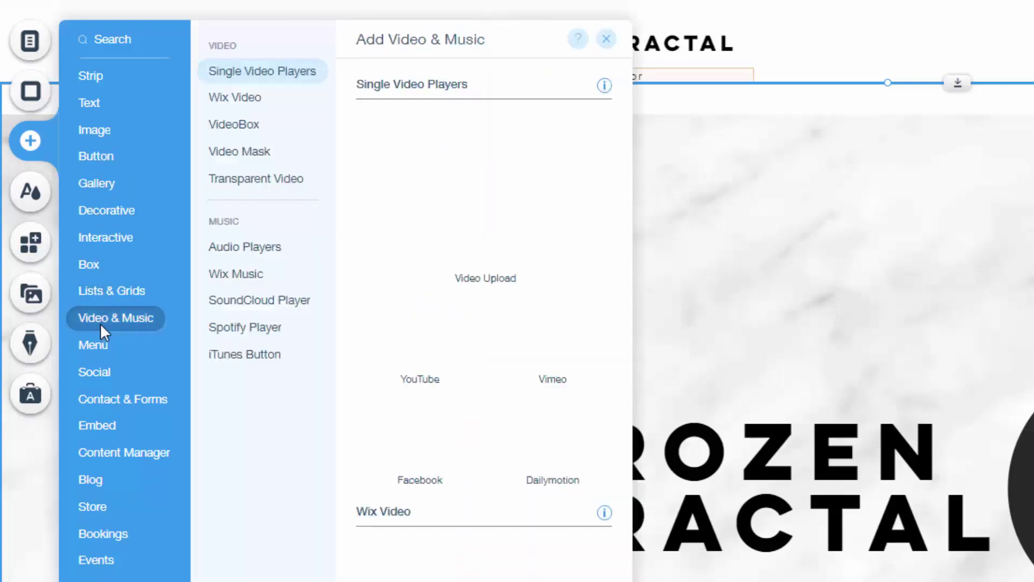
{"action": "key", "text": "Escape"}
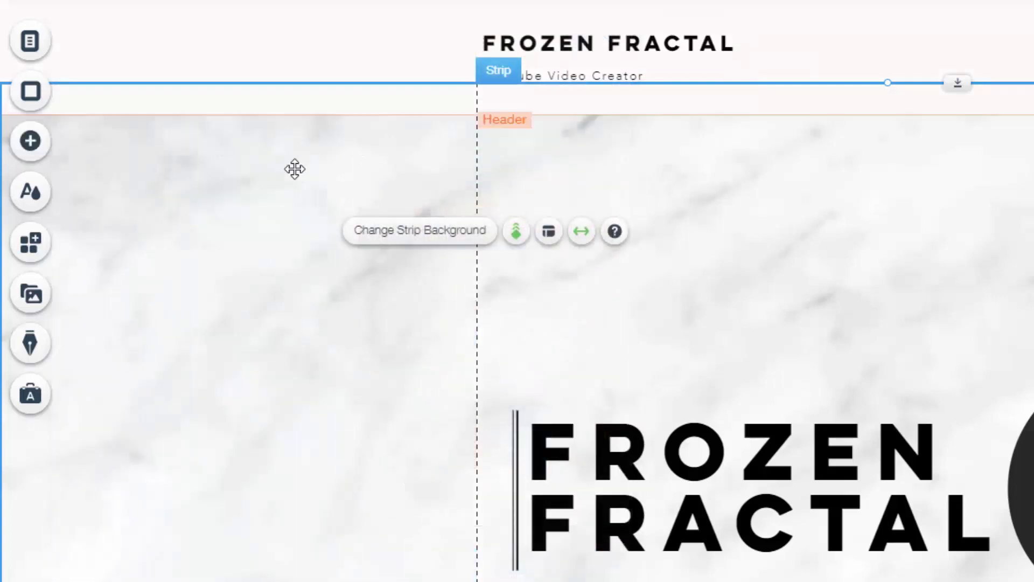
View the Site Colors theme, then browse the App Market's Trending Now apps
{"action": "left_click", "coordinate": [23, 204]}
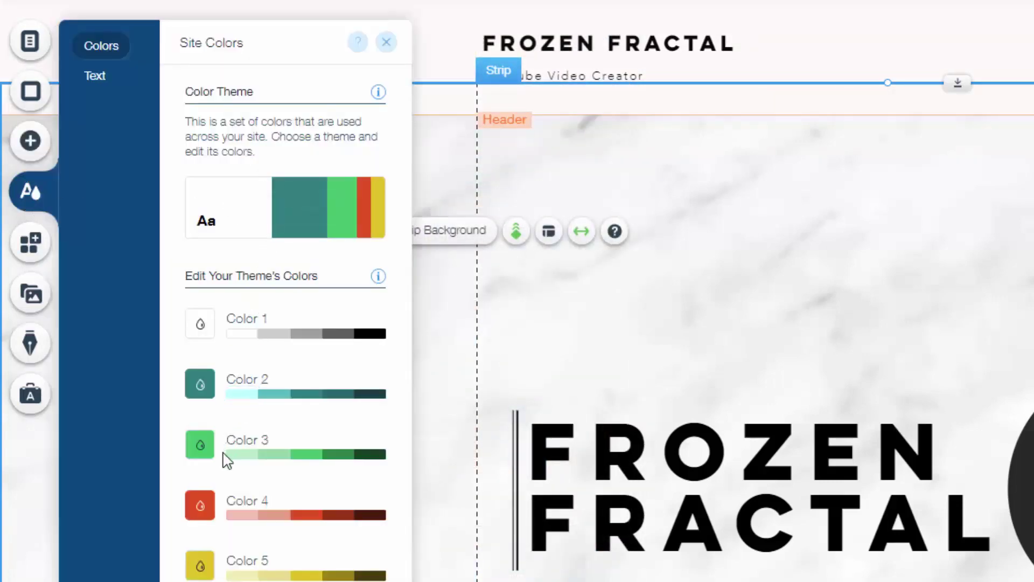
{"action": "left_click", "coordinate": [37, 256]}
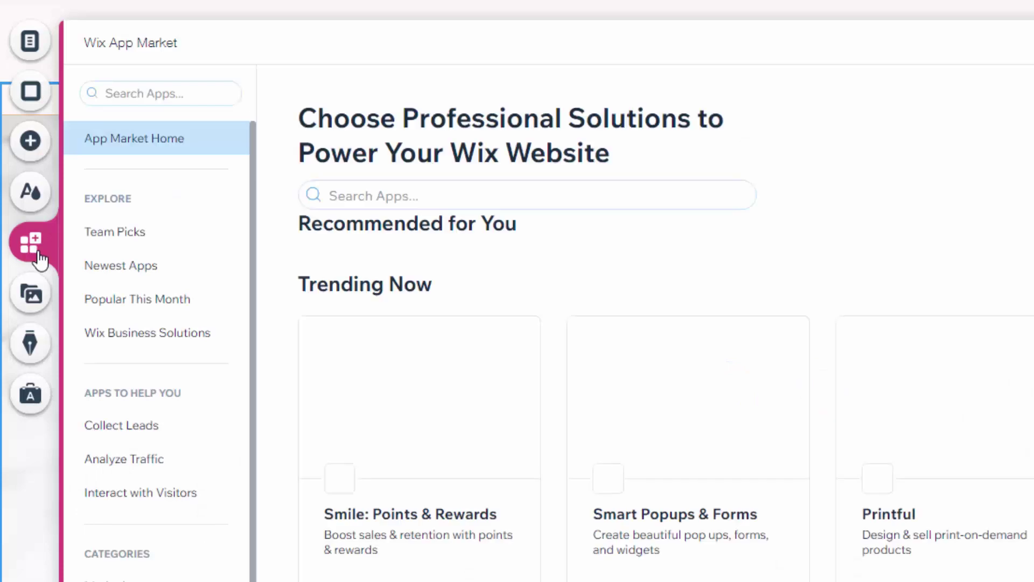
{"action": "scroll", "coordinate": [377, 291], "scroll_direction": "down", "scroll_amount": 1}
{"action": "scroll", "coordinate": [454, 287], "scroll_direction": "down", "scroll_amount": 12}
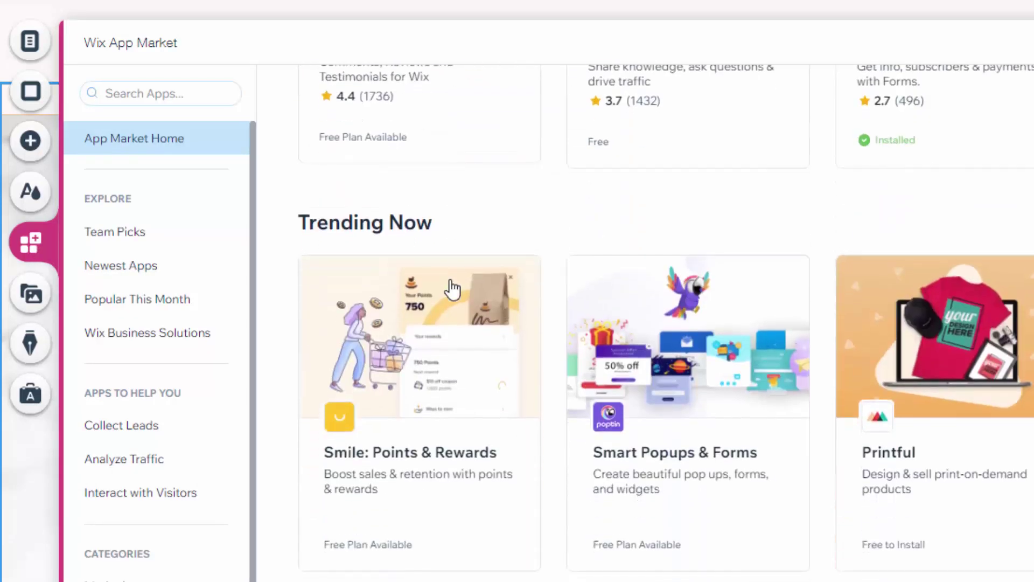
{"action": "scroll", "coordinate": [452, 289], "scroll_direction": "up", "scroll_amount": 7}
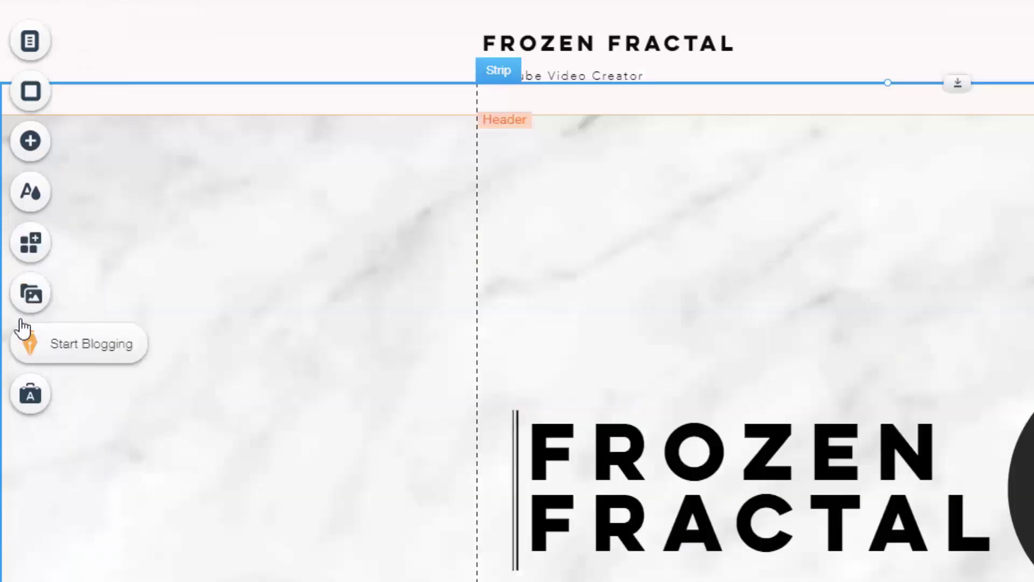
Scroll through Site Files and Free Wix Images in the media library, then open the blog setup panel
{"action": "left_click", "coordinate": [31, 295]}
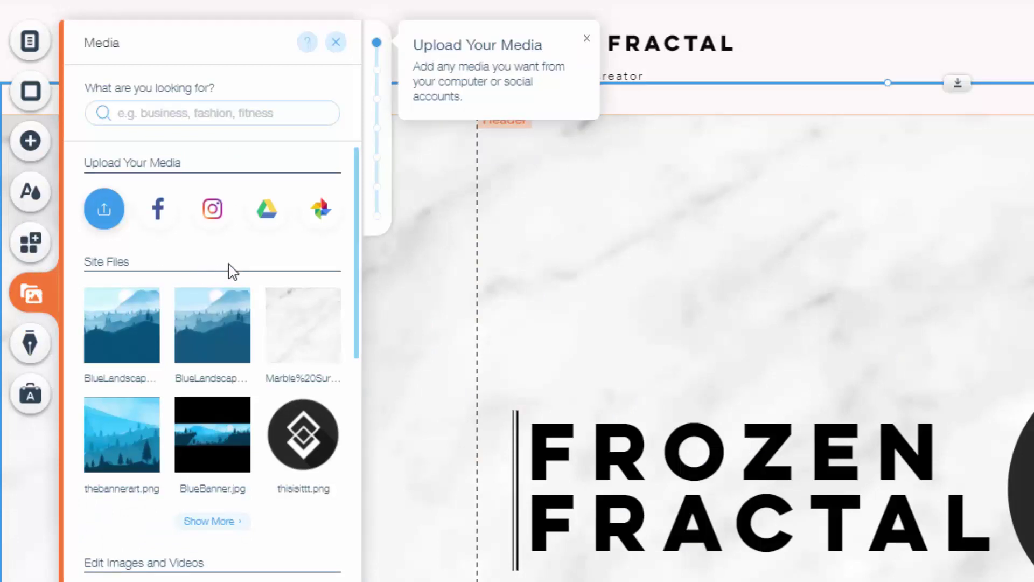
{"action": "scroll", "coordinate": [229, 269], "scroll_direction": "down", "scroll_amount": 7}
{"action": "scroll", "coordinate": [232, 273], "scroll_direction": "down", "scroll_amount": 8}
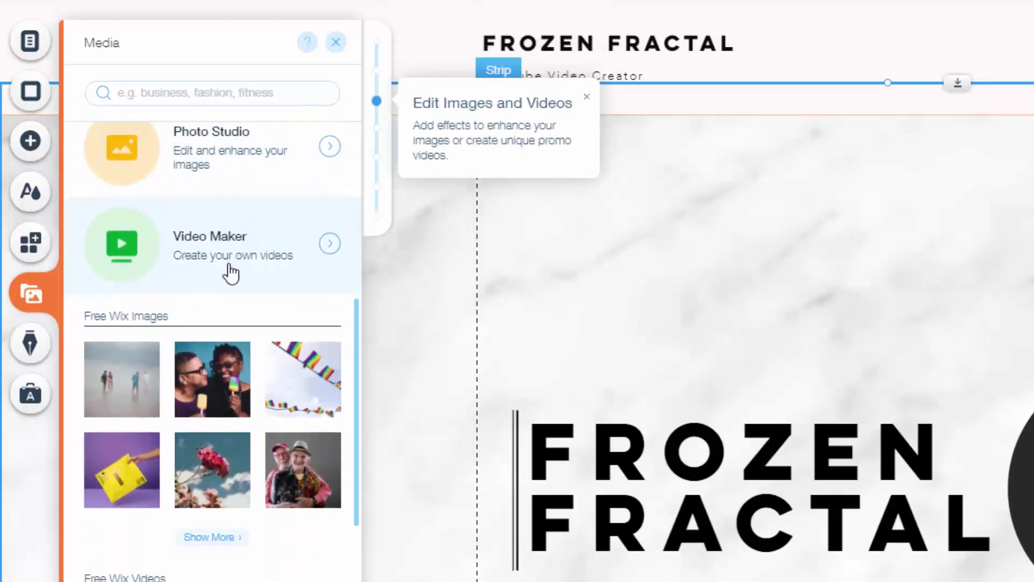
{"action": "scroll", "coordinate": [231, 272], "scroll_direction": "down", "scroll_amount": 5}
{"action": "scroll", "coordinate": [231, 267], "scroll_direction": "up", "scroll_amount": 16}
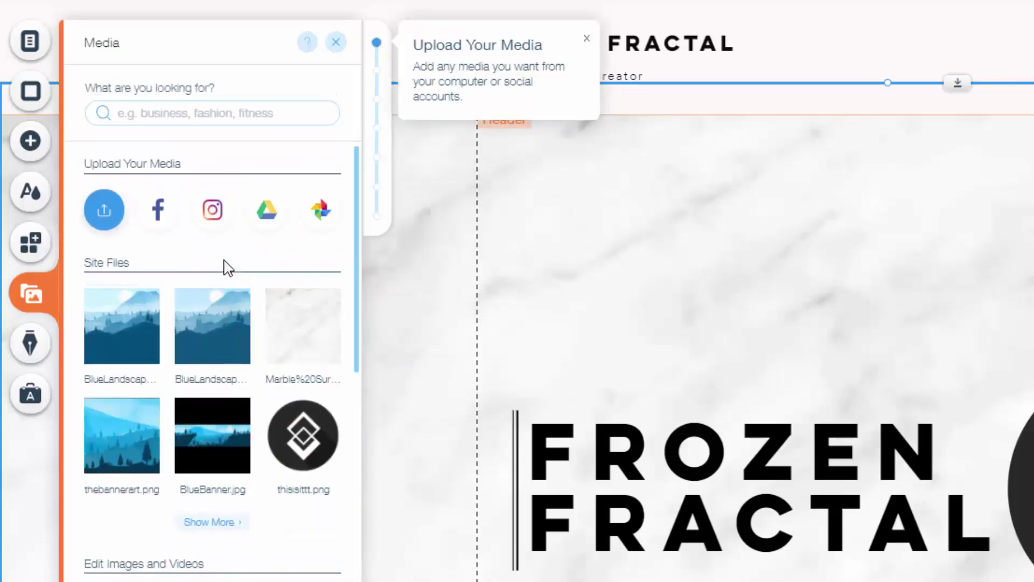
{"action": "scroll", "coordinate": [107, 221], "scroll_direction": "down", "scroll_amount": 5}
{"action": "left_click", "coordinate": [402, 321]}
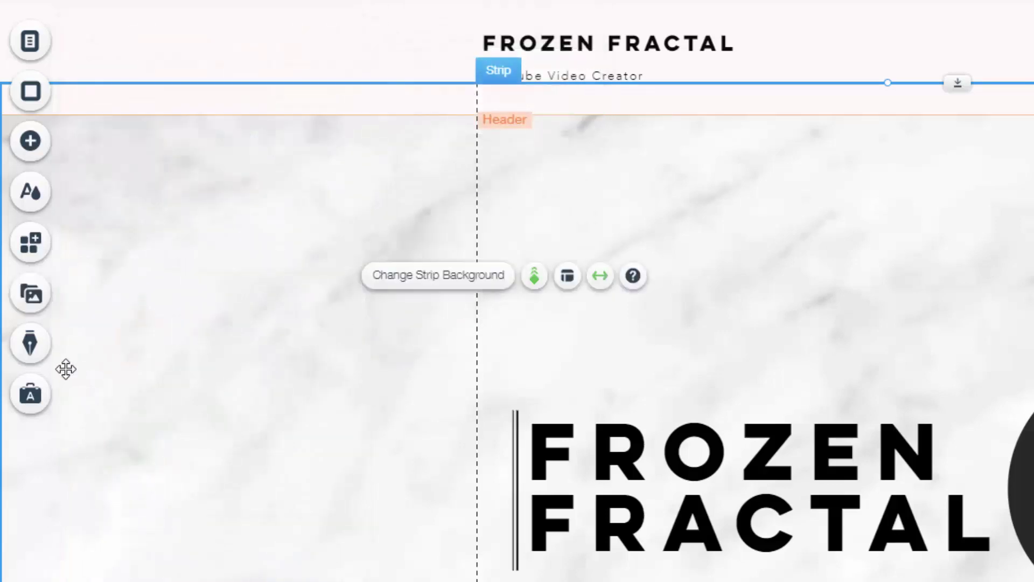
{"action": "left_click", "coordinate": [30, 345]}
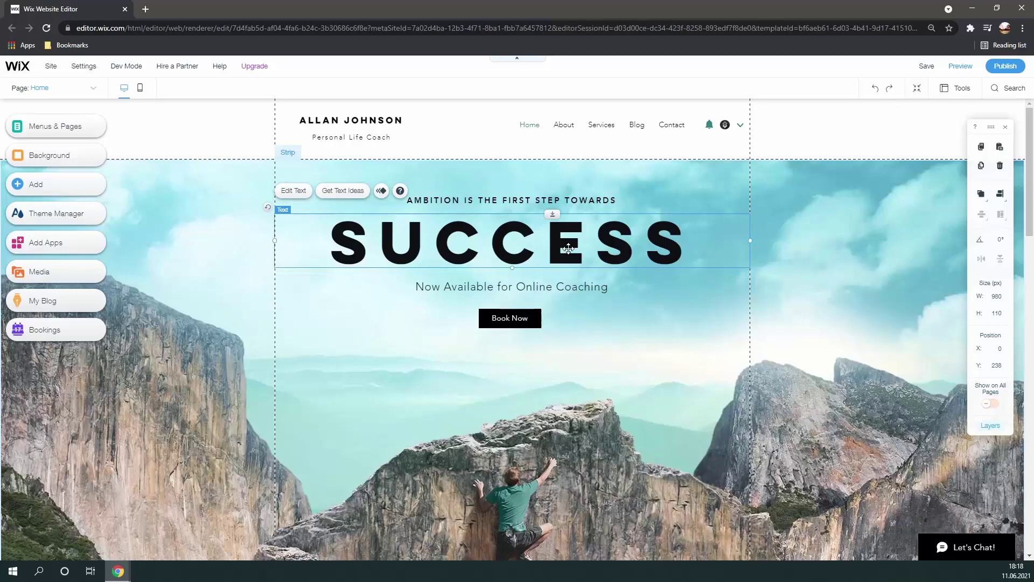
Delete the hero's SUCCESS heading, Online Coaching text, Book Now button and AMBITION text, restoring the climber strip
{"action": "right_click", "coordinate": [568, 248]}
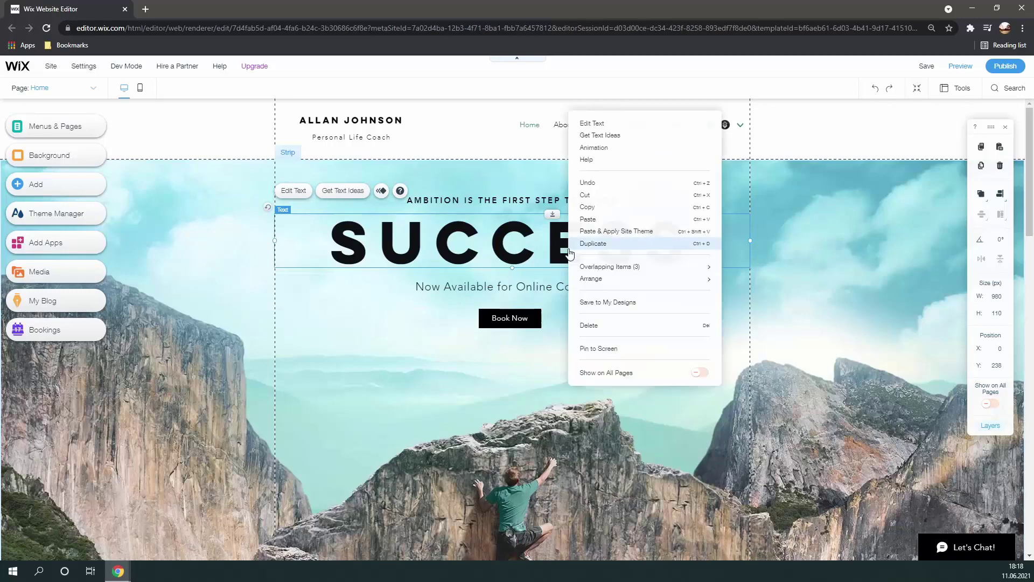
{"action": "left_click", "coordinate": [600, 330]}
{"action": "left_click", "coordinate": [567, 288]}
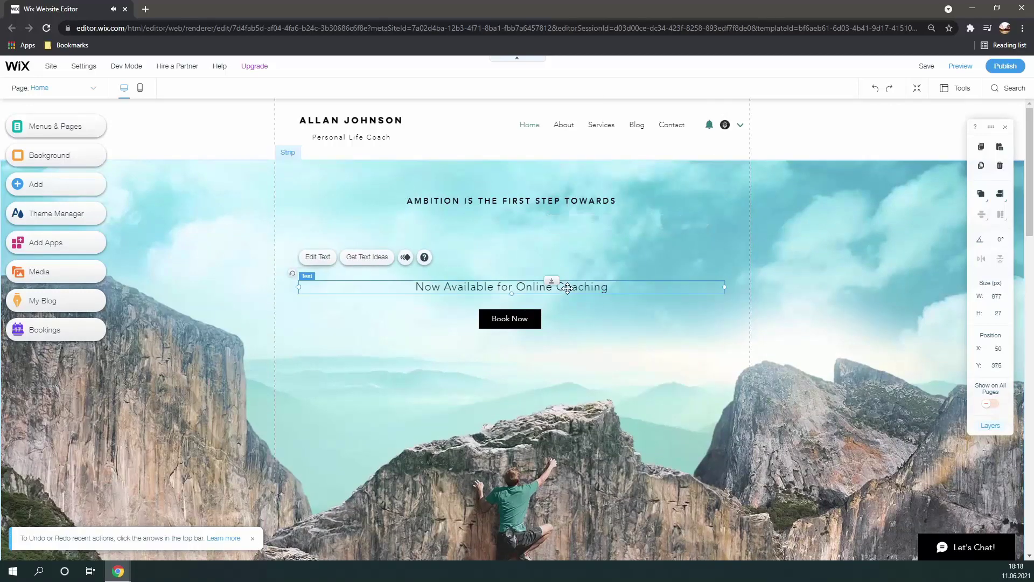
{"action": "key", "text": "Delete"}
{"action": "left_click", "coordinate": [522, 318]}
{"action": "key", "text": "Delete"}
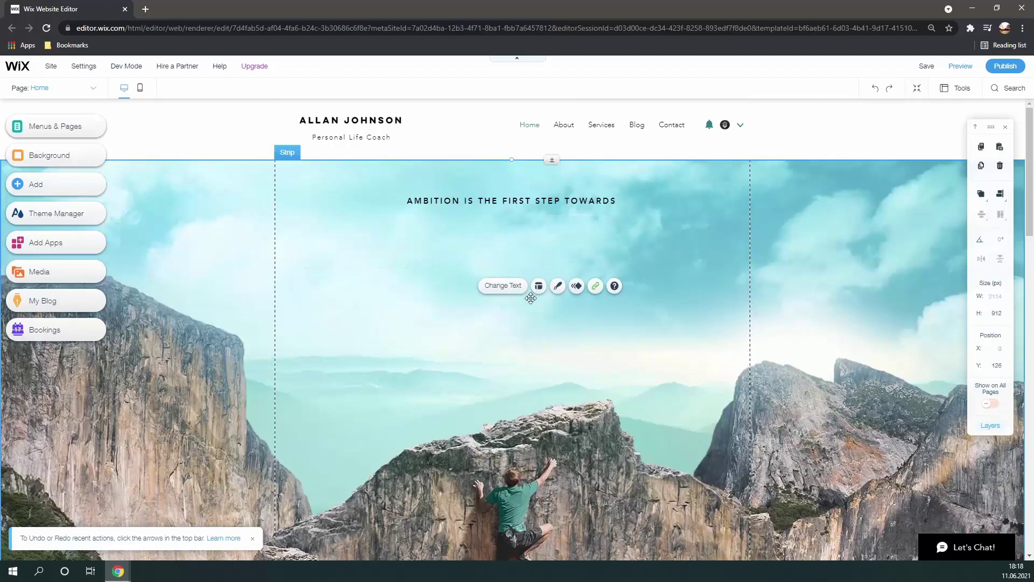
{"action": "left_click", "coordinate": [522, 200]}
{"action": "key", "text": "Delete"}
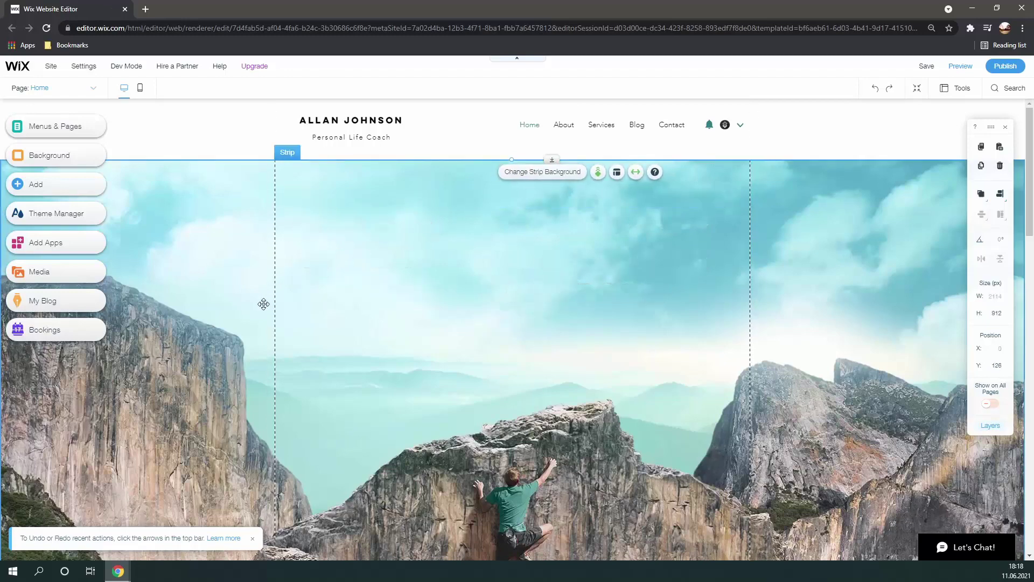
{"action": "key", "text": "Delete"}
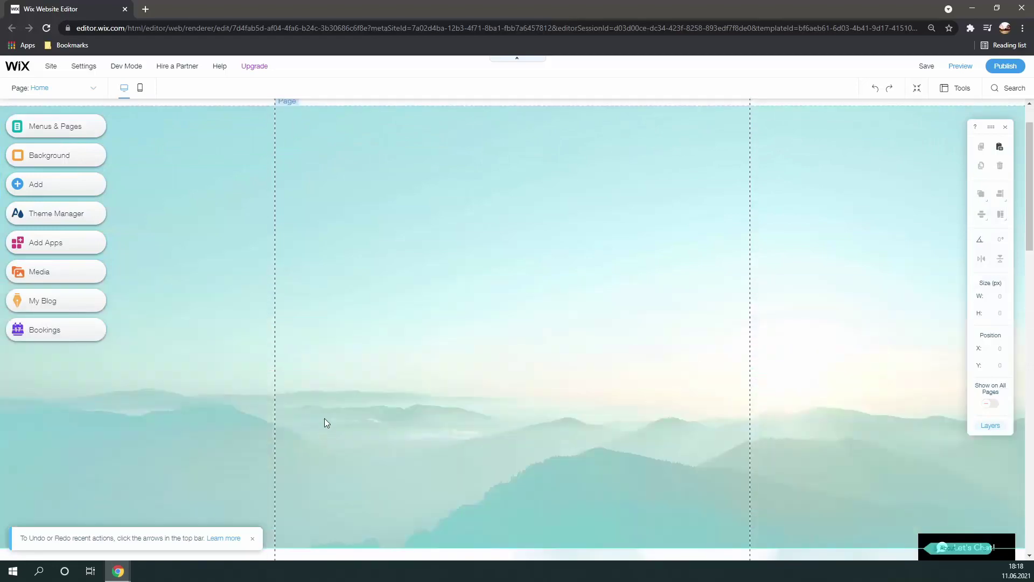
{"action": "key", "text": "ctrl+z"}
Delete the About Me strip, the services list and the HOW I CAN HELP YOU heading
{"action": "scroll", "coordinate": [328, 408], "scroll_direction": "down", "scroll_amount": 5}
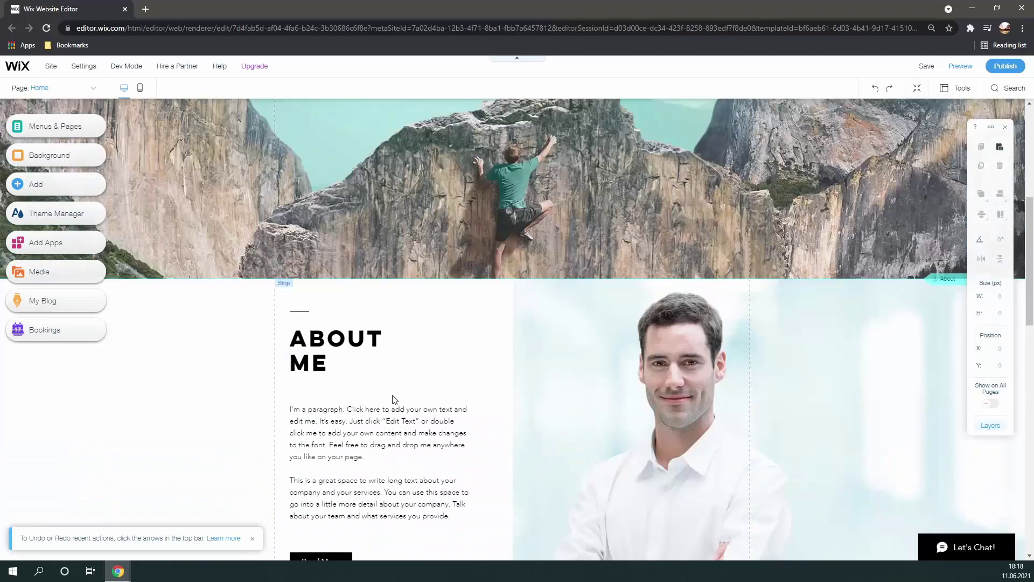
{"action": "left_click", "coordinate": [590, 389]}
{"action": "key", "text": "Delete"}
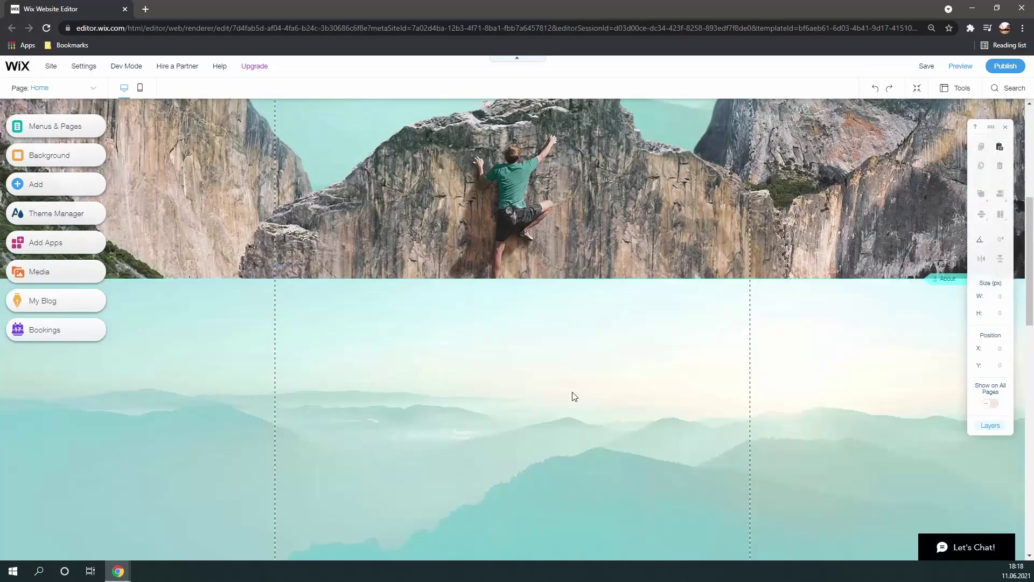
{"action": "scroll", "coordinate": [573, 397], "scroll_direction": "down", "scroll_amount": 5}
{"action": "left_click", "coordinate": [535, 369]}
{"action": "key", "text": "Delete"}
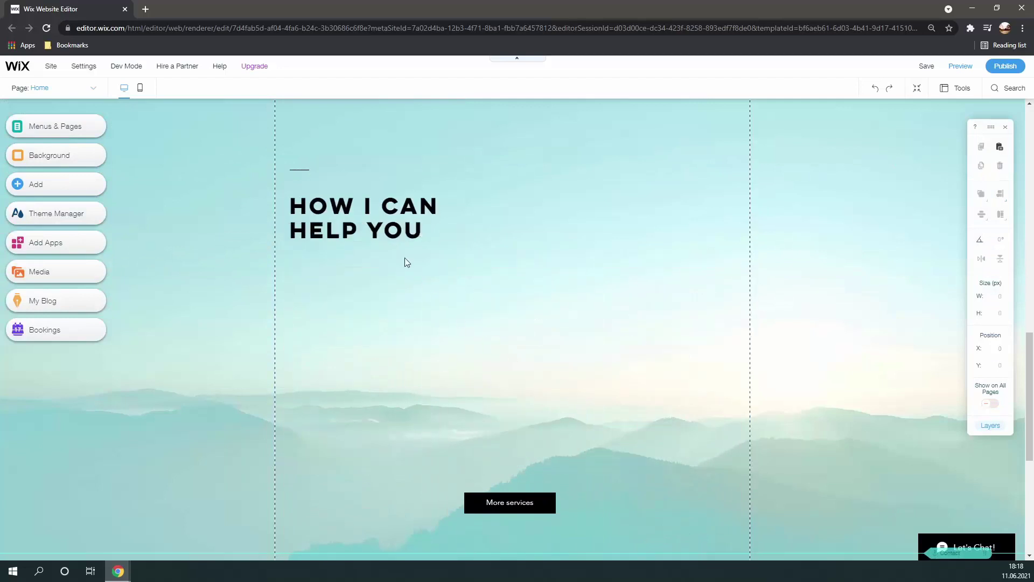
{"action": "left_click", "coordinate": [410, 220]}
{"action": "key", "text": "Delete"}
{"action": "scroll", "coordinate": [354, 339], "scroll_direction": "up", "scroll_amount": 3}
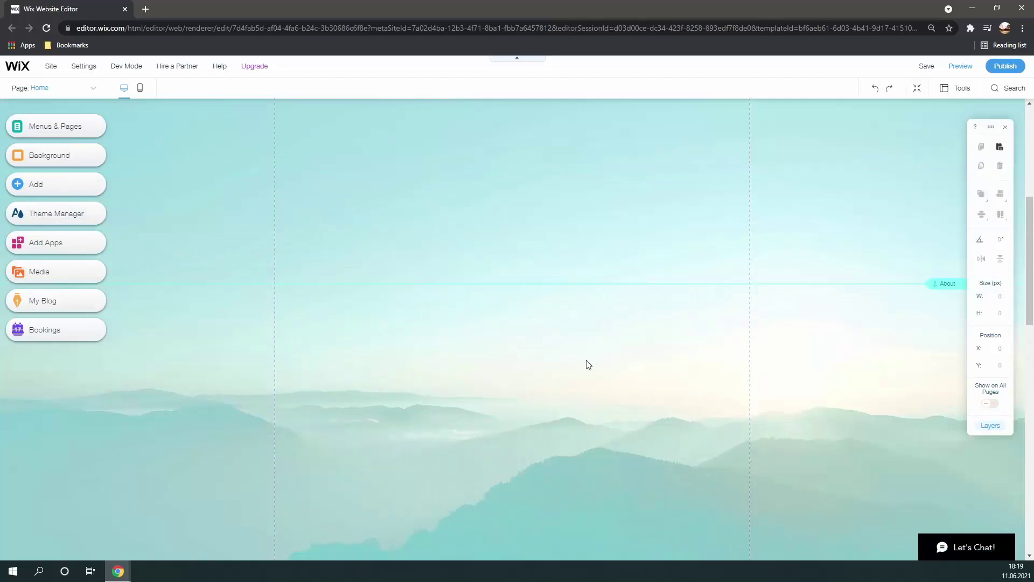
{"action": "scroll", "coordinate": [588, 364], "scroll_direction": "up", "scroll_amount": 2}
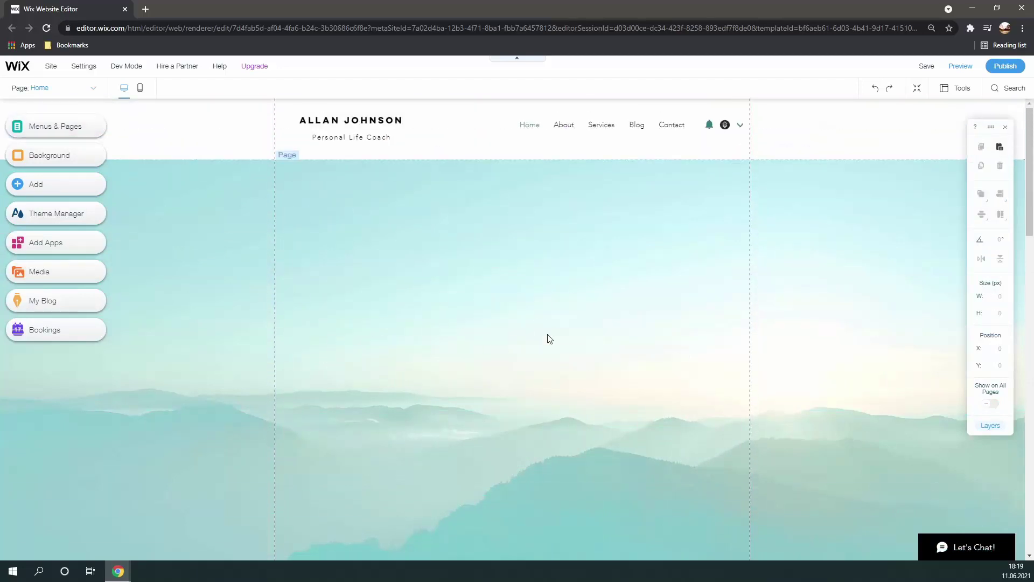
Place the uploaded thisisittt.png diamond logo on the home page's misty-mountain hero banner
{"action": "left_click", "coordinate": [40, 188]}
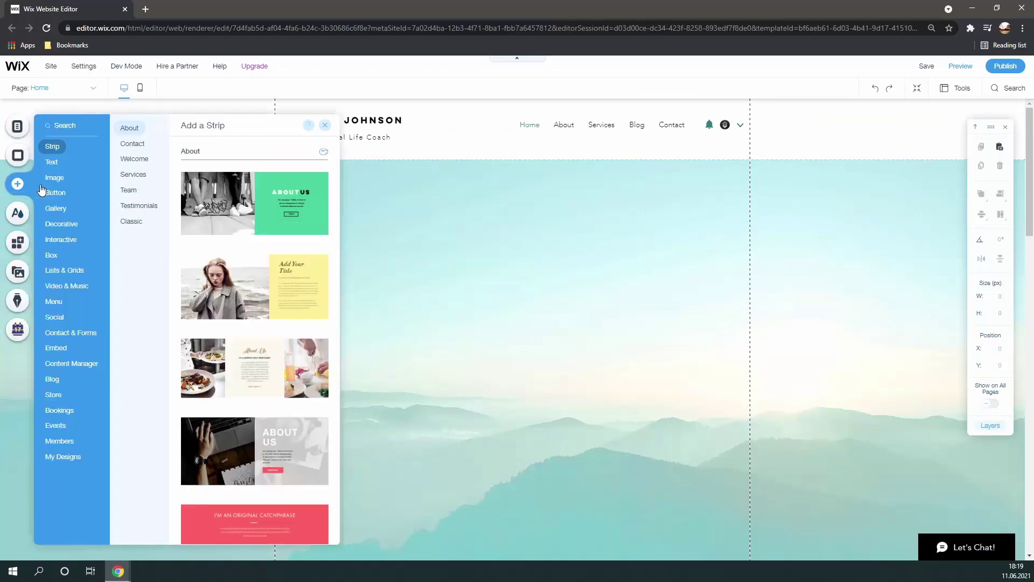
{"action": "left_click", "coordinate": [56, 178]}
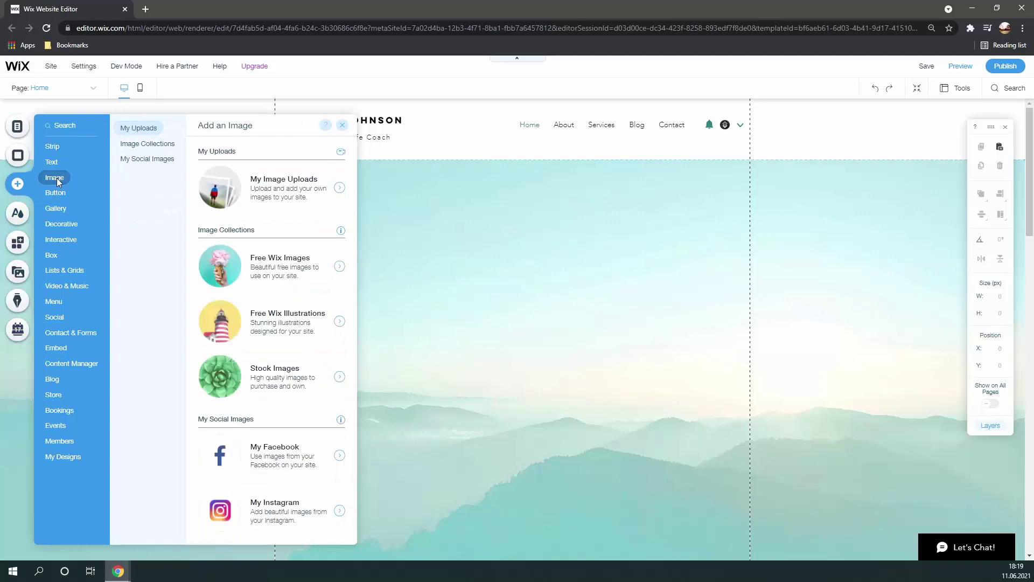
{"action": "left_click", "coordinate": [310, 192]}
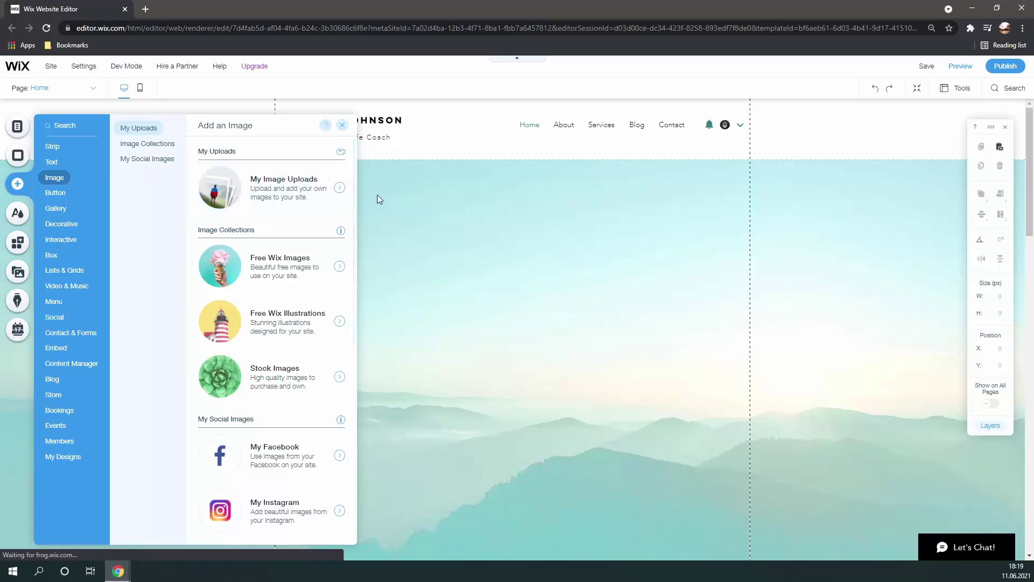
{"action": "left_click", "coordinate": [340, 192]}
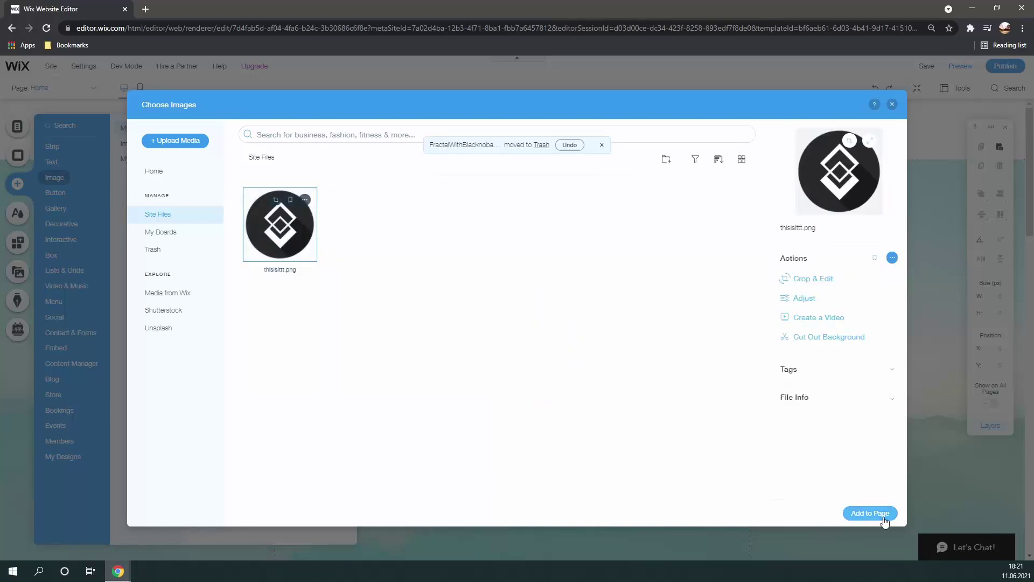
{"action": "left_click", "coordinate": [883, 516]}
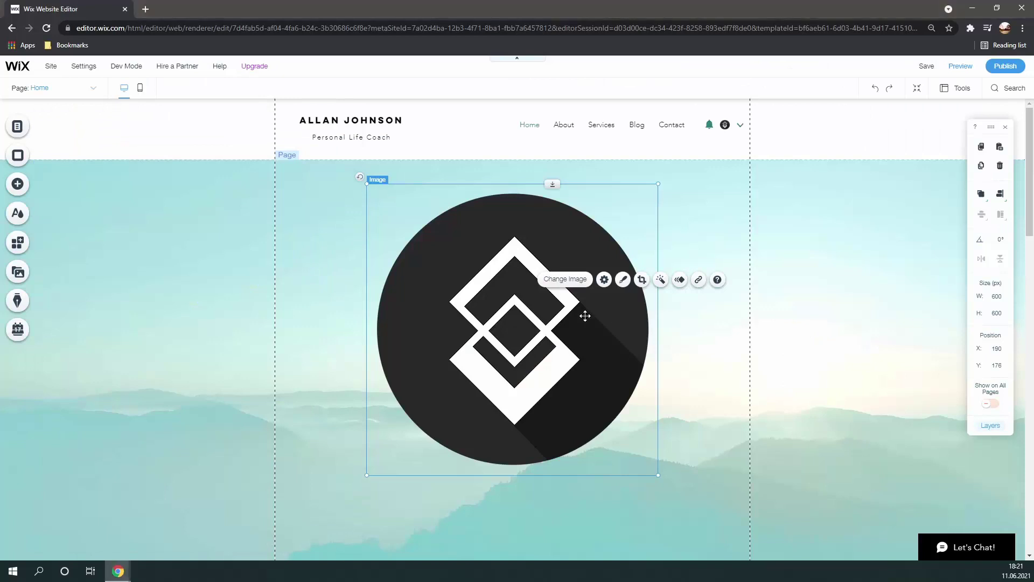
{"action": "left_click", "coordinate": [560, 308]}
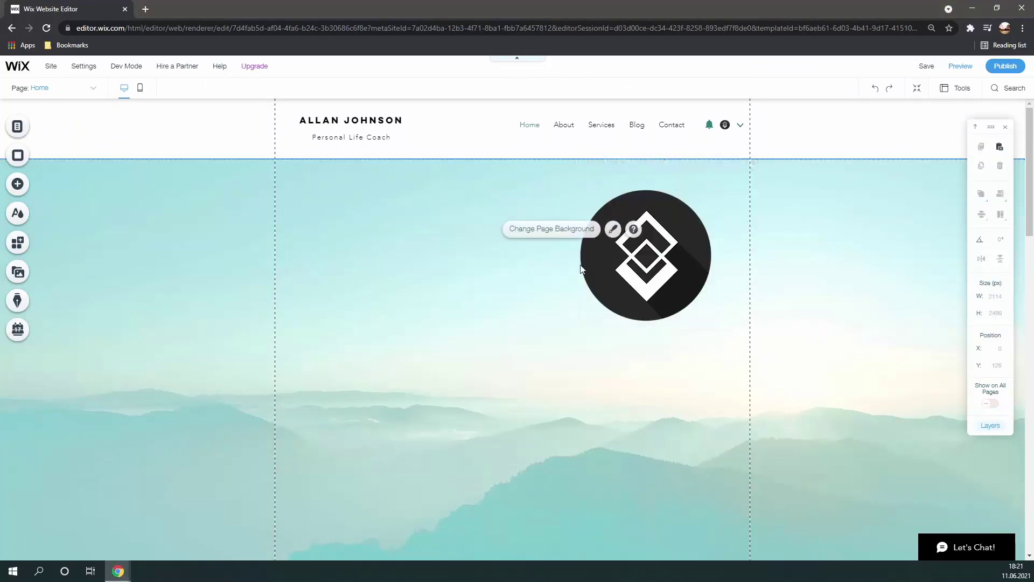
Add a FROZEN FRACTAL Heading 1 left of the logo, giving FRACTAL its own font size
{"action": "left_click", "coordinate": [17, 184]}
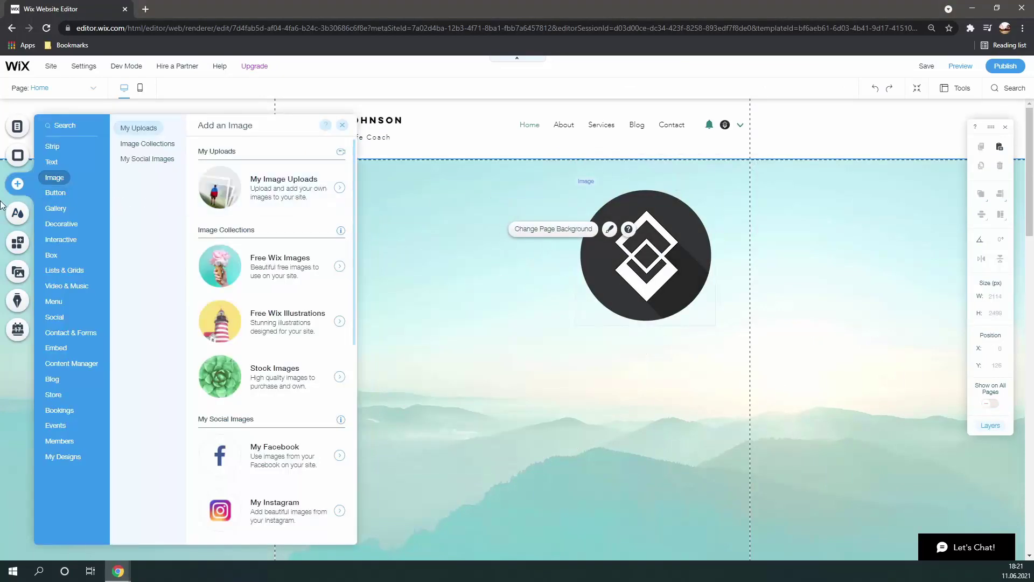
{"action": "left_click", "coordinate": [51, 162]}
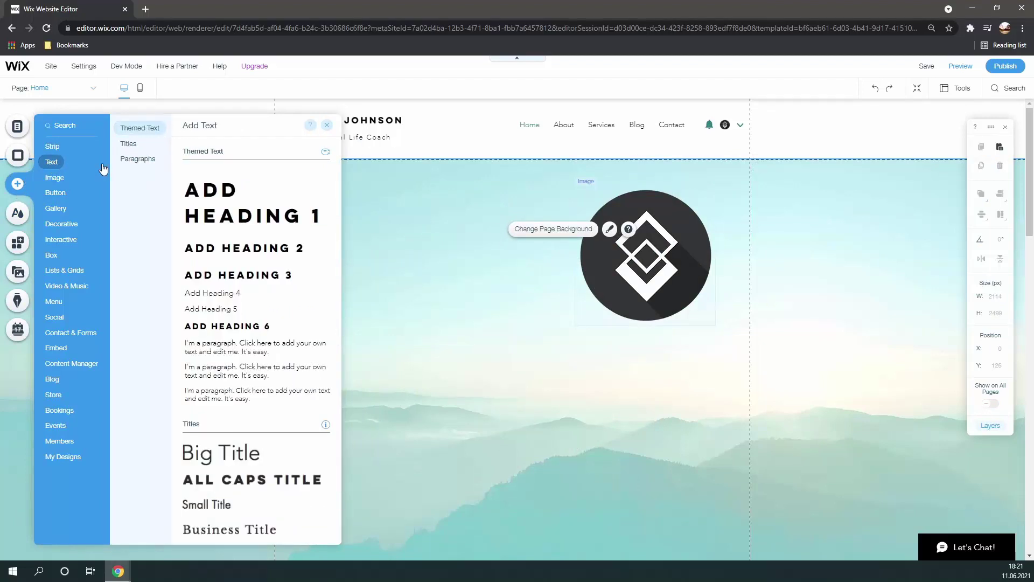
{"action": "left_click", "coordinate": [237, 216]}
{"action": "left_click_drag", "start_coordinate": [558, 450], "coordinate": [745, 317]}
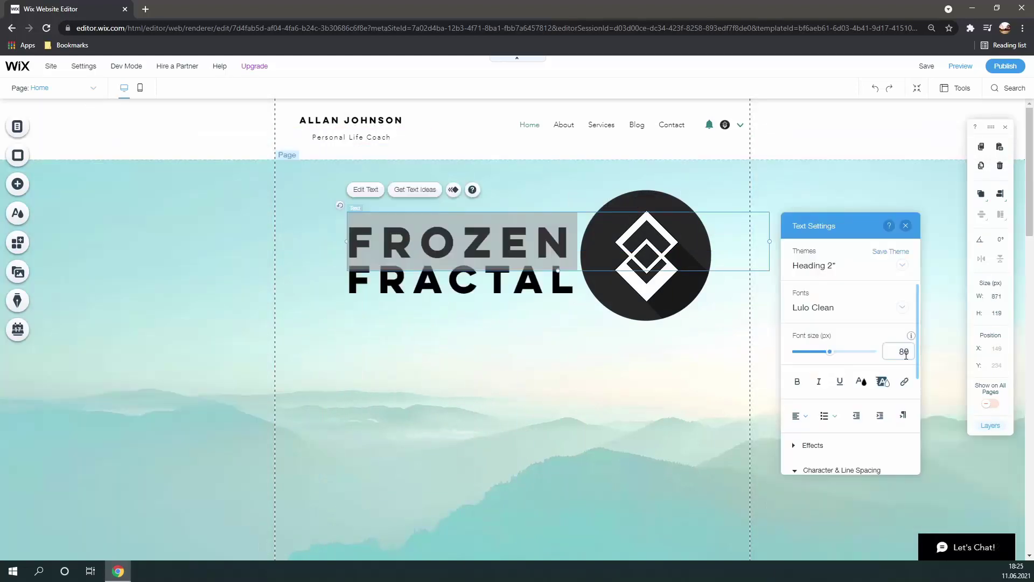
{"action": "key", "text": "Return"}
{"action": "left_click", "coordinate": [514, 280]}
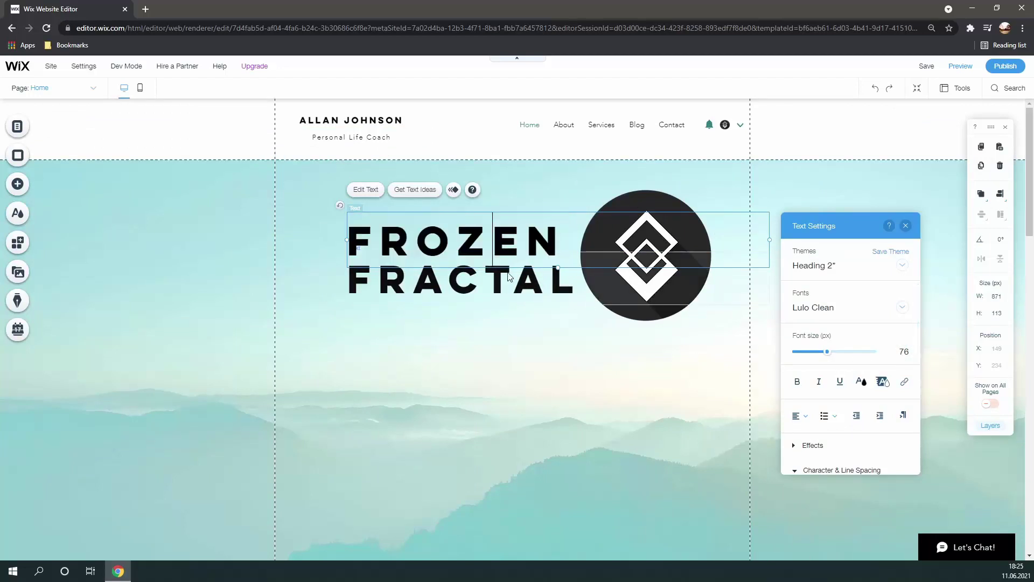
{"action": "double_click", "coordinate": [527, 280]}
{"action": "left_click", "coordinate": [911, 391]}
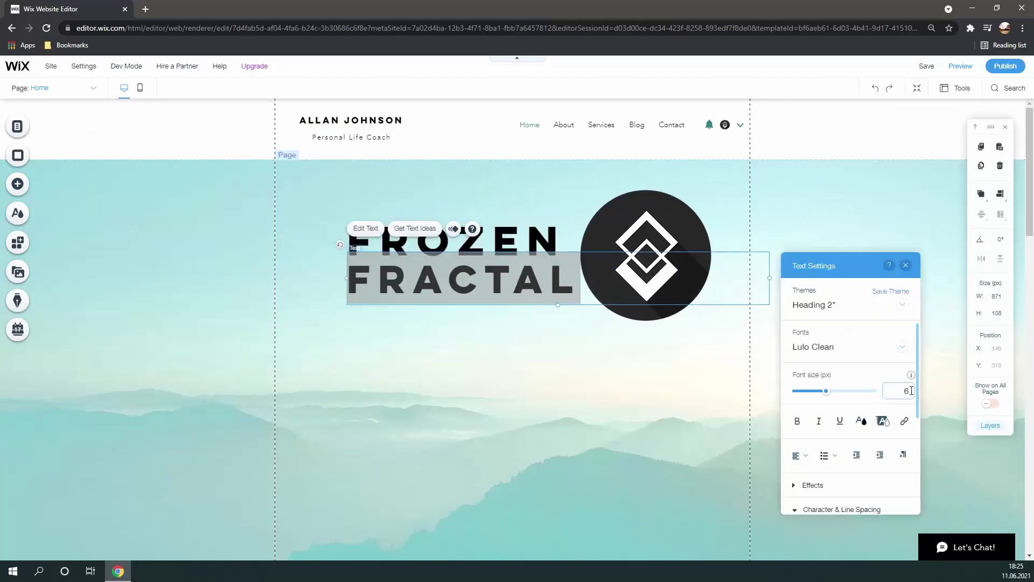
{"action": "key", "text": "Return"}
{"action": "left_click", "coordinate": [593, 369]}
Add a themed line below the heading and edit its rotation angle
{"action": "left_click", "coordinate": [17, 183]}
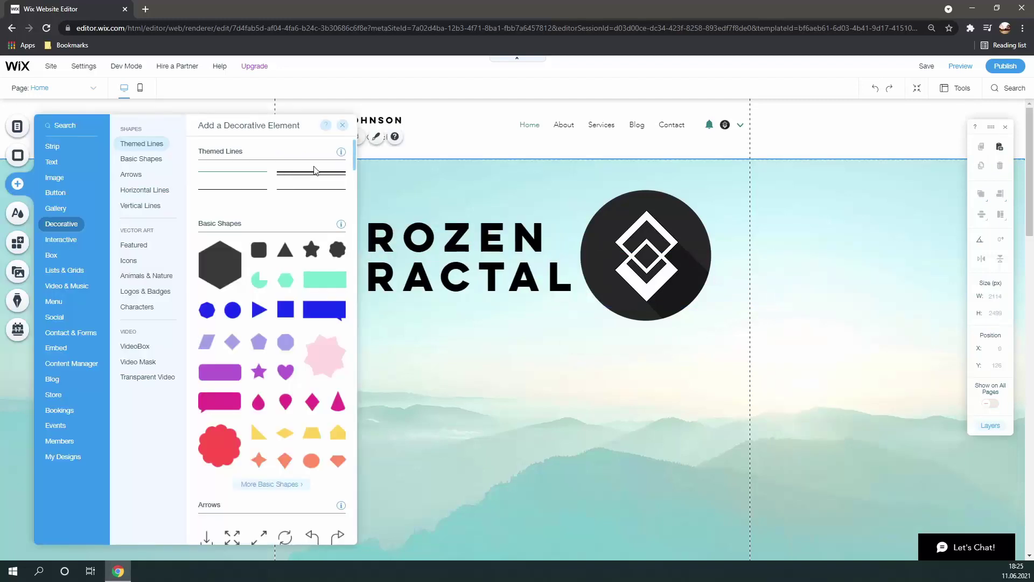
{"action": "left_click", "coordinate": [316, 180]}
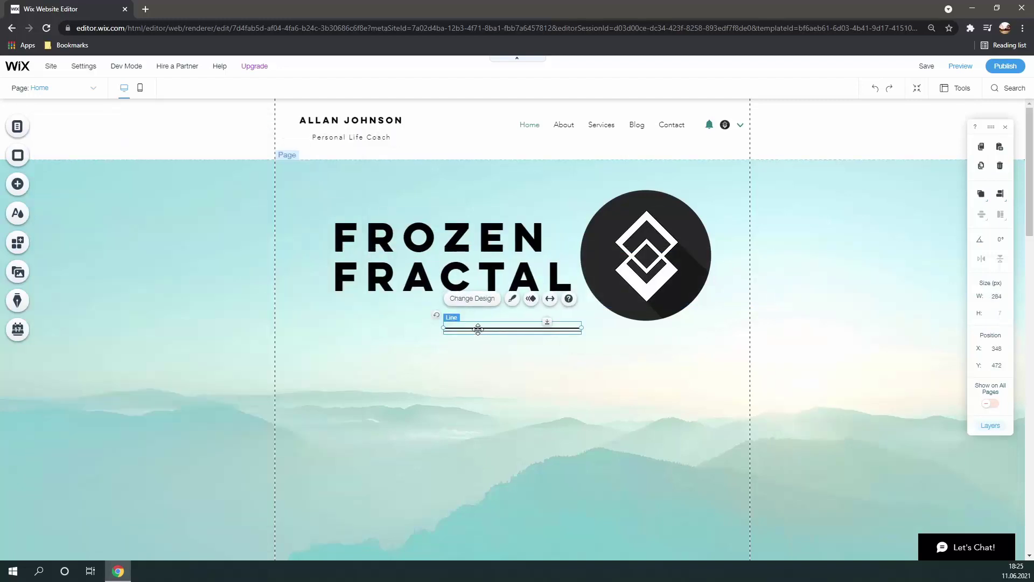
{"action": "left_click_drag", "start_coordinate": [478, 329], "coordinate": [407, 352]}
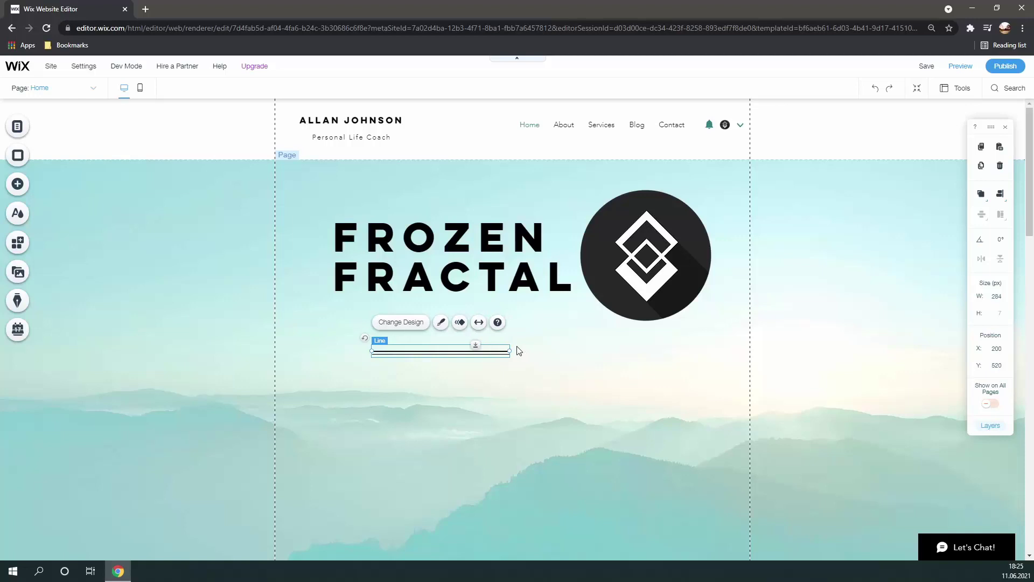
{"action": "left_click", "coordinate": [1003, 243]}
Rotate the themed line to 90° so it stands vertical
{"action": "type", "text": "90"}
{"action": "key", "text": "Return"}
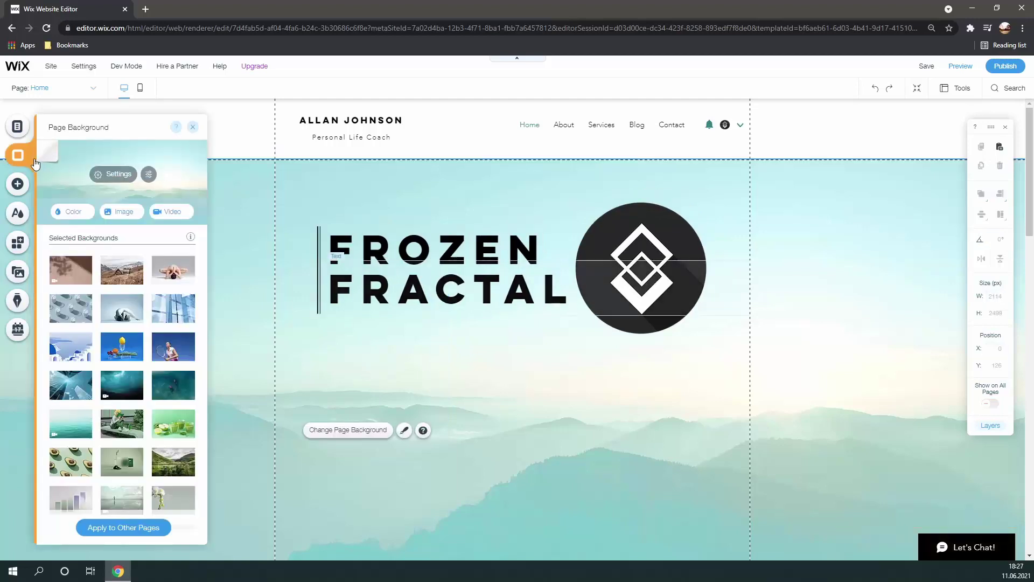
{"action": "scroll", "coordinate": [110, 317], "scroll_direction": "down", "scroll_amount": 10}
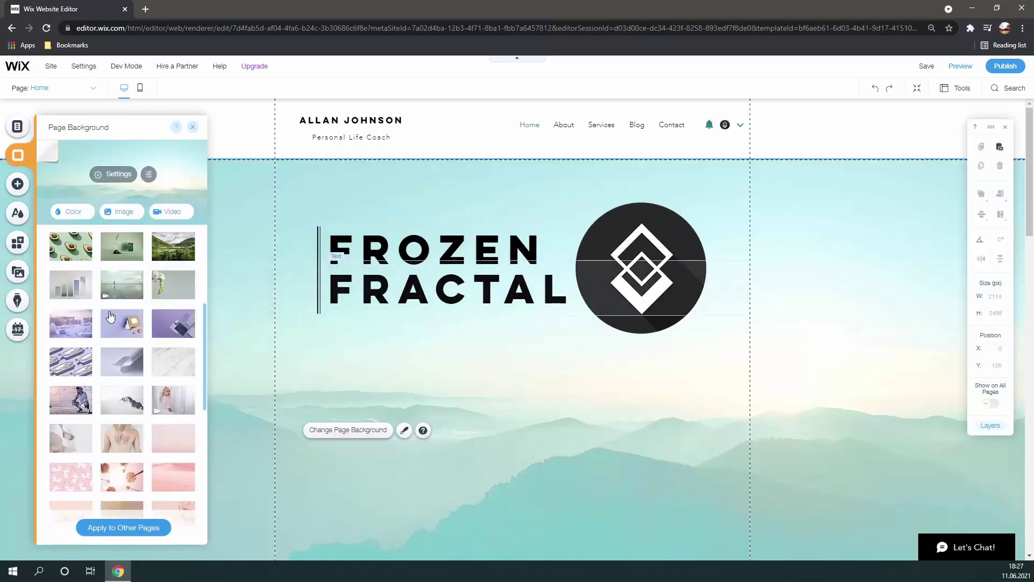
{"action": "scroll", "coordinate": [184, 359], "scroll_direction": "down", "scroll_amount": 3}
{"action": "scroll", "coordinate": [184, 360], "scroll_direction": "up", "scroll_amount": 6}
{"action": "scroll", "coordinate": [177, 344], "scroll_direction": "up", "scroll_amount": 7}
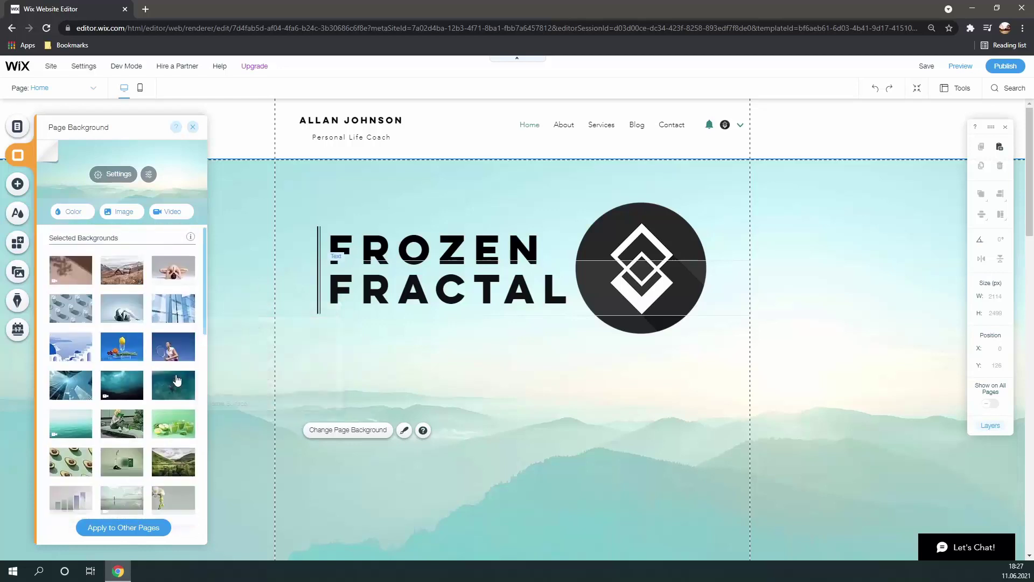
Apply the Photo Studio-adjusted Marble Surface image as the page background
{"action": "left_click", "coordinate": [263, 196]}
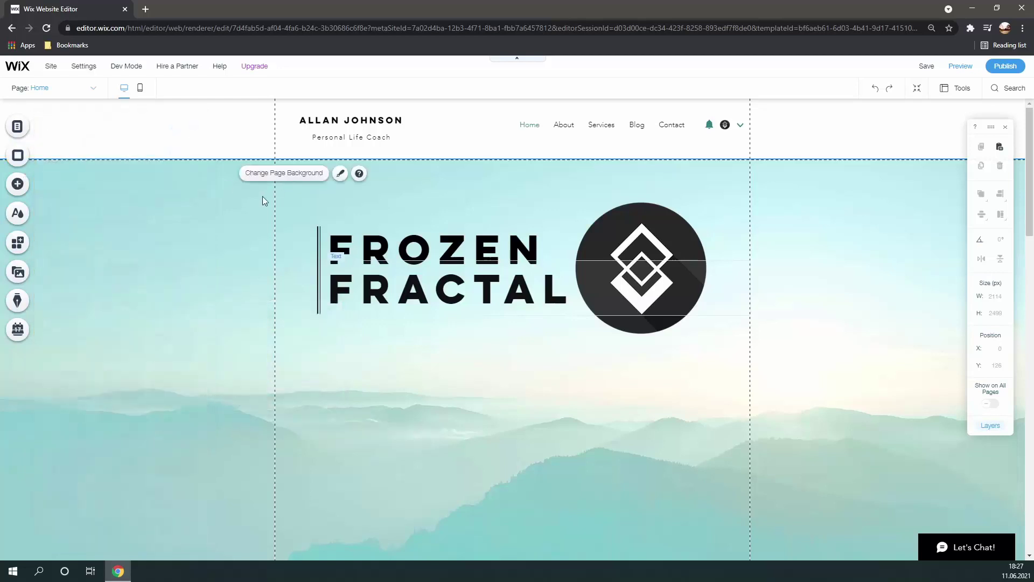
{"action": "left_click", "coordinate": [18, 157]}
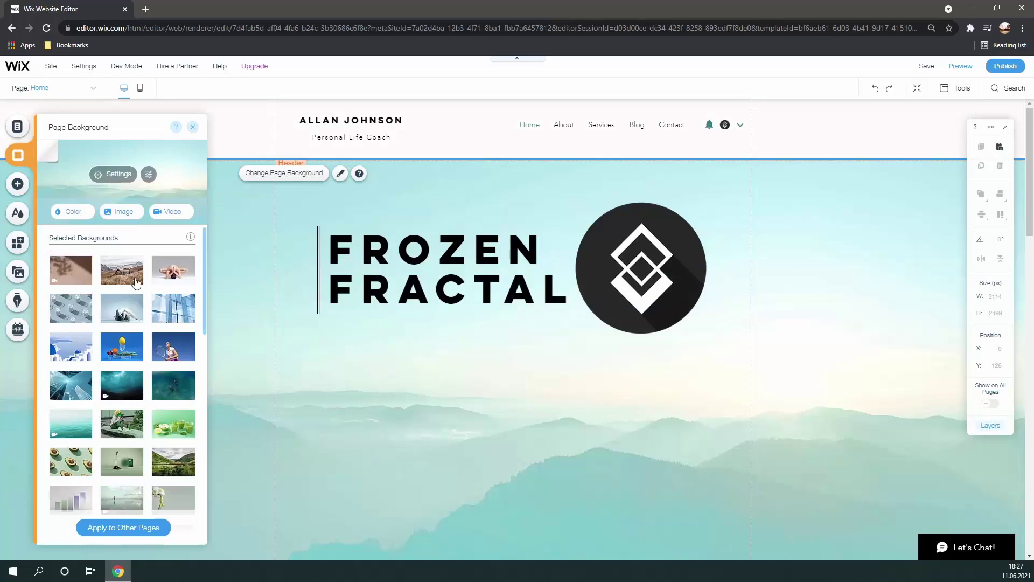
{"action": "scroll", "coordinate": [127, 372], "scroll_direction": "down", "scroll_amount": 3}
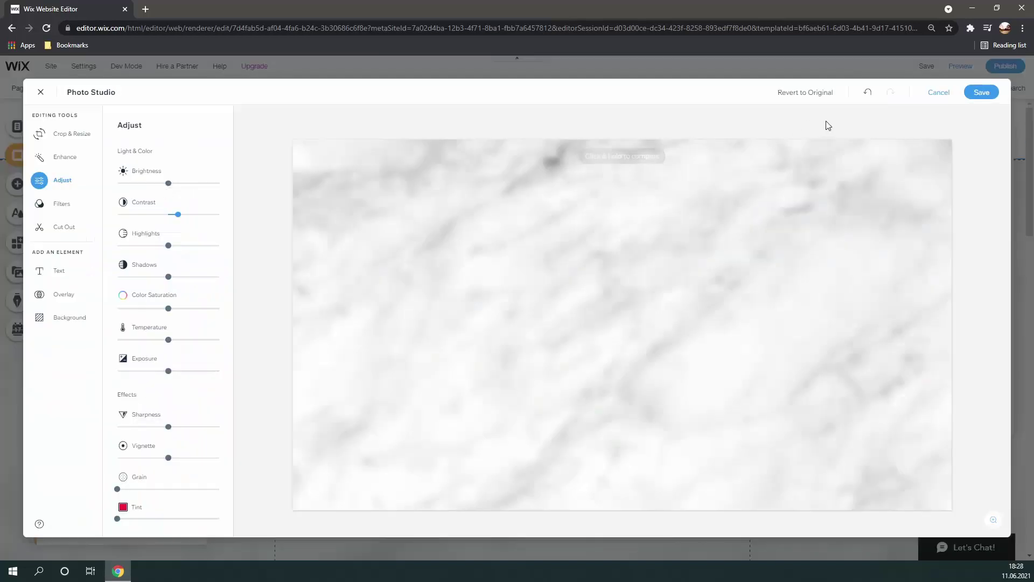
{"action": "left_click", "coordinate": [979, 93]}
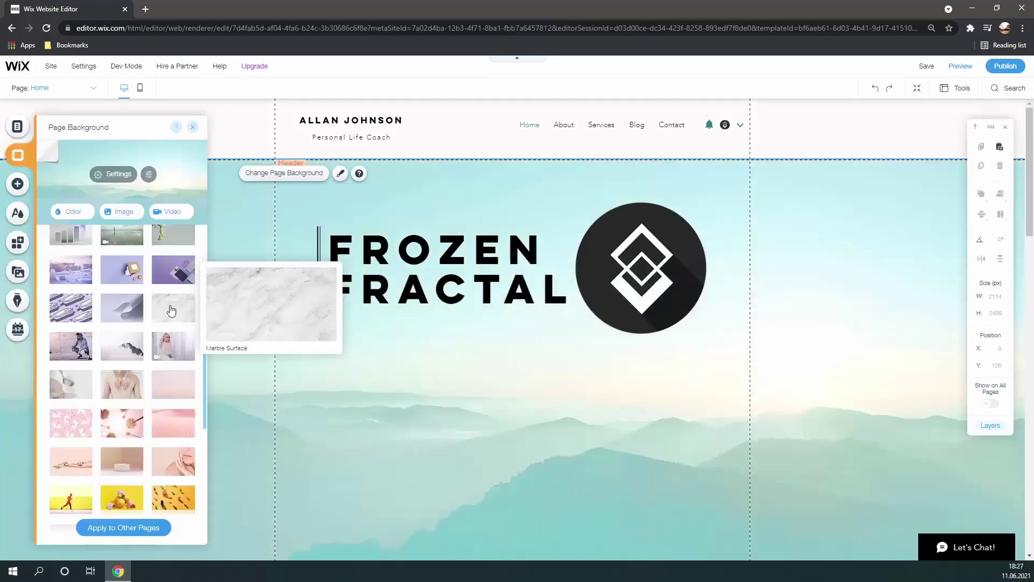
{"action": "left_click", "coordinate": [171, 310]}
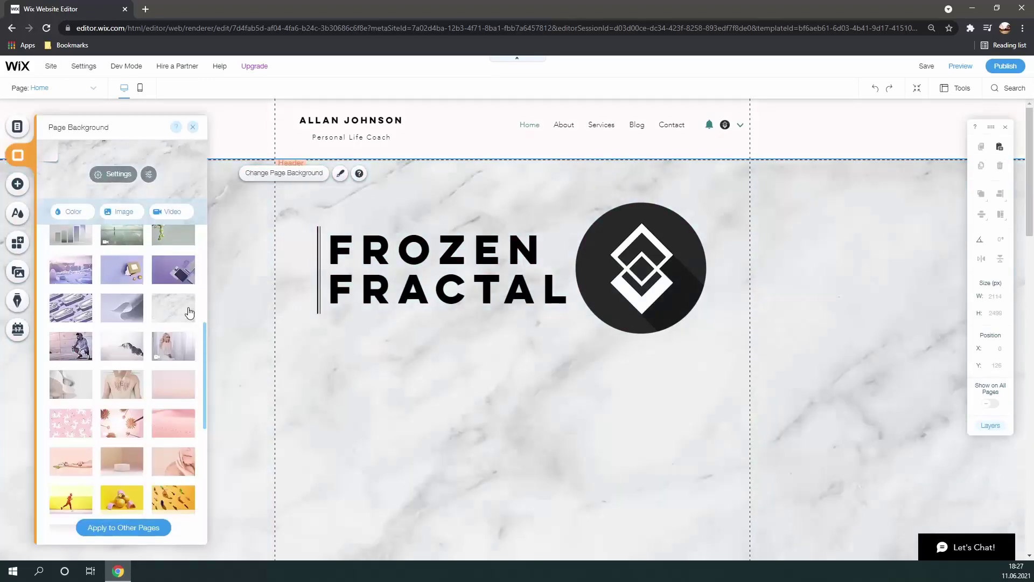
{"action": "left_click", "coordinate": [151, 174]}
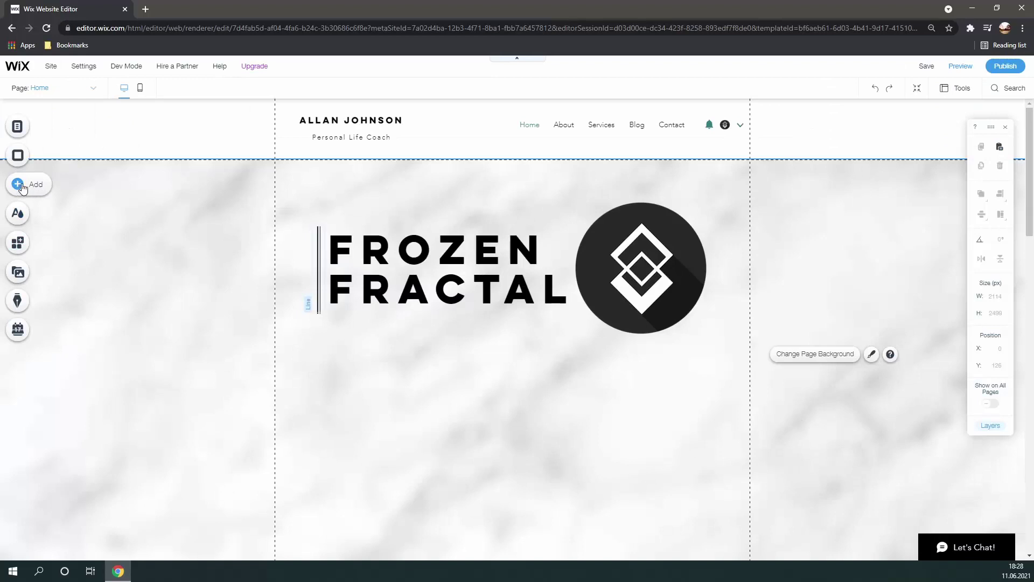
Add the bearded-man testimonial strip to the page
{"action": "left_click", "coordinate": [25, 187]}
{"action": "mouse_move", "coordinate": [61, 185]}
{"action": "mouse_move", "coordinate": [59, 153]}
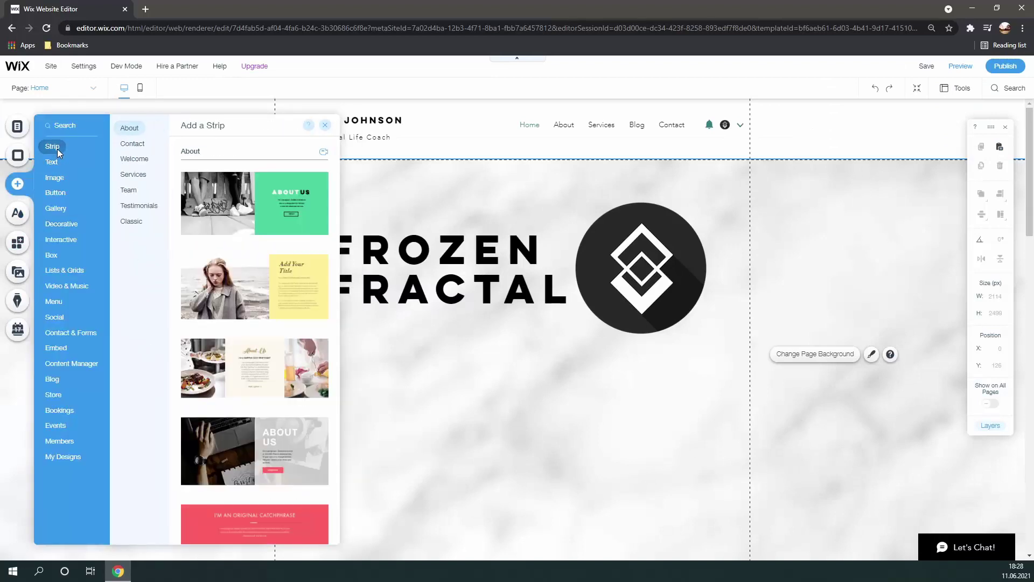
{"action": "scroll", "coordinate": [253, 243], "scroll_direction": "down", "scroll_amount": 5}
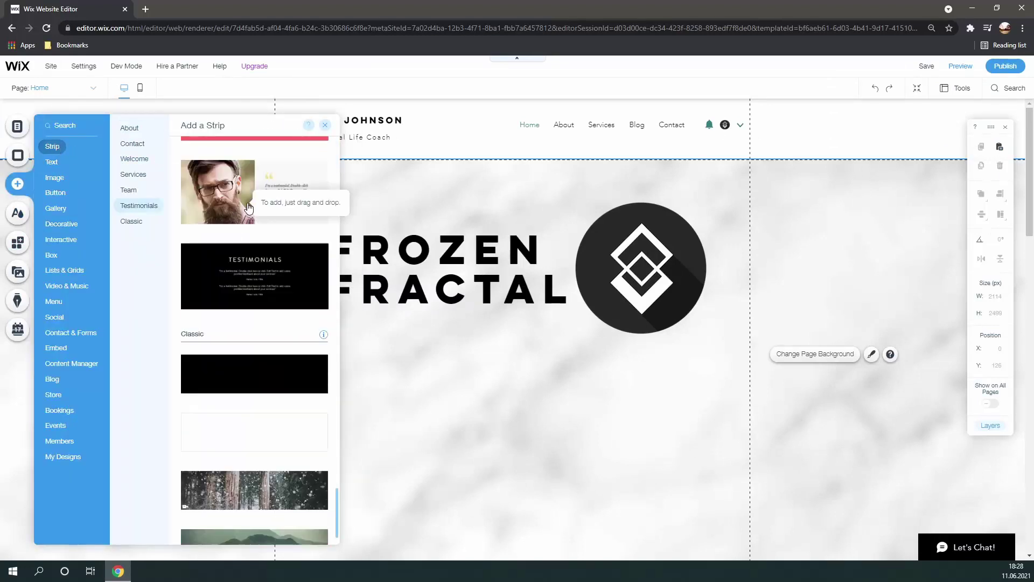
{"action": "mouse_move", "coordinate": [264, 203]}
{"action": "left_mouse_down"}
{"action": "mouse_move", "coordinate": [249, 203]}
{"action": "mouse_move", "coordinate": [270, 215]}
{"action": "left_mouse_up"}
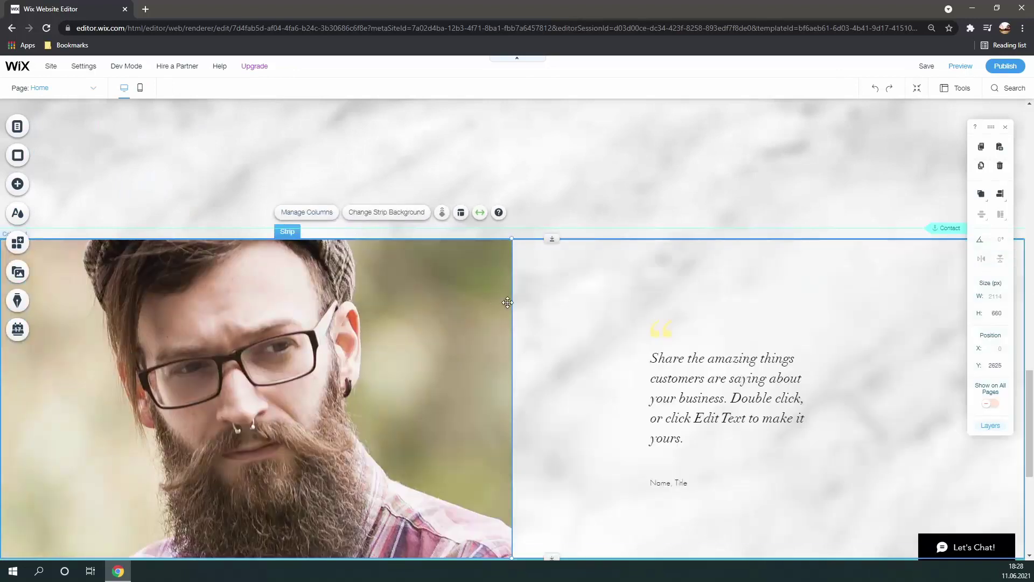
{"action": "scroll", "coordinate": [569, 338], "scroll_direction": "down", "scroll_amount": 5}
{"action": "scroll", "coordinate": [406, 303], "scroll_direction": "up", "scroll_amount": 4}
Set the strip's left column background to the uploaded BlueLandscapes.png image
{"action": "left_click", "coordinate": [406, 303]}
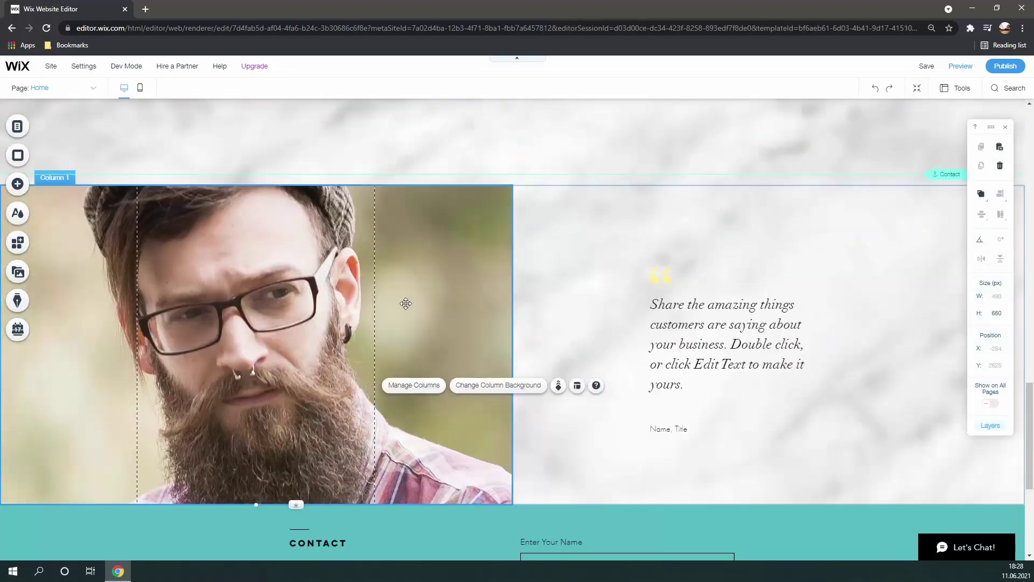
{"action": "left_click", "coordinate": [495, 386]}
{"action": "scroll", "coordinate": [590, 364], "scroll_direction": "down", "scroll_amount": 10}
{"action": "scroll", "coordinate": [591, 364], "scroll_direction": "up", "scroll_amount": 10}
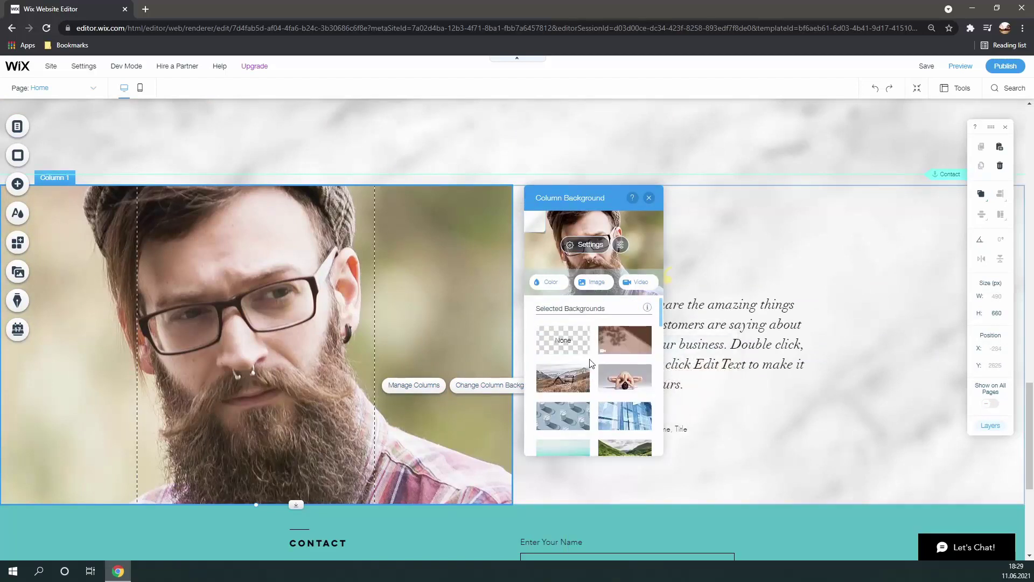
{"action": "left_click", "coordinate": [593, 290]}
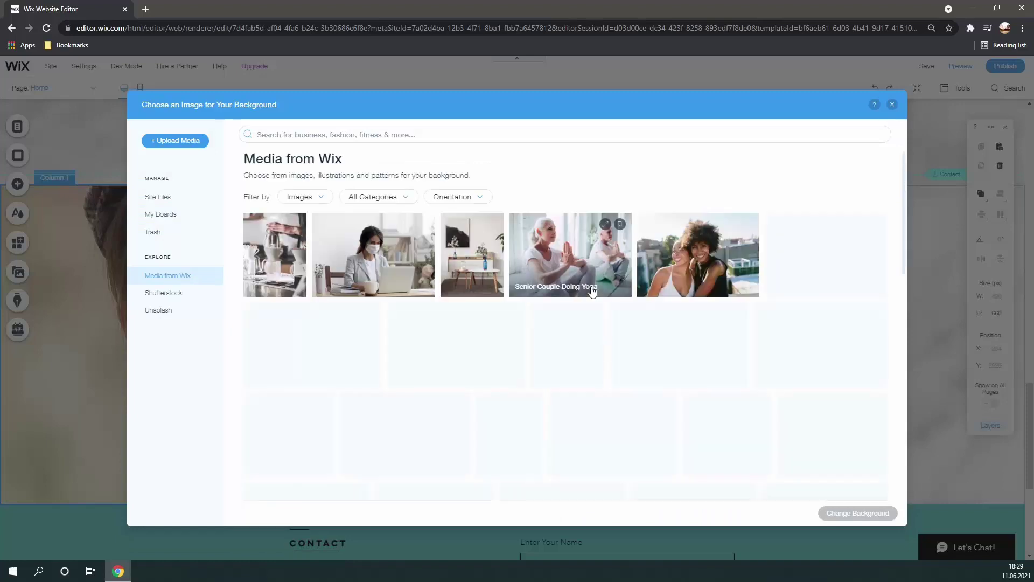
{"action": "left_click", "coordinate": [178, 199]}
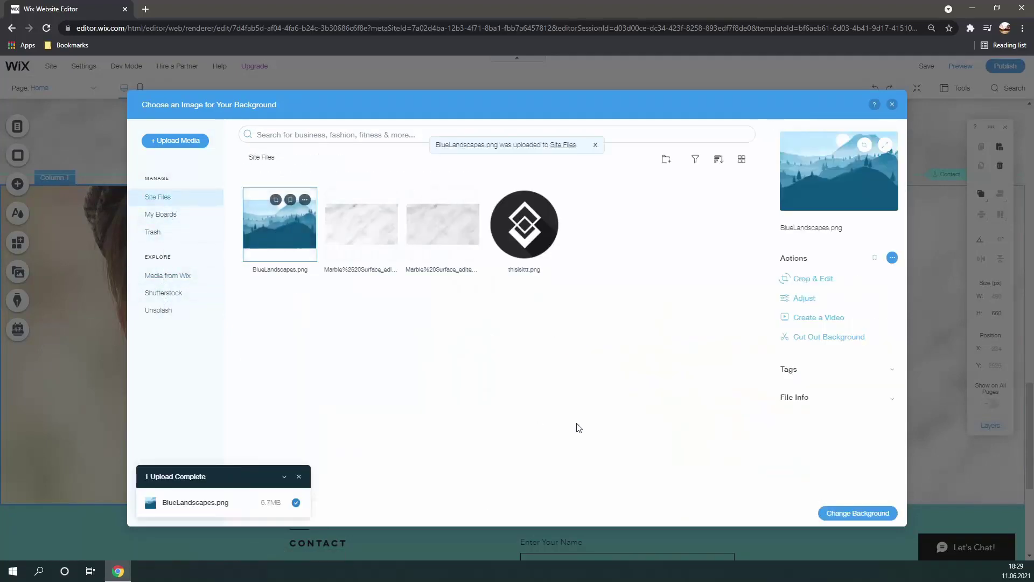
{"action": "left_click", "coordinate": [844, 514]}
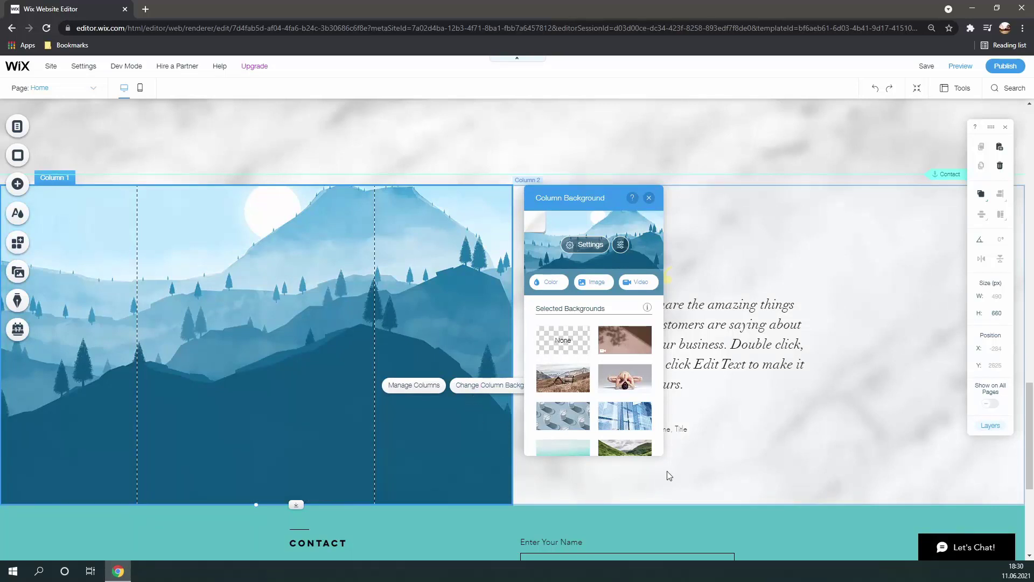
Replace the testimonial quote with the pasted Frozen Fractal introduction and center it
{"action": "left_click", "coordinate": [698, 461]}
{"action": "left_click", "coordinate": [506, 439]}
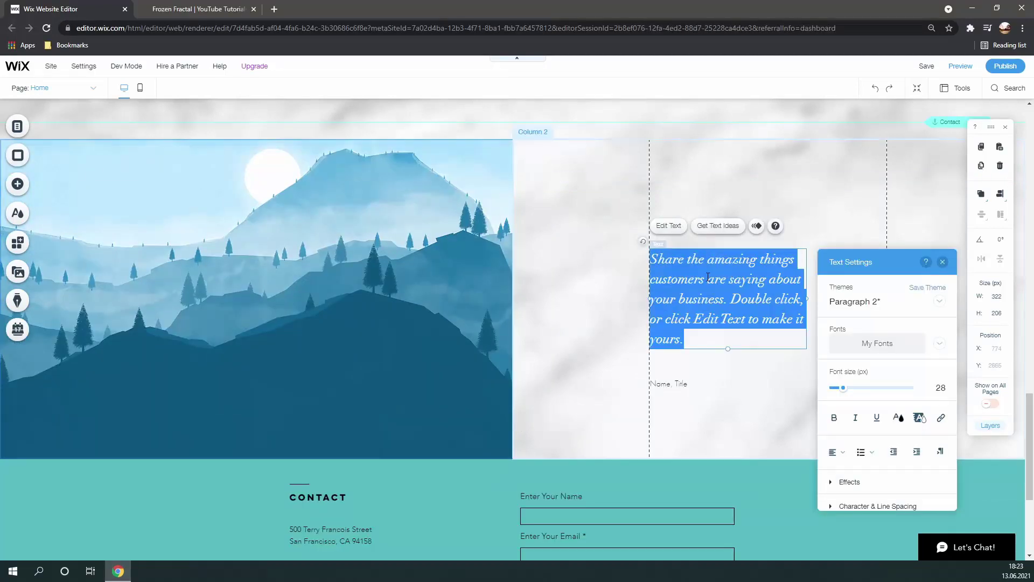
{"action": "type", "text": "Hey, I'm Frozen Fractal. I create and publish Tutorials on my YouTube Channel to help inform my viewers about topics relating to the Internet. Whether you need to make a logo, an artwork or a Website, my videos have you covered!"}
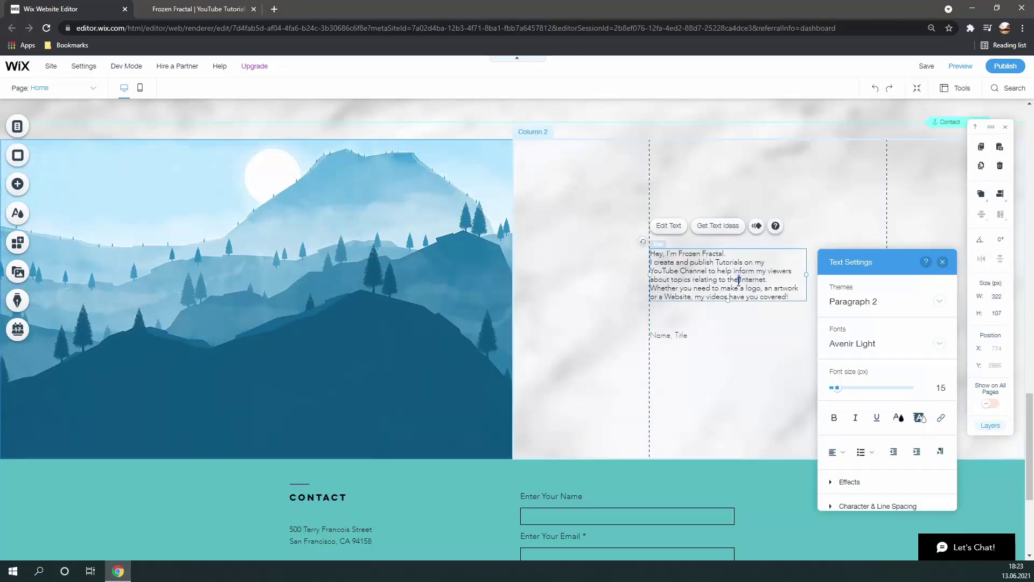
{"action": "triple_click", "coordinate": [729, 279]}
{"action": "left_click", "coordinate": [839, 451]}
{"action": "left_click", "coordinate": [847, 483]}
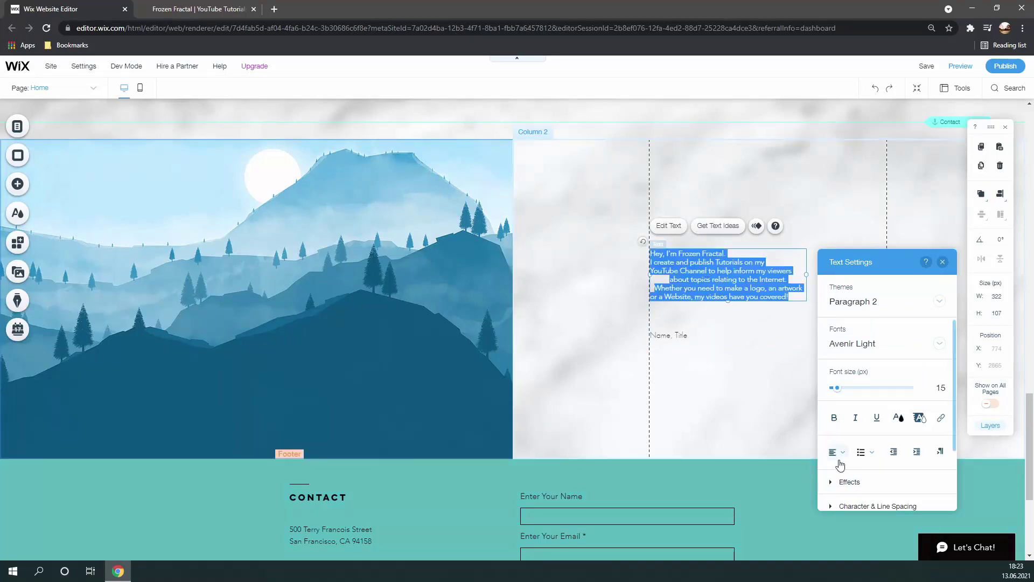
{"action": "left_click", "coordinate": [837, 452]}
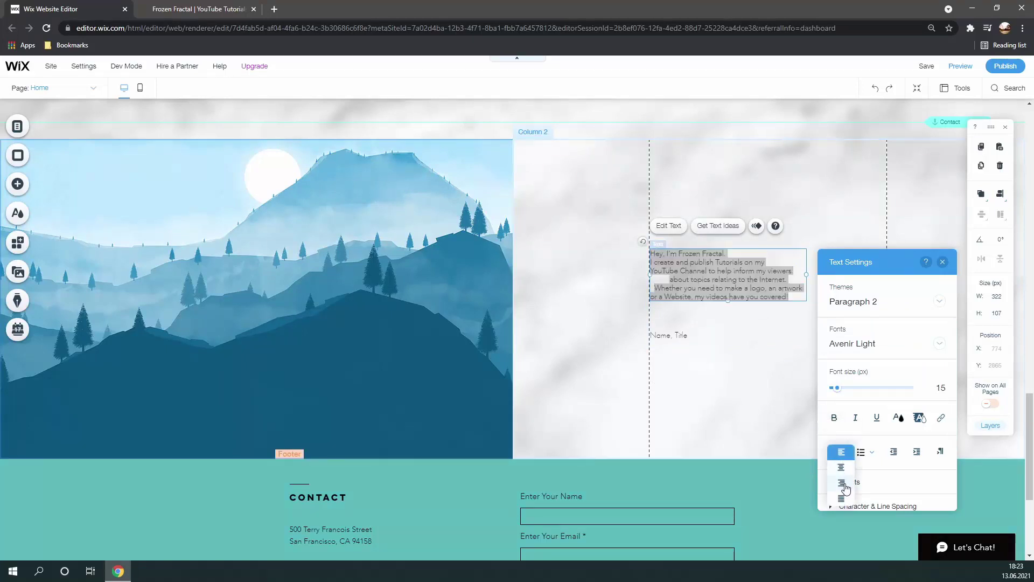
{"action": "left_click", "coordinate": [846, 484]}
Add an ABOUT ME Heading 1 above the paragraph, widened onto one line
{"action": "left_click", "coordinate": [18, 183]}
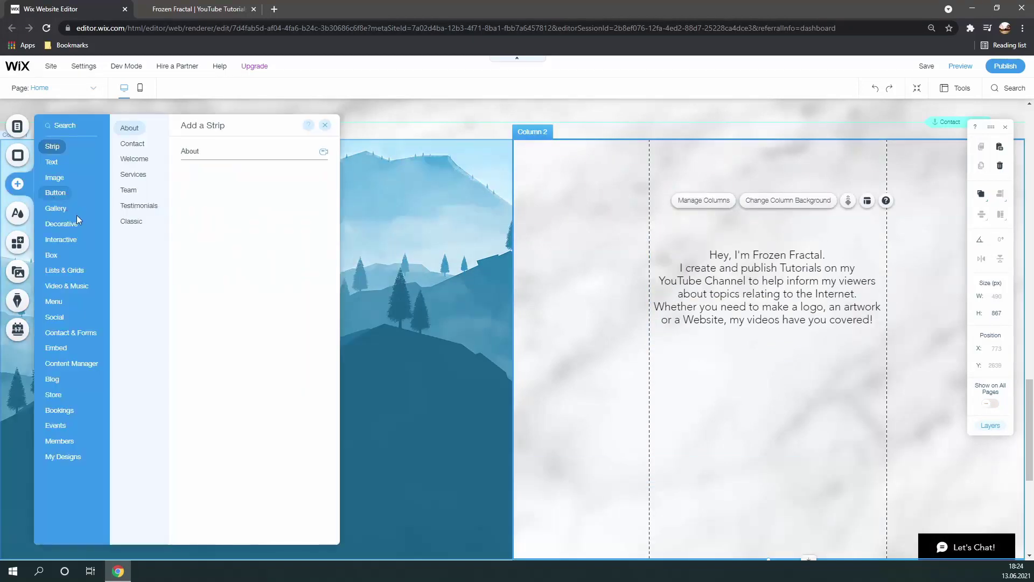
{"action": "mouse_move", "coordinate": [55, 167]}
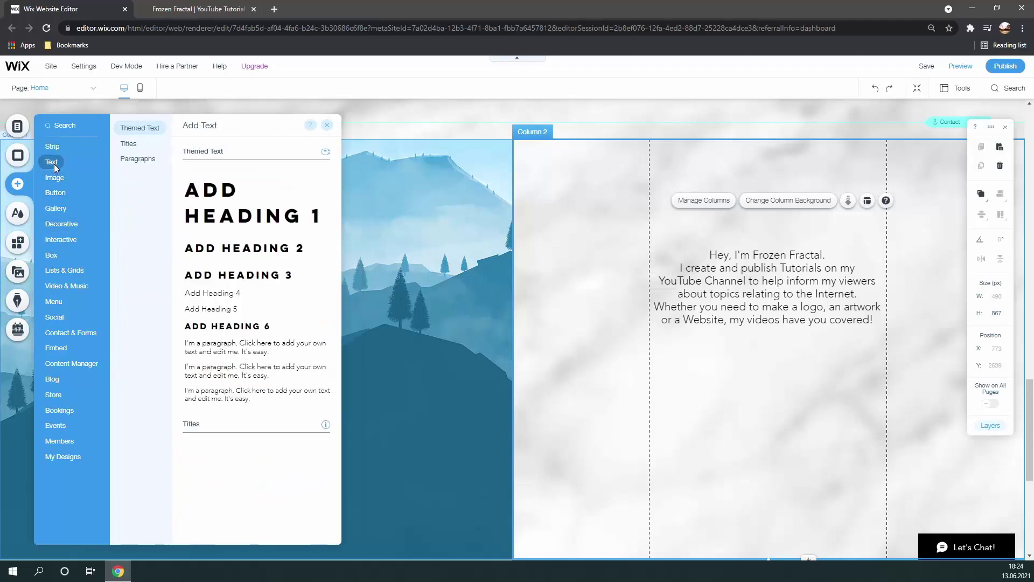
{"action": "left_click_drag", "start_coordinate": [232, 201], "coordinate": [489, 386]}
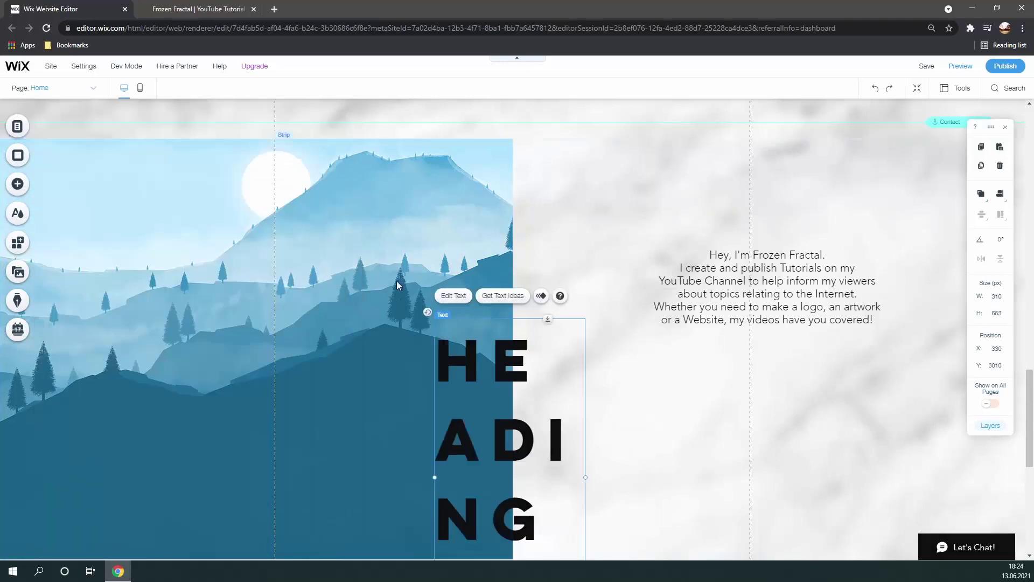
{"action": "left_click_drag", "start_coordinate": [586, 477], "coordinate": [894, 477]}
{"action": "double_click", "coordinate": [673, 358]}
{"action": "type", "text": "ABOUT ME"}
{"action": "key", "text": "ctrl+a"}
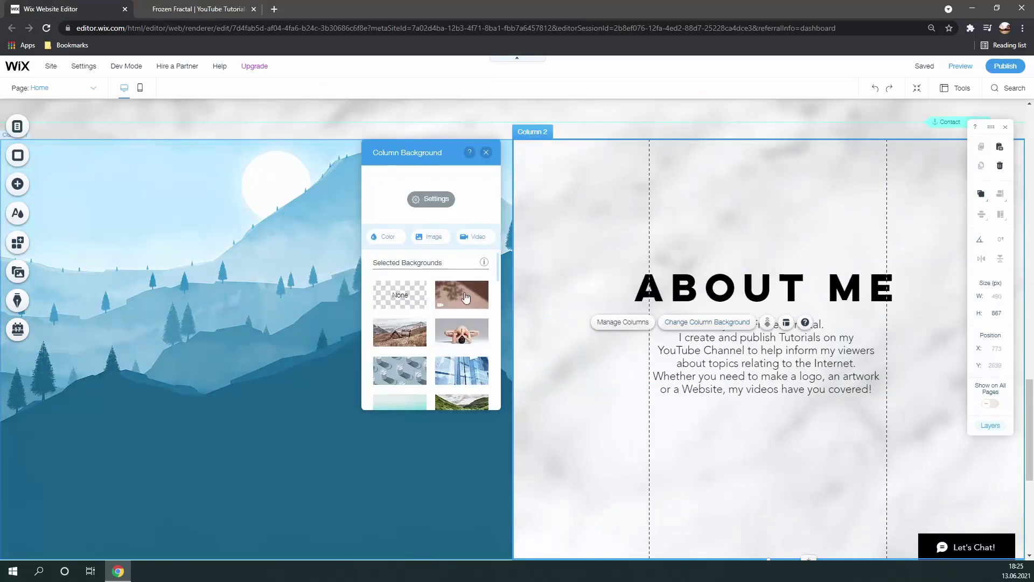
Make the second column's background plain white
{"action": "left_click", "coordinate": [397, 241]}
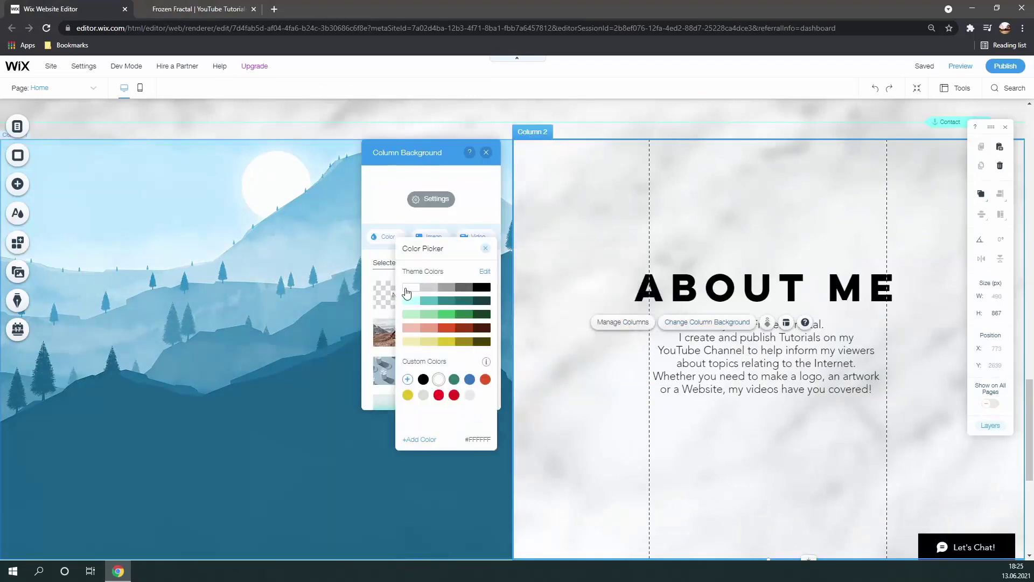
{"action": "left_click", "coordinate": [410, 291]}
{"action": "left_click", "coordinate": [579, 261]}
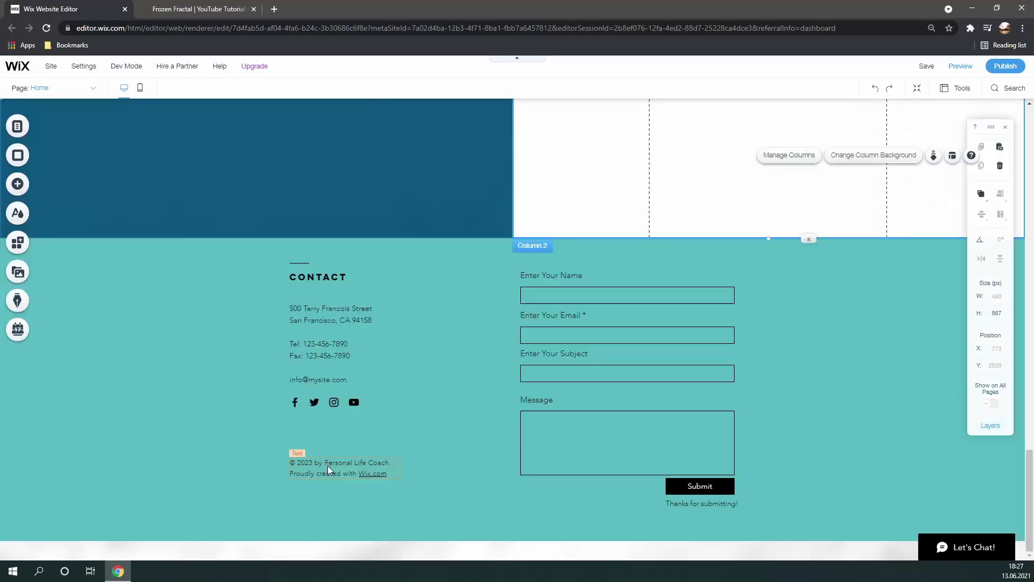
Delete the footer's copyright line and browse the footer designs for the marble one
{"action": "left_click", "coordinate": [327, 465]}
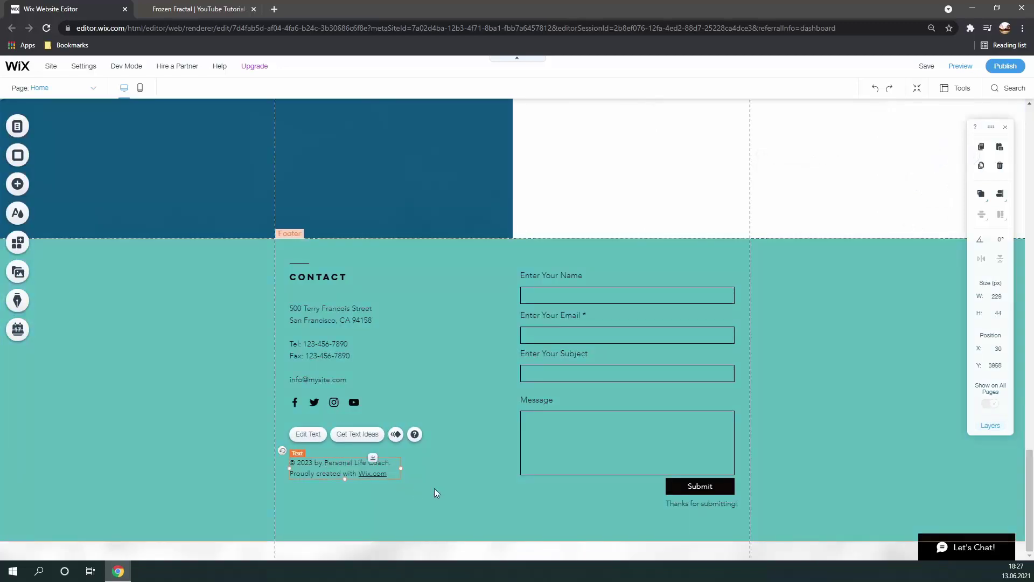
{"action": "key", "text": "Delete"}
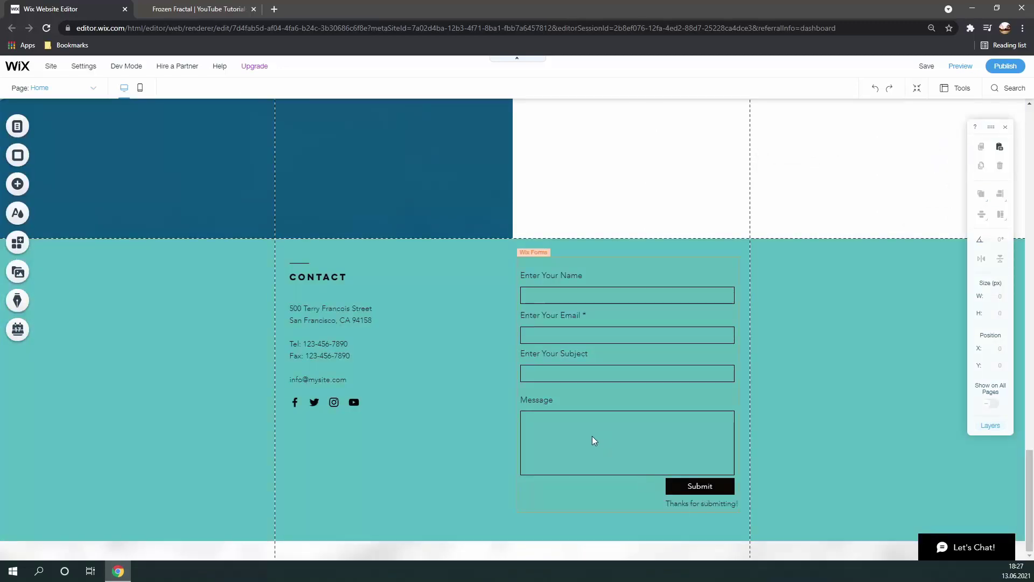
{"action": "left_click", "coordinate": [553, 297]}
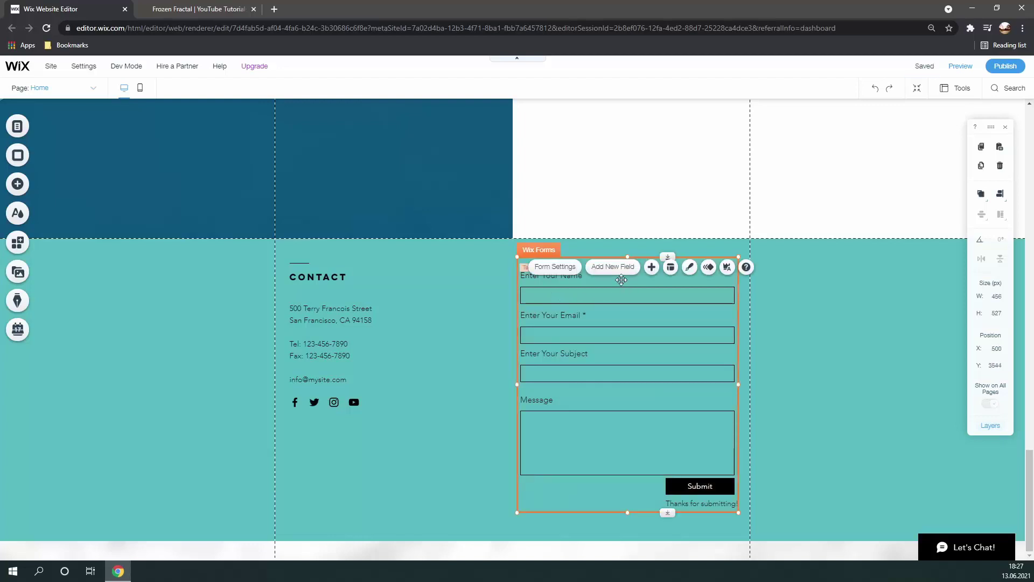
{"action": "left_click", "coordinate": [670, 267]}
{"action": "left_click", "coordinate": [367, 459]}
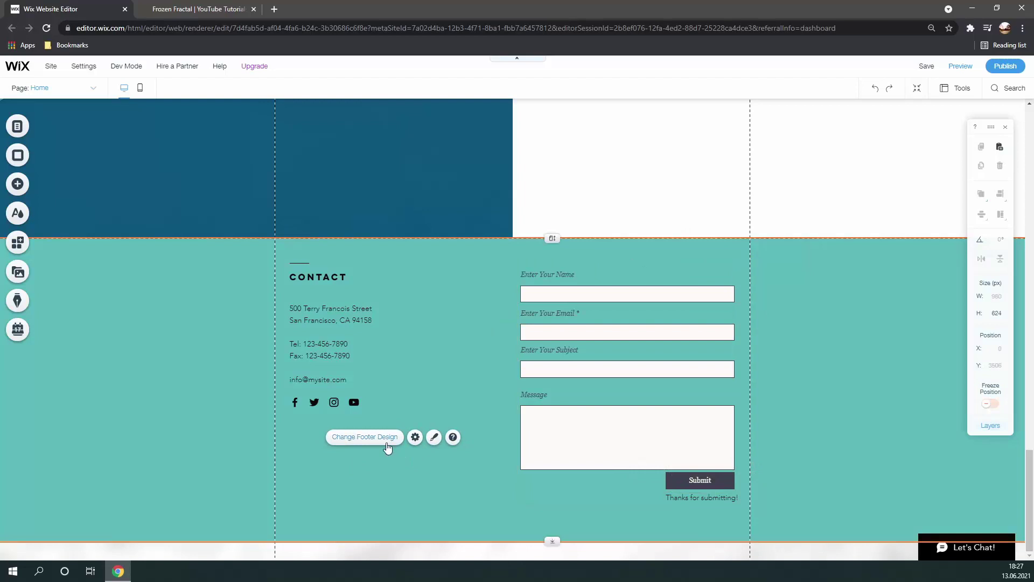
{"action": "left_click", "coordinate": [838, 439]}
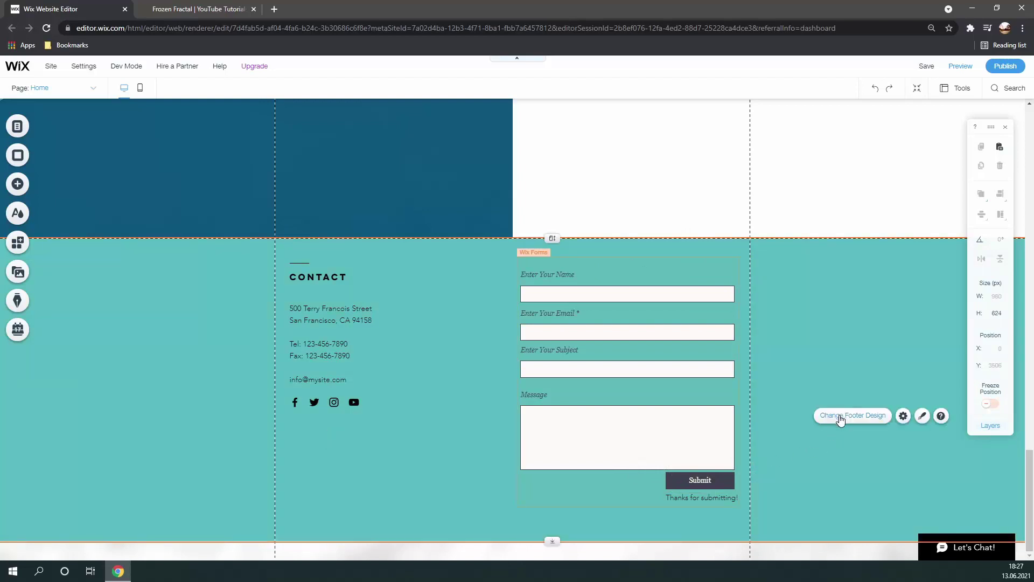
{"action": "left_click", "coordinate": [840, 418]}
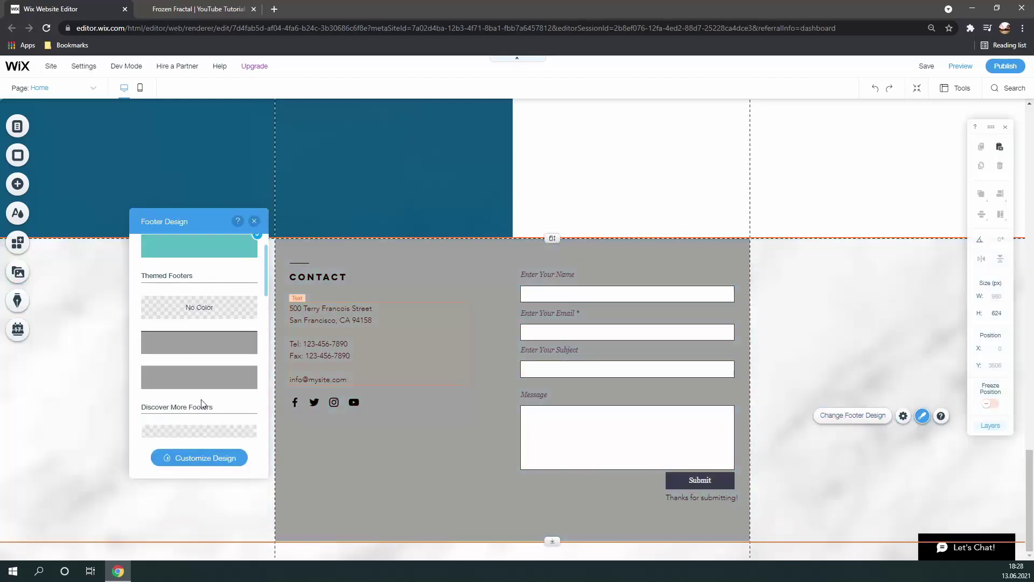
{"action": "scroll", "coordinate": [202, 404], "scroll_direction": "down", "scroll_amount": 1}
Add a black social bar to the footer, positioned under the contact e-mail
{"action": "left_click", "coordinate": [509, 344]}
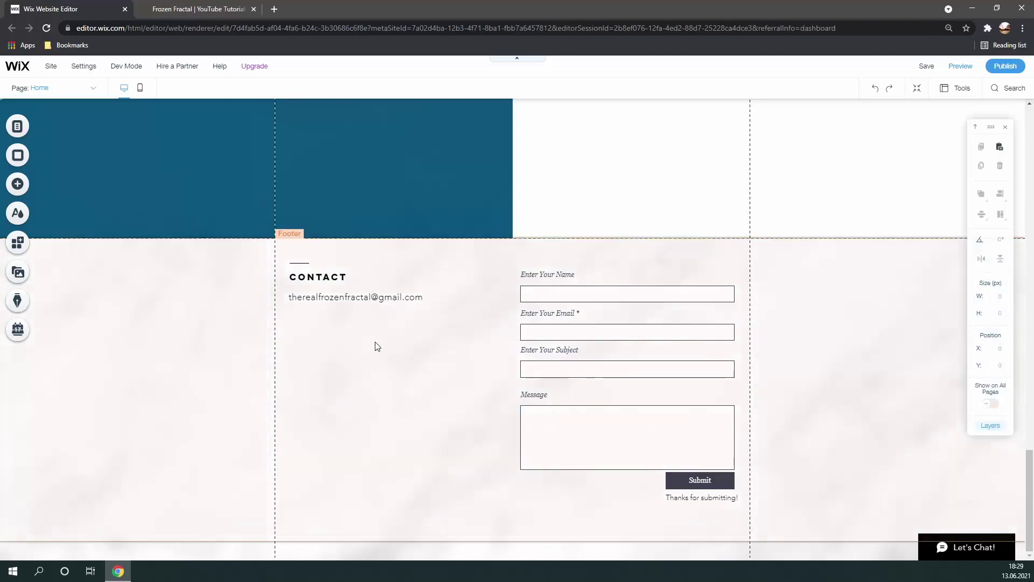
{"action": "left_click", "coordinate": [18, 184]}
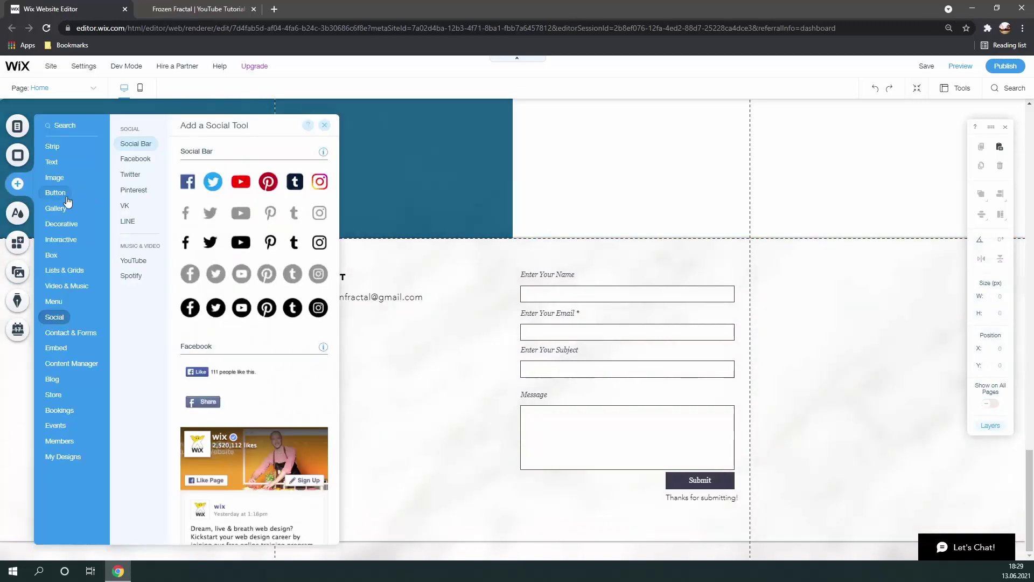
{"action": "left_click", "coordinate": [69, 237]}
{"action": "left_click", "coordinate": [56, 318]}
{"action": "left_click", "coordinate": [244, 246]}
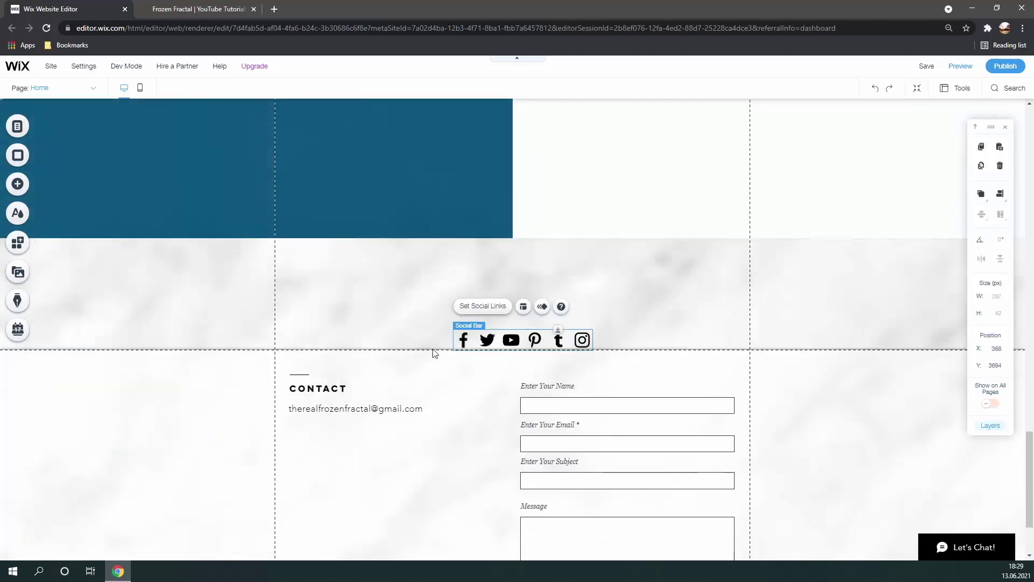
{"action": "left_click_drag", "start_coordinate": [513, 339], "coordinate": [447, 323]}
{"action": "scroll", "coordinate": [454, 279], "scroll_direction": "down", "scroll_amount": 2}
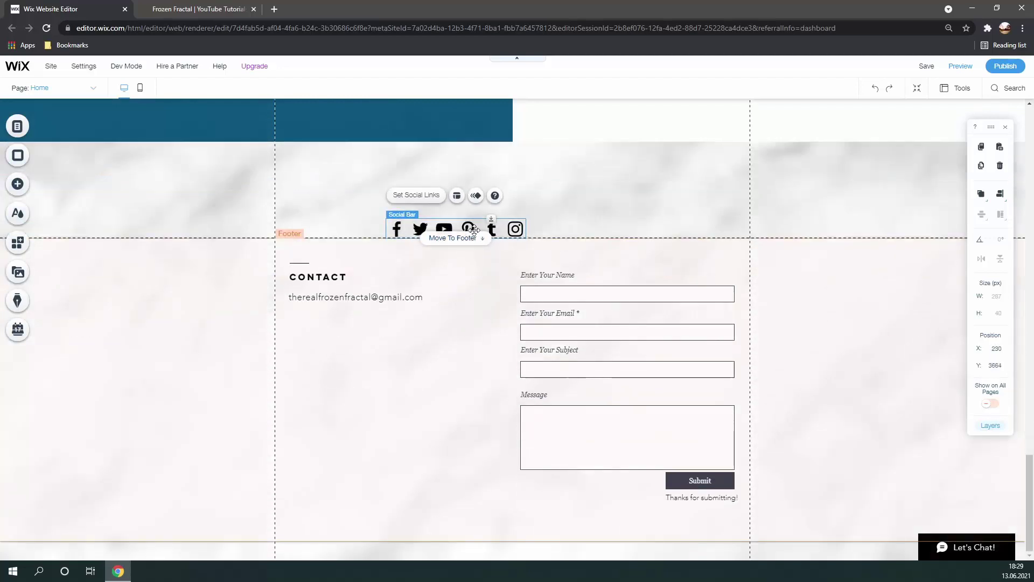
{"action": "left_click", "coordinate": [464, 238]}
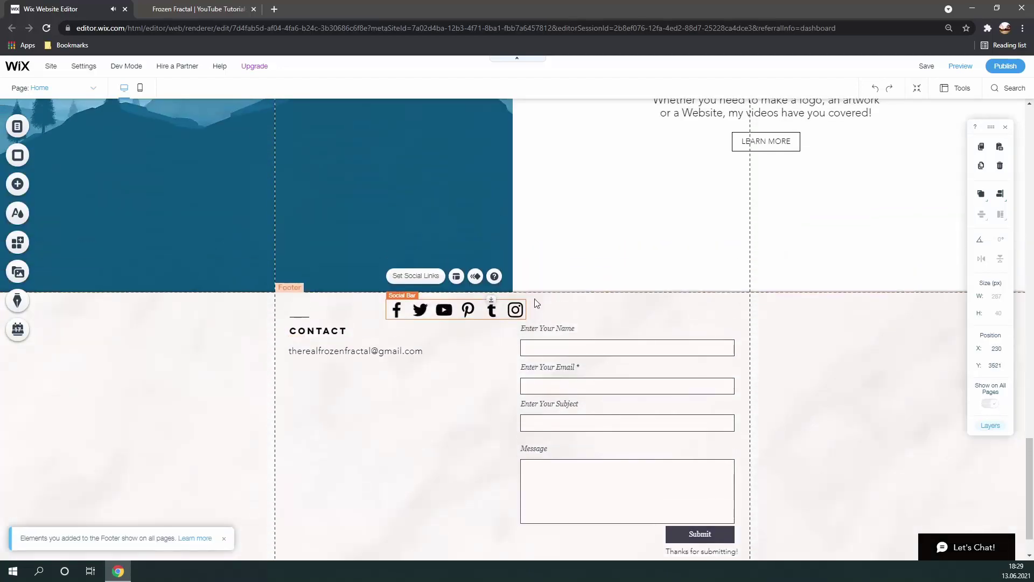
{"action": "left_click_drag", "start_coordinate": [468, 309], "coordinate": [362, 400]}
Remove the Facebook, Twitter, Pinterest, Tumblr and Instagram icons, keeping only YouTube
{"action": "left_click", "coordinate": [347, 368]}
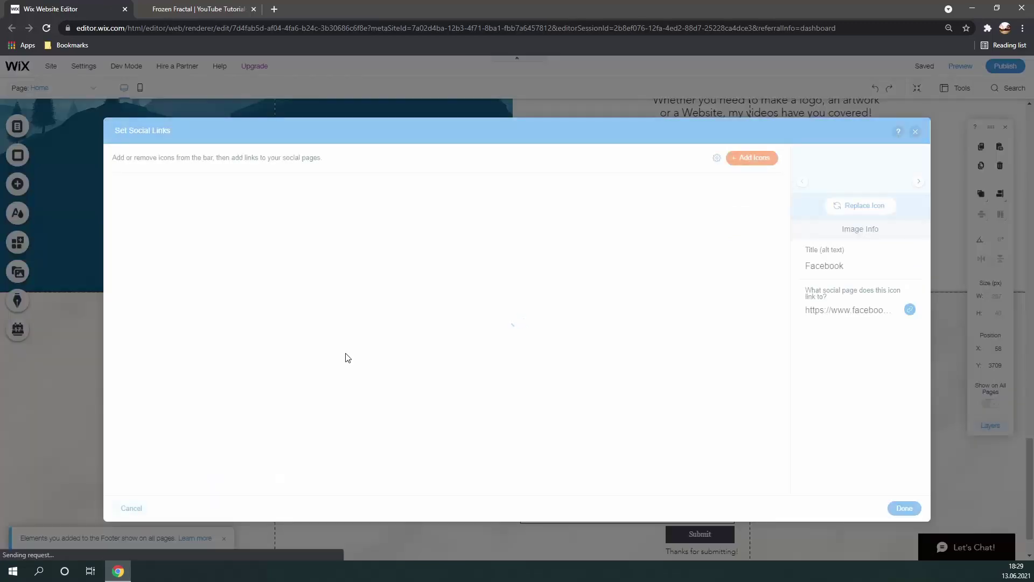
{"action": "left_click", "coordinate": [163, 232]}
{"action": "left_click", "coordinate": [162, 233]}
{"action": "left_click", "coordinate": [229, 232]}
{"action": "left_click", "coordinate": [210, 215]}
{"action": "left_click", "coordinate": [229, 237]}
{"action": "left_click", "coordinate": [229, 238]}
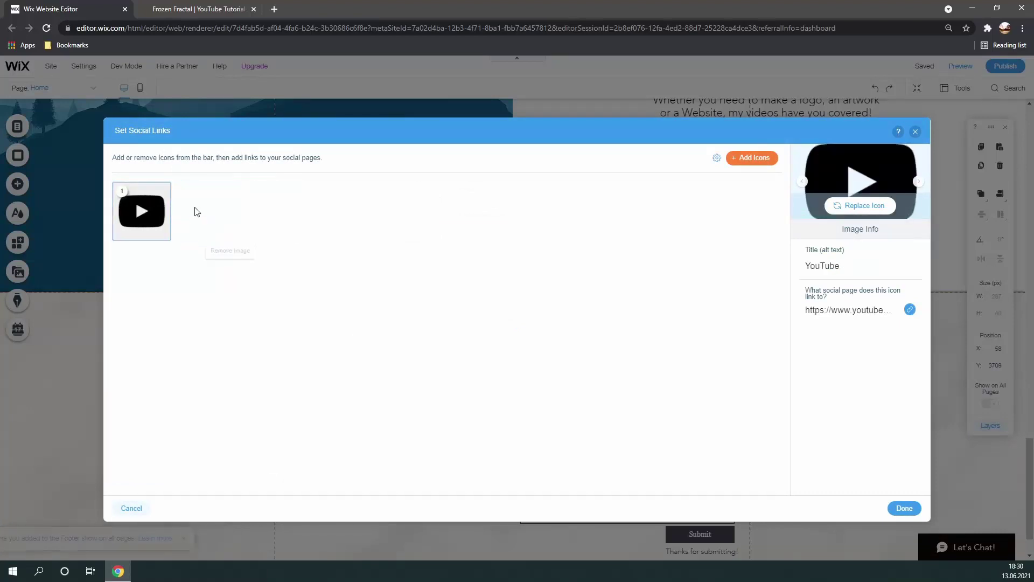
Link the YouTube icon to the pasted channel address and apply the changes
{"action": "left_click", "coordinate": [866, 313]}
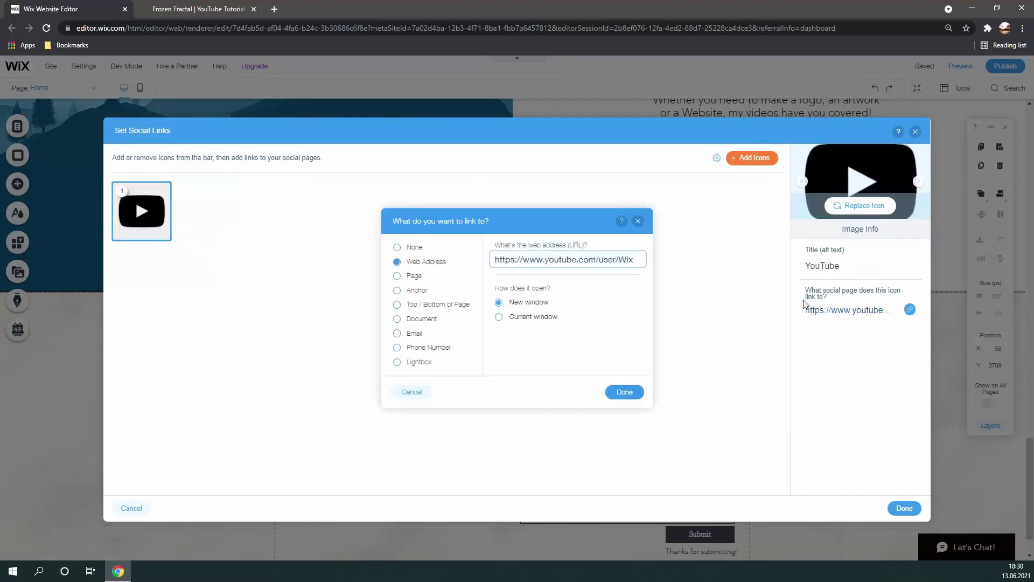
{"action": "triple_click", "coordinate": [555, 258]}
{"action": "key", "text": "ctrl+v"}
{"action": "left_click", "coordinate": [635, 390]}
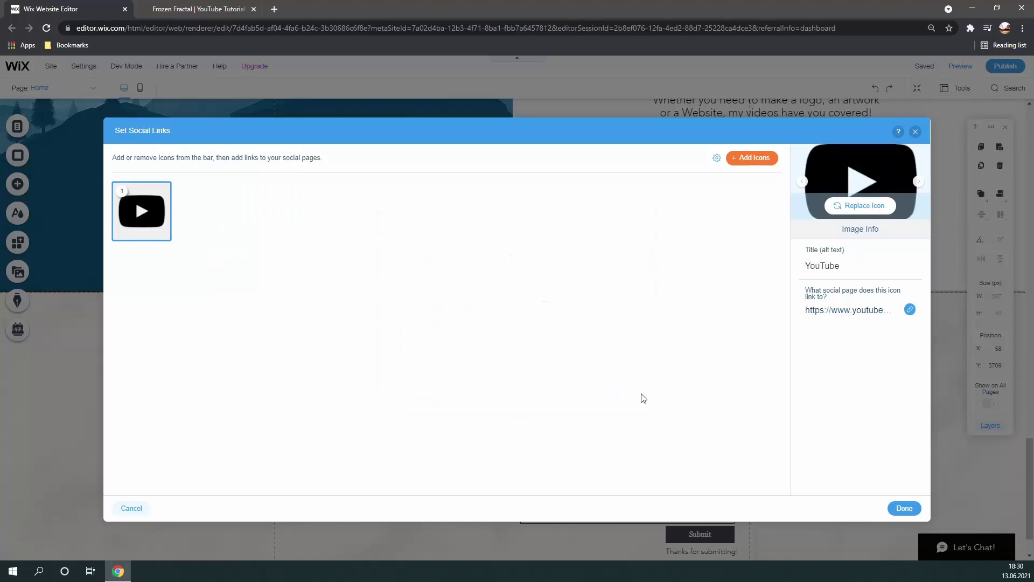
{"action": "left_click", "coordinate": [904, 509]}
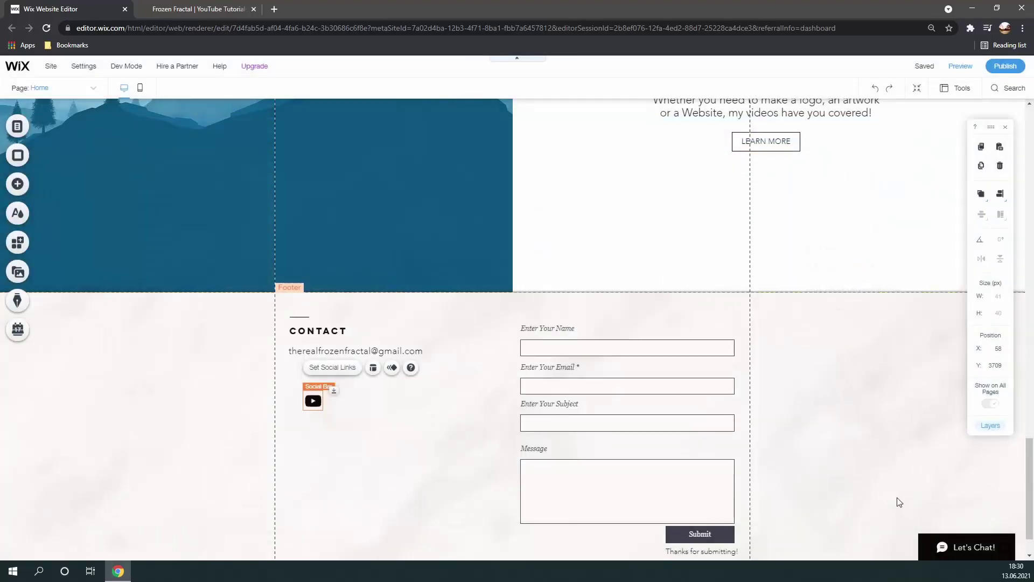
Add a YouTube video player below About Me and shift it left
{"action": "left_click", "coordinate": [372, 415]}
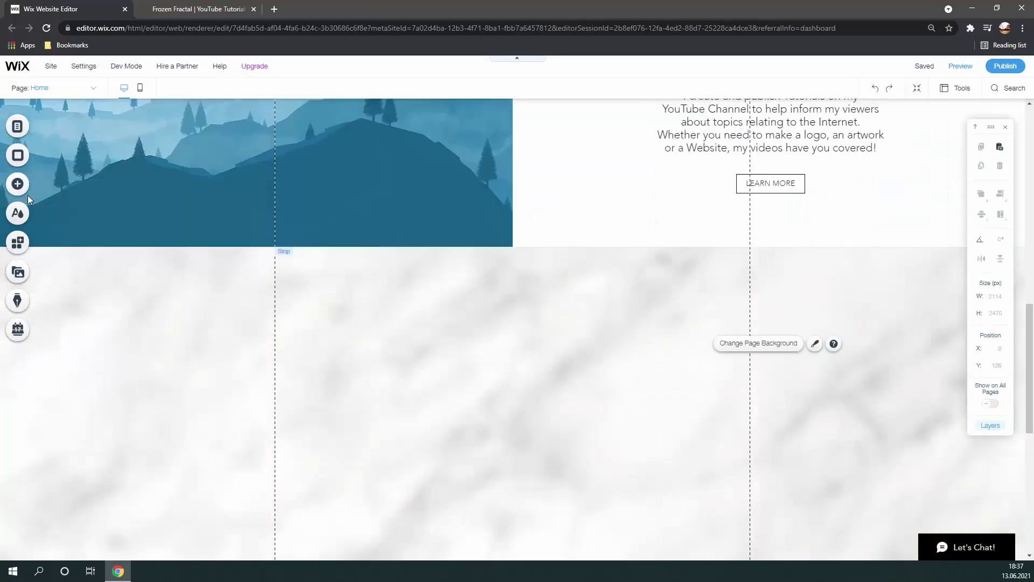
{"action": "left_click", "coordinate": [15, 189]}
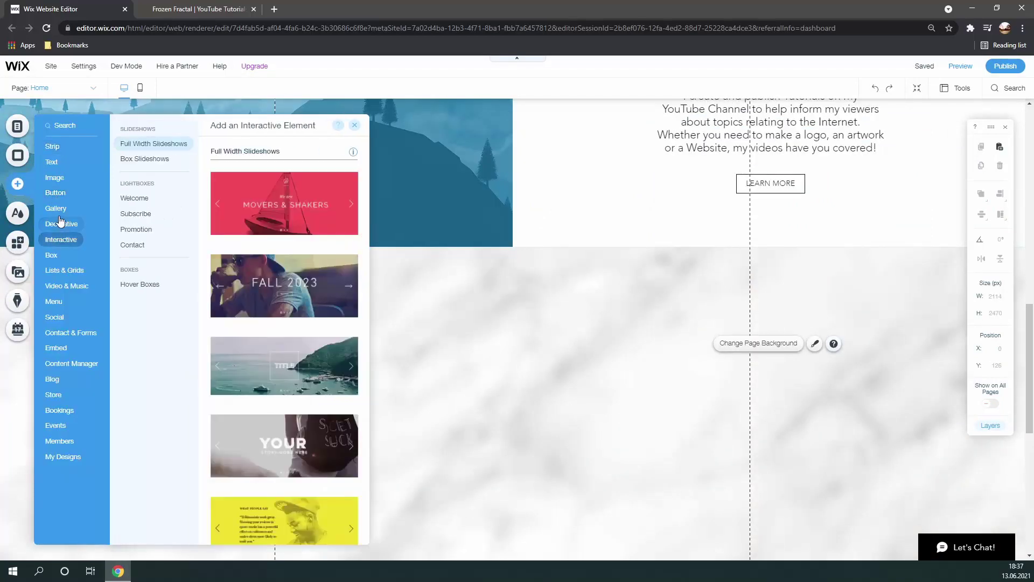
{"action": "mouse_move", "coordinate": [52, 321]}
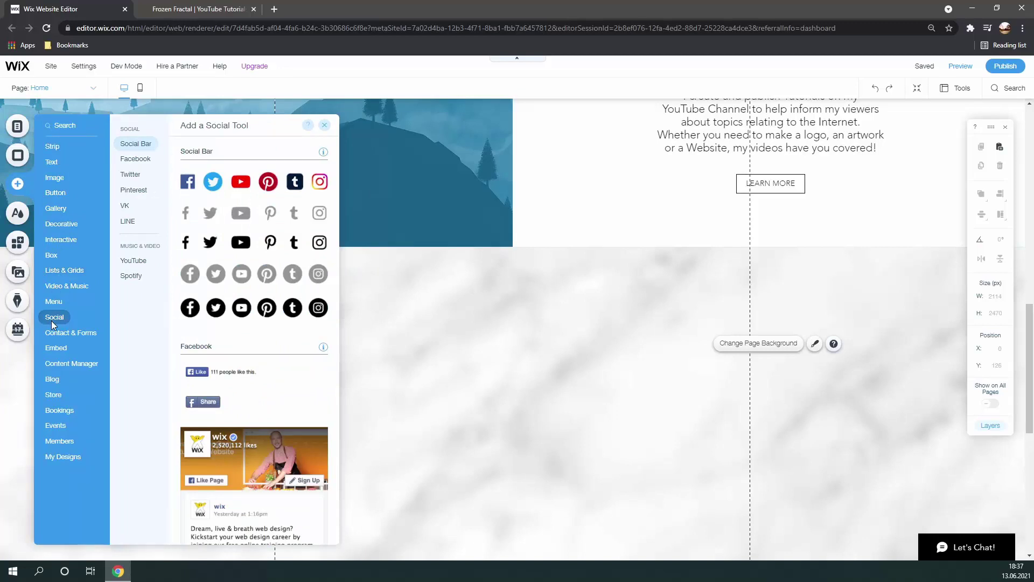
{"action": "mouse_move", "coordinate": [56, 288]}
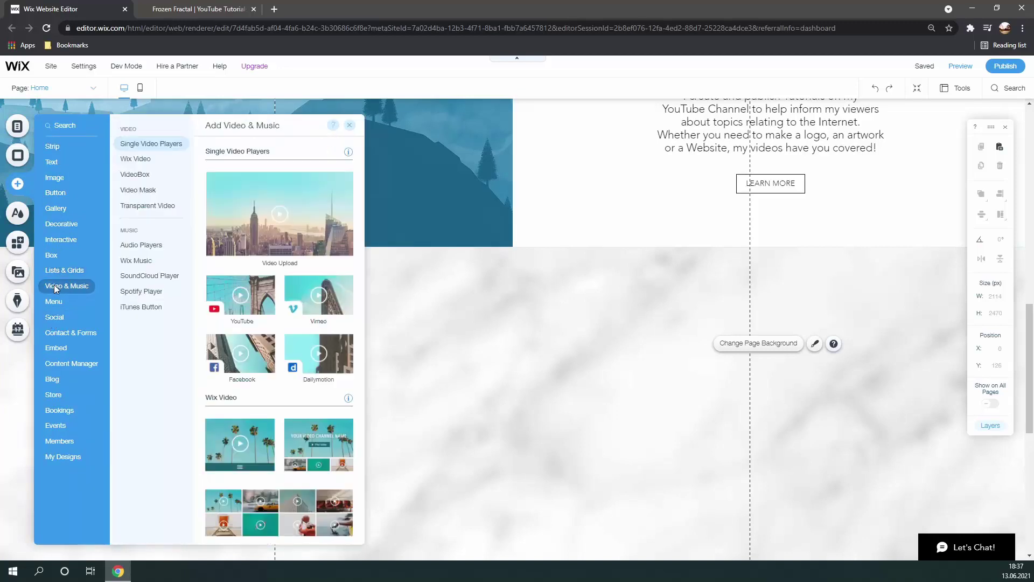
{"action": "left_click", "coordinate": [241, 294]}
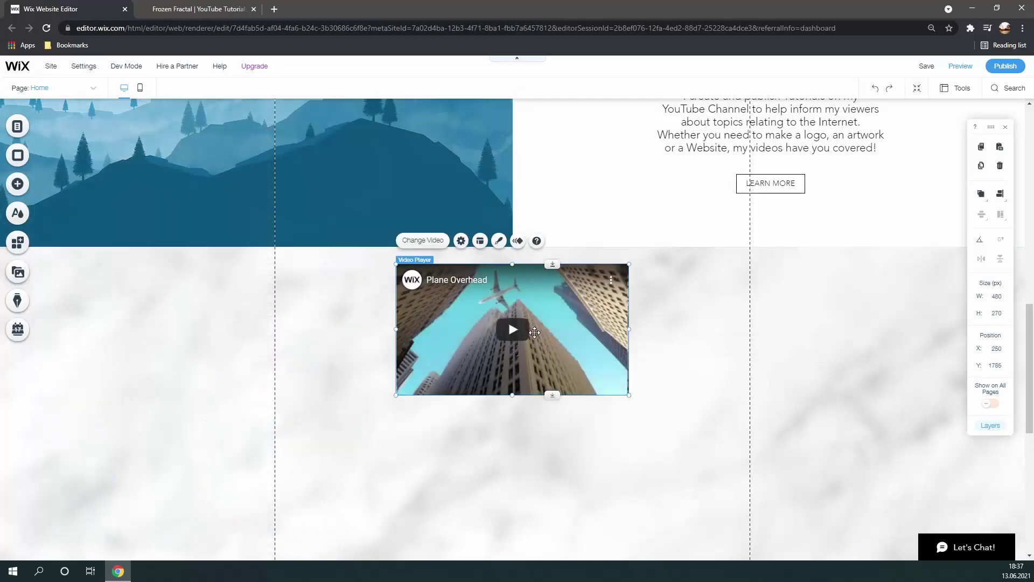
{"action": "left_click_drag", "start_coordinate": [536, 332], "coordinate": [428, 329]}
Set the player's video to the pasted free YouTube logo tutorial URL
{"action": "left_click", "coordinate": [354, 236]}
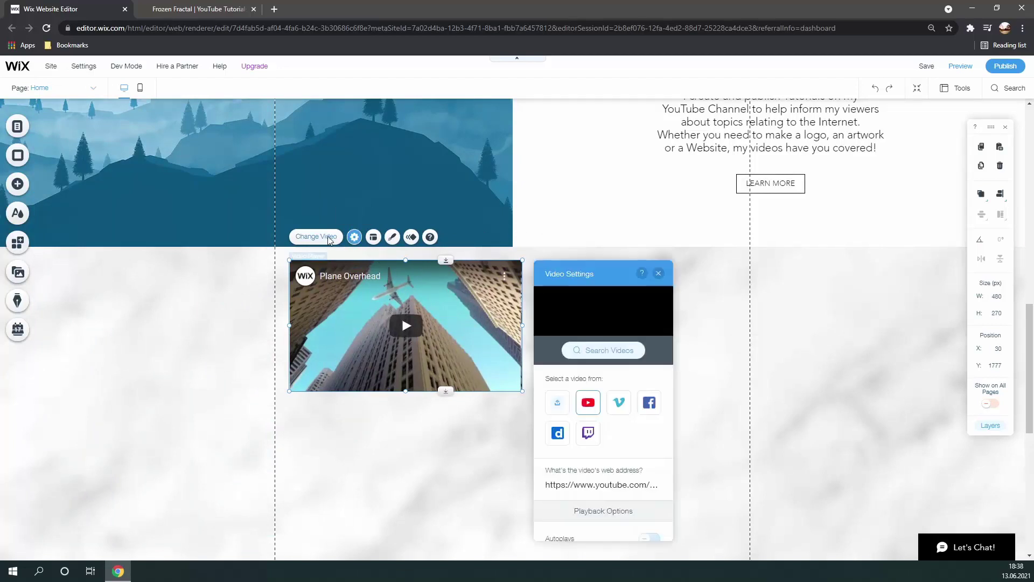
{"action": "left_click", "coordinate": [611, 483]}
{"action": "key", "text": "ctrl+a"}
{"action": "key", "text": "ctrl+v"}
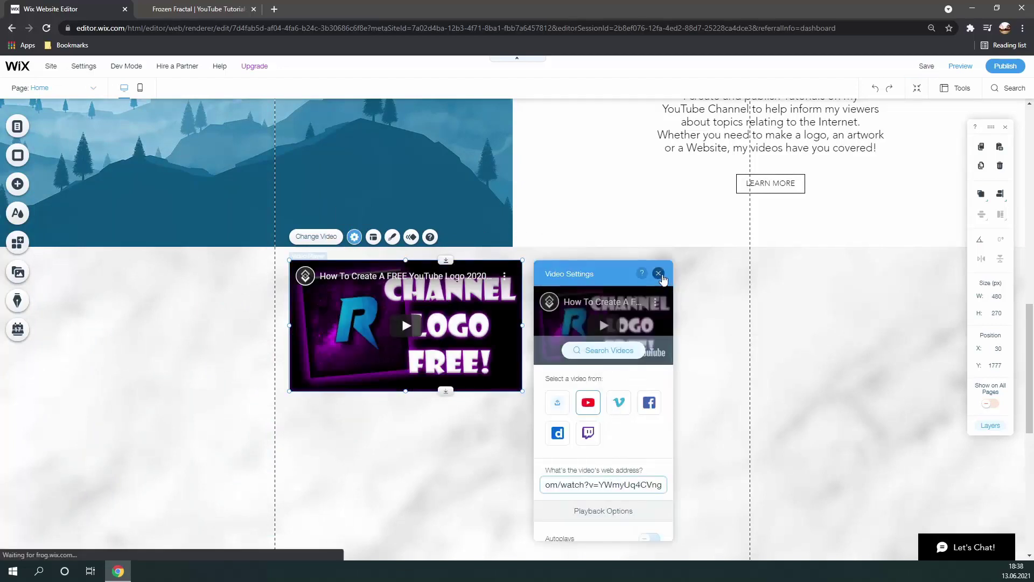
{"action": "left_click", "coordinate": [658, 273]}
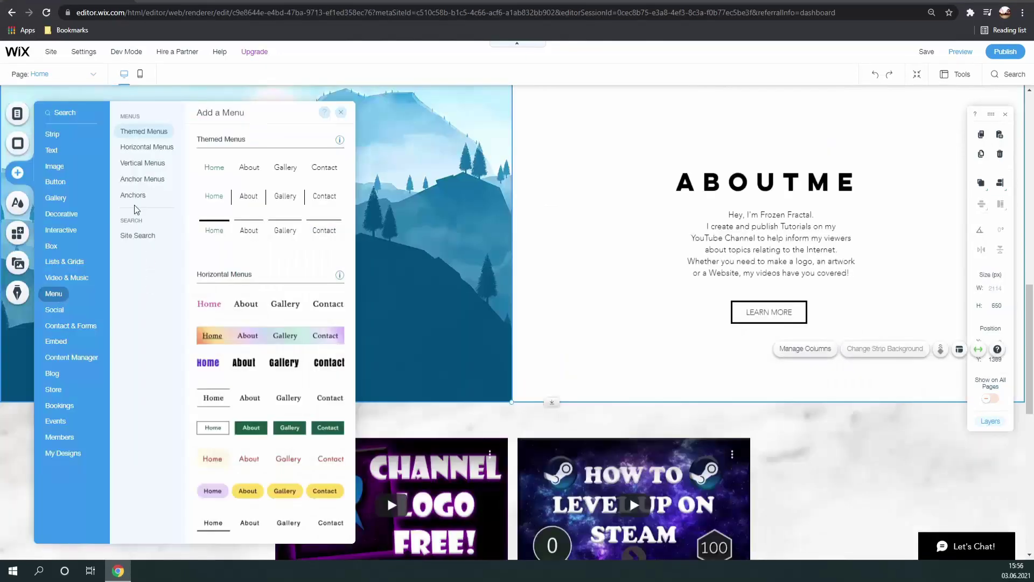
Place an anchor at the About Me section's edge and name it 'About Me'
{"action": "left_click", "coordinate": [135, 197]}
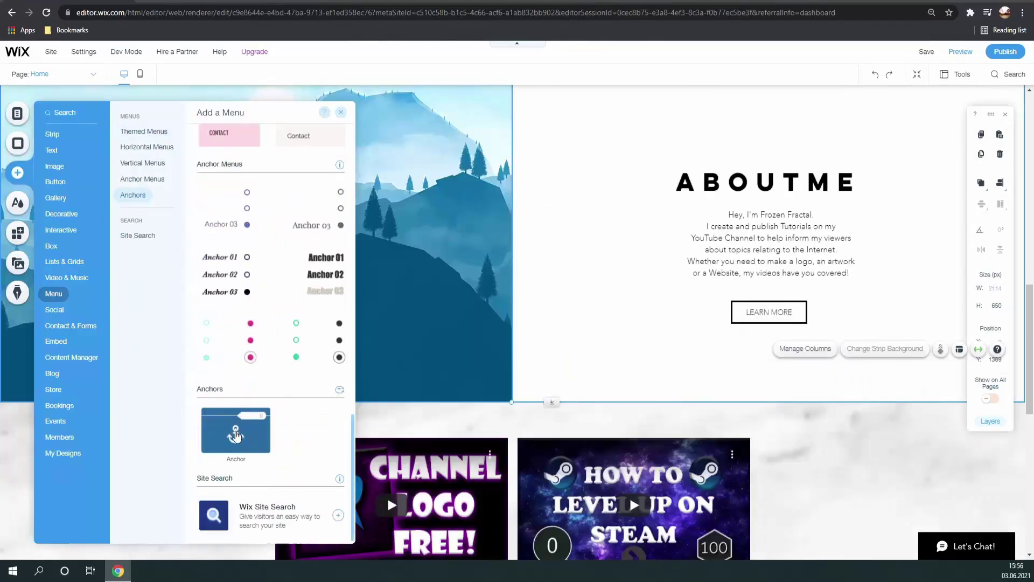
{"action": "left_click", "coordinate": [236, 431]}
{"action": "left_click_drag", "start_coordinate": [946, 317], "coordinate": [958, 407]}
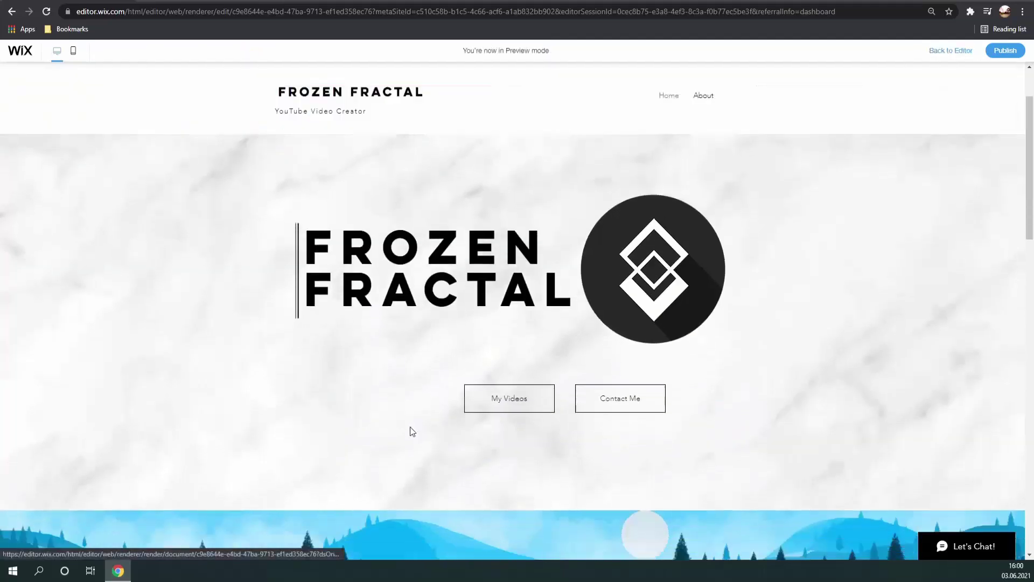
{"action": "scroll", "coordinate": [420, 426], "scroll_direction": "down", "scroll_amount": 10}
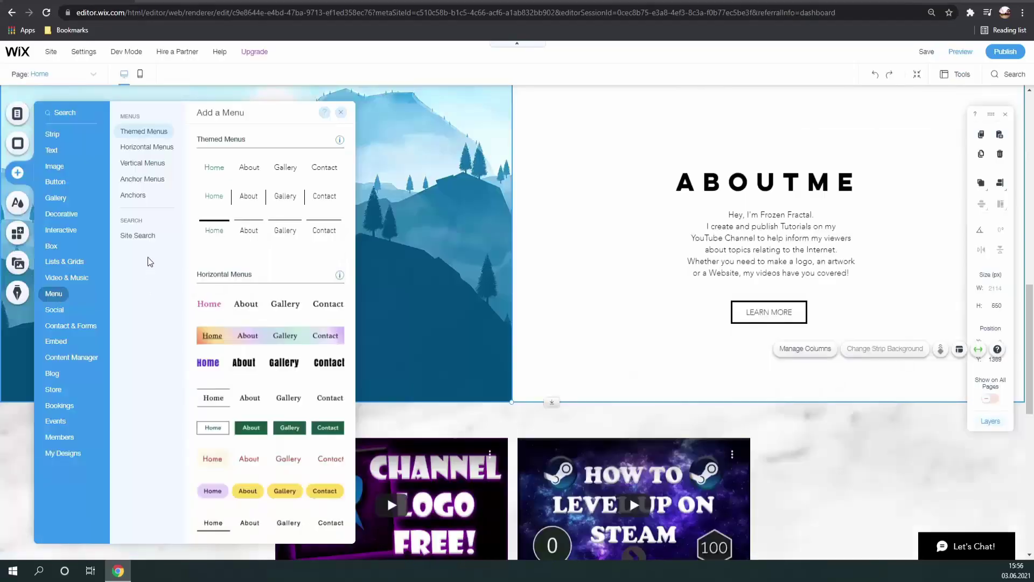
{"action": "left_click", "coordinate": [133, 196]}
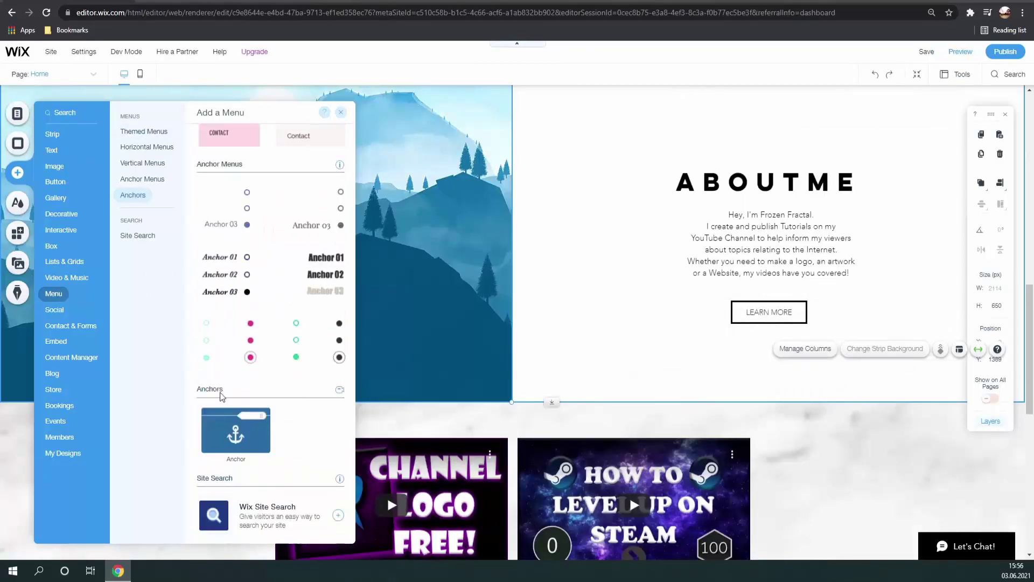
{"action": "left_click", "coordinate": [235, 431]}
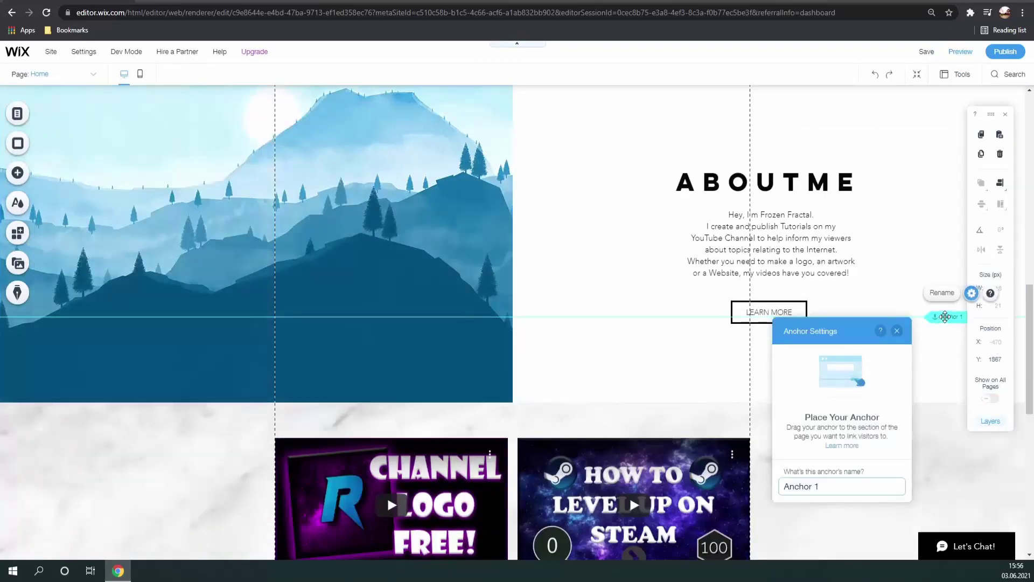
{"action": "left_click_drag", "start_coordinate": [960, 317], "coordinate": [962, 402]}
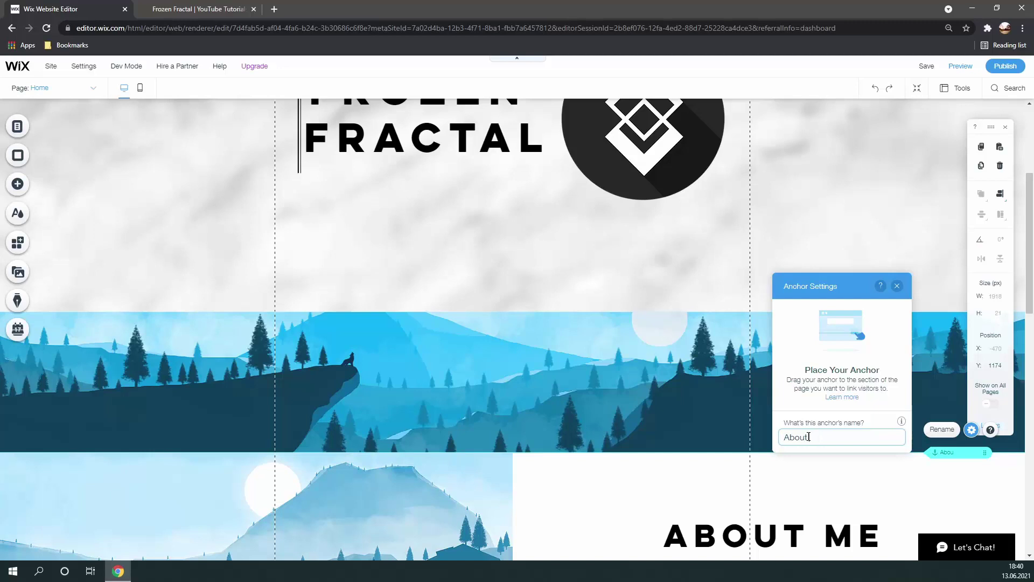
{"action": "type", "text": "Me"}
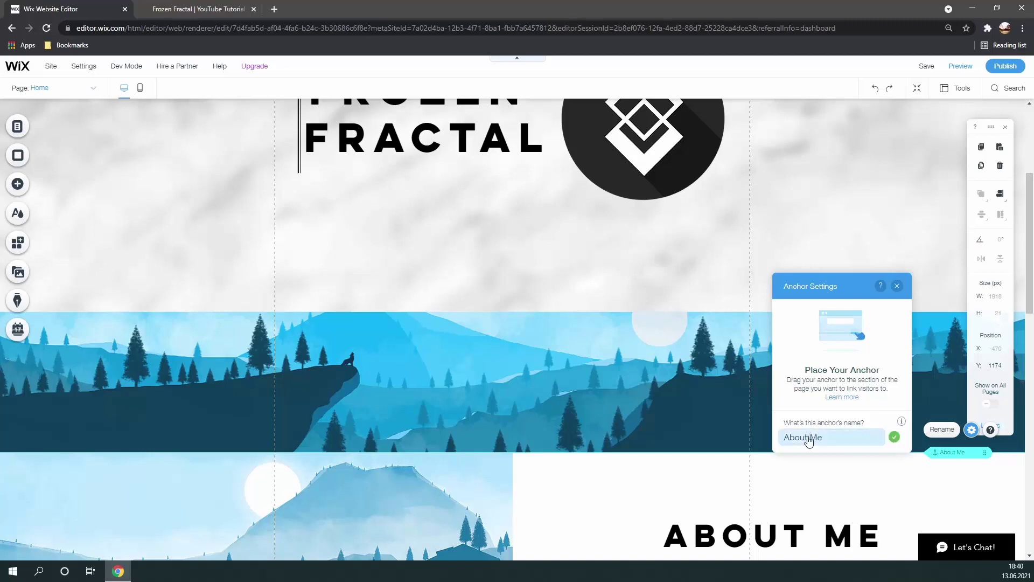
{"action": "scroll", "coordinate": [957, 349], "scroll_direction": "down", "scroll_amount": 2}
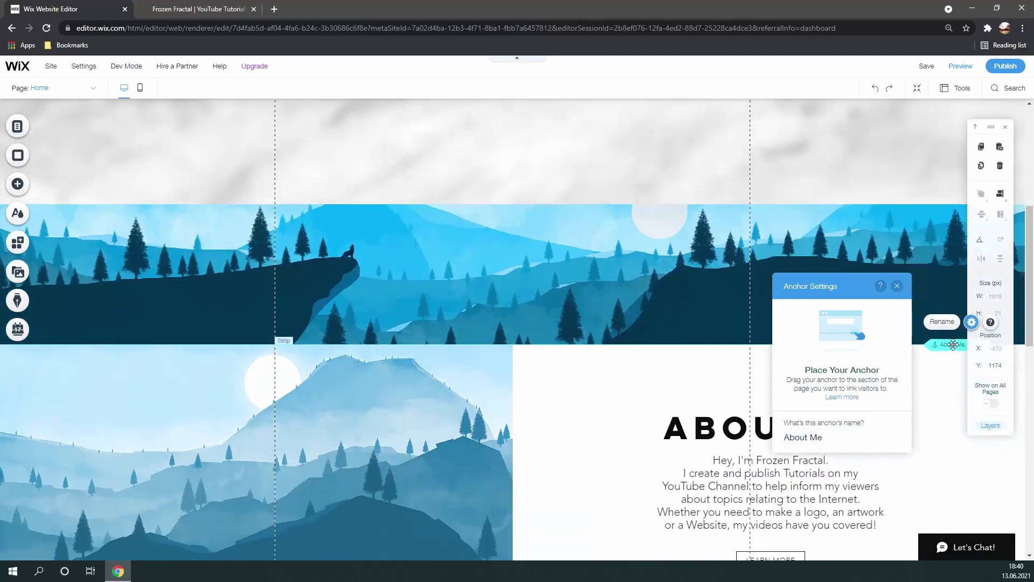
Add an outlined button in the hero linked to the About Me anchor
{"action": "left_click", "coordinate": [896, 285]}
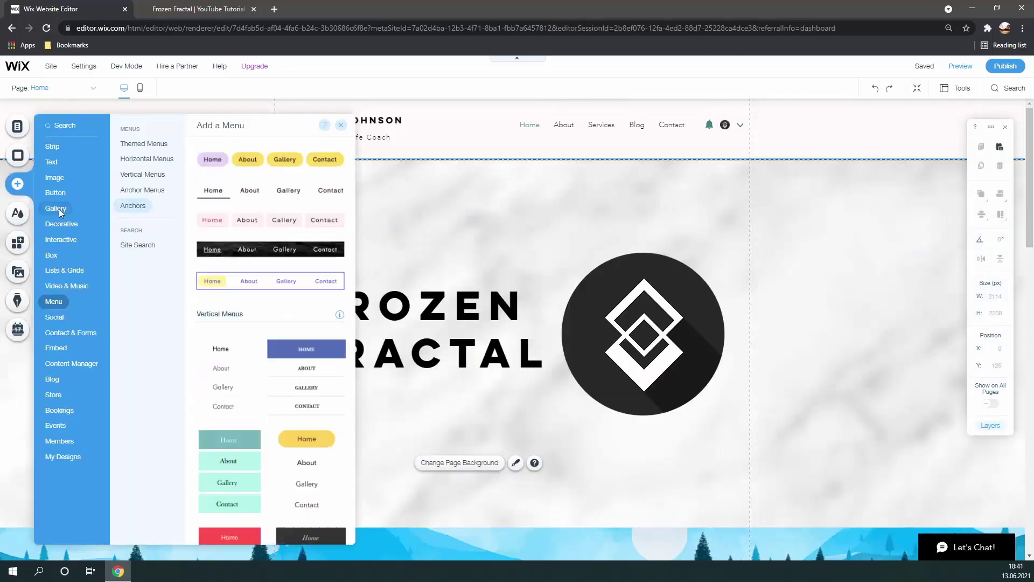
{"action": "left_click", "coordinate": [55, 193]}
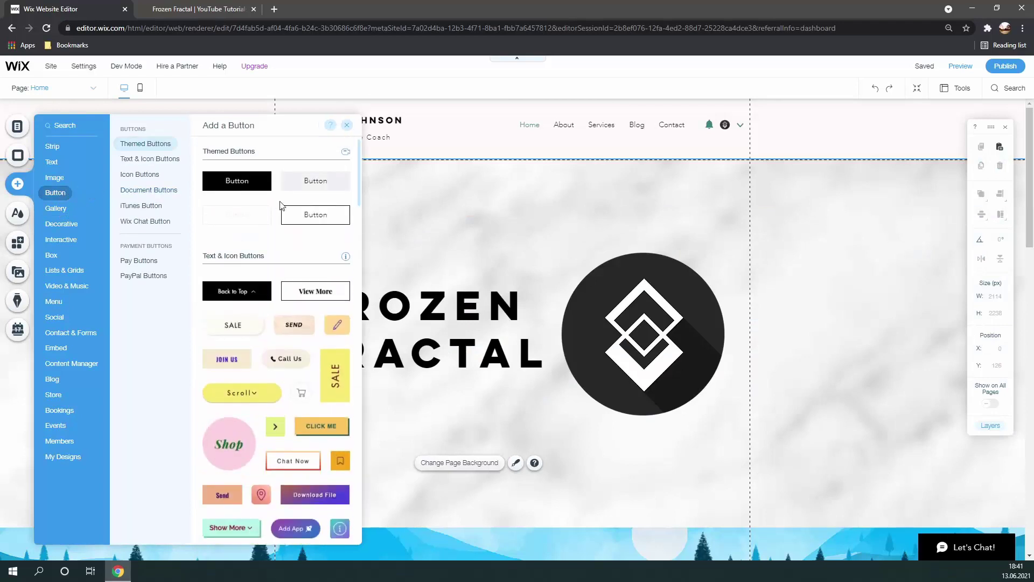
{"action": "left_click_drag", "start_coordinate": [305, 219], "coordinate": [427, 452]}
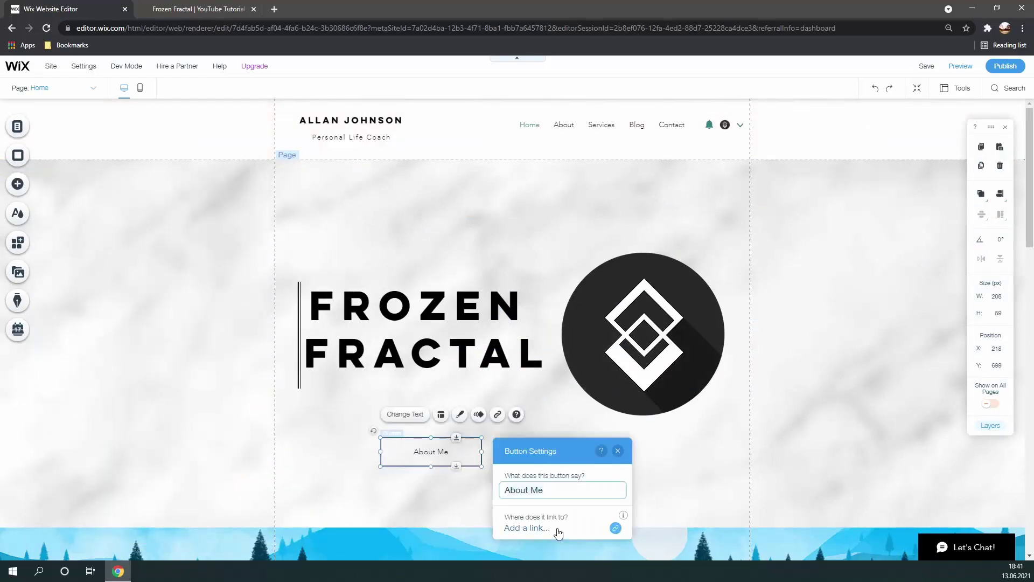
{"action": "left_click", "coordinate": [559, 530]}
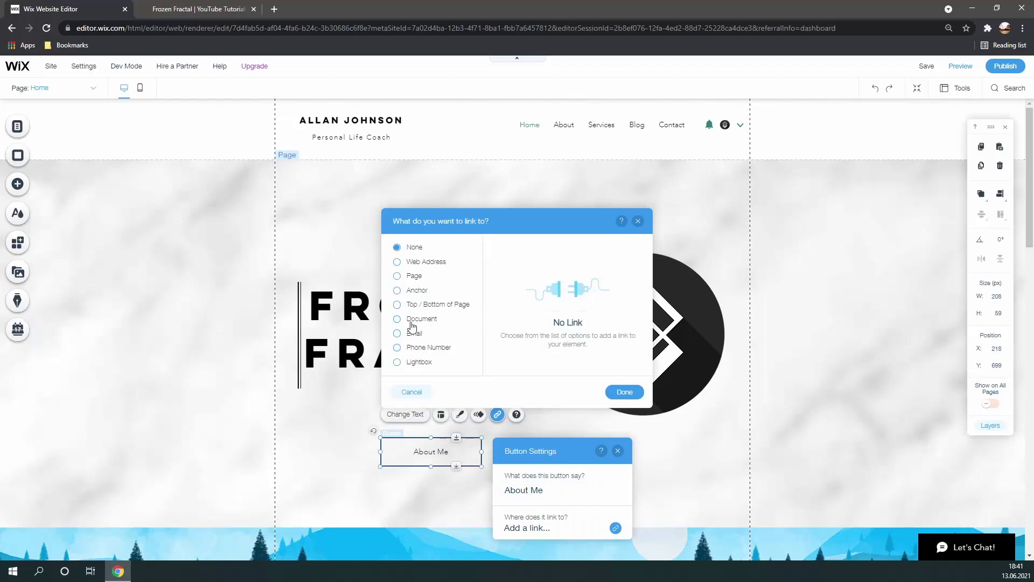
{"action": "left_click", "coordinate": [413, 296]}
{"action": "left_click", "coordinate": [539, 351]}
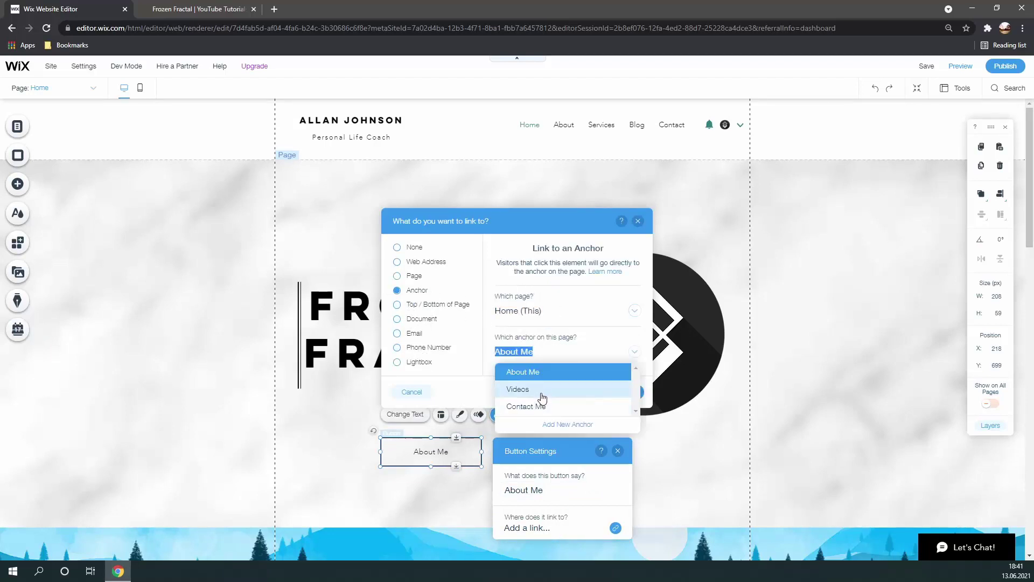
{"action": "left_click", "coordinate": [547, 373]}
{"action": "left_click", "coordinate": [621, 391]}
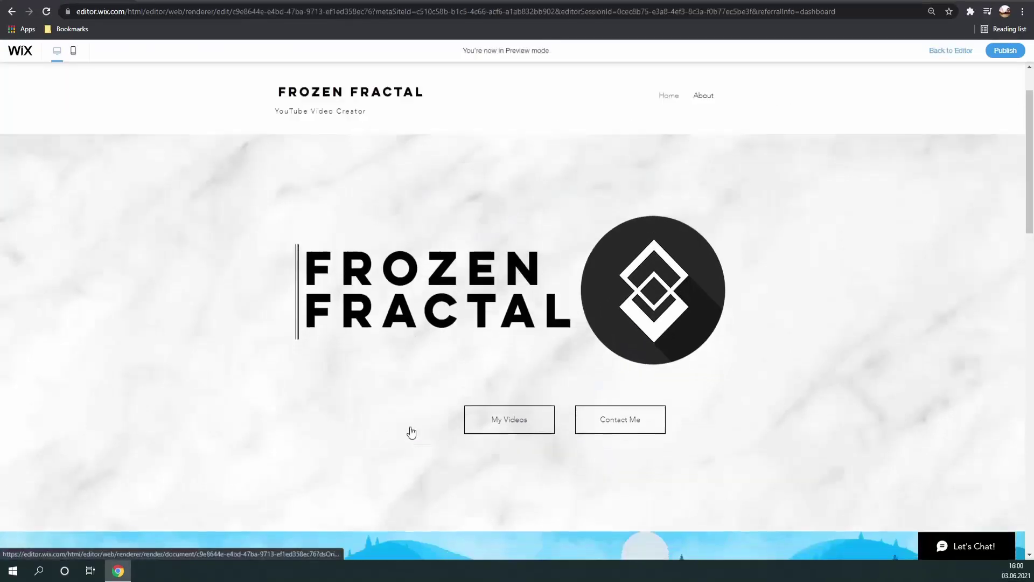
In Preview, scroll the page and check that My Videos jumps to the video grid
{"action": "scroll", "coordinate": [412, 431], "scroll_direction": "down", "scroll_amount": 10}
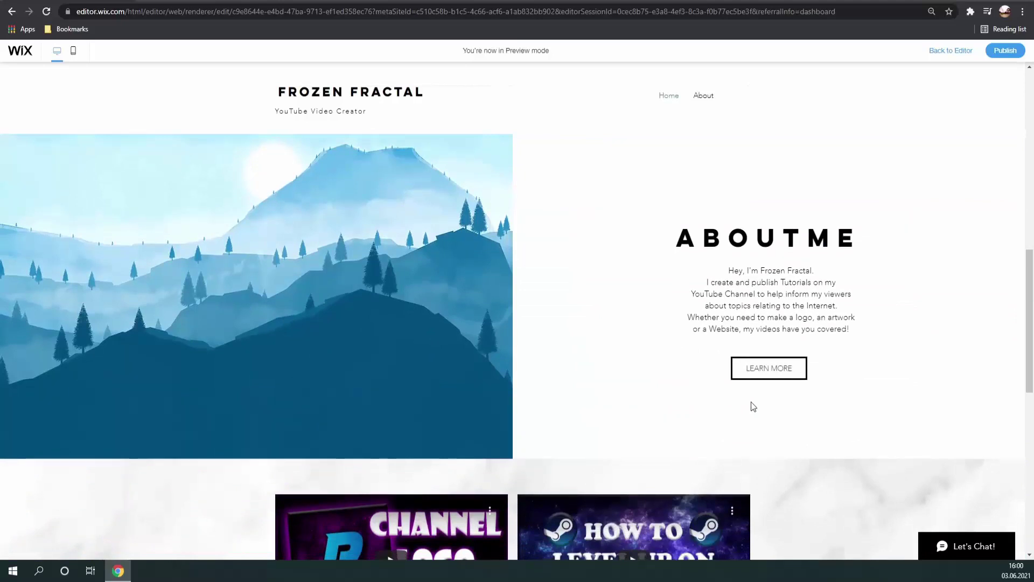
{"action": "scroll", "coordinate": [592, 323], "scroll_direction": "up", "scroll_amount": 10}
{"action": "left_click", "coordinate": [505, 195]}
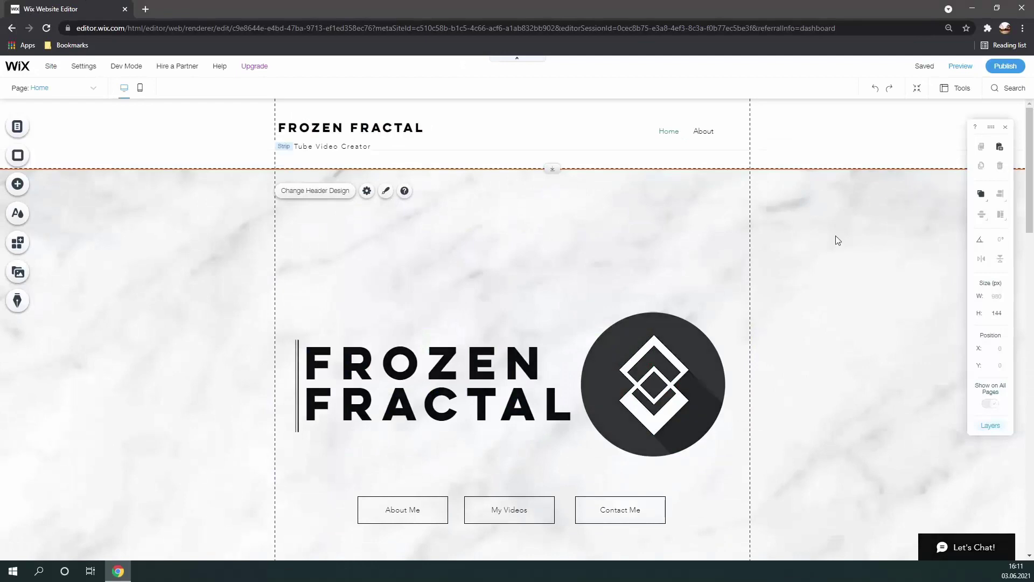
{"action": "scroll", "coordinate": [835, 243], "scroll_direction": "down", "scroll_amount": 10}
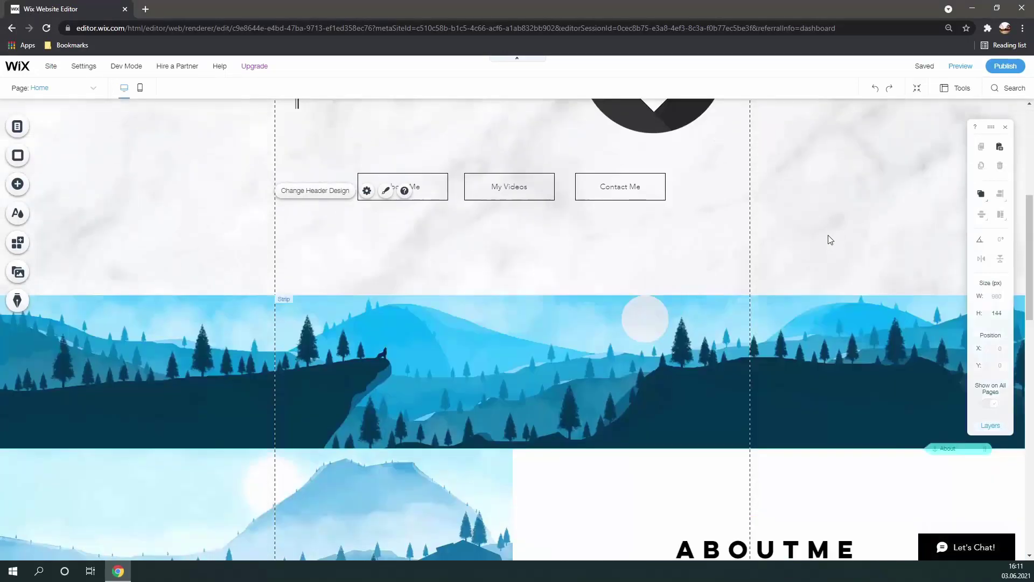
{"action": "scroll", "coordinate": [832, 252], "scroll_direction": "down", "scroll_amount": 8}
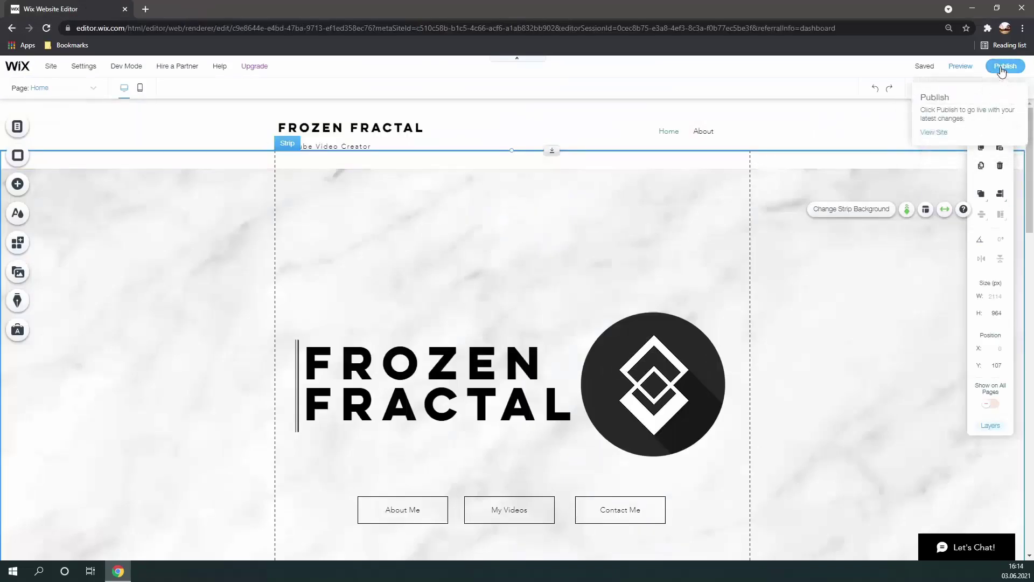
Publish the latest changes so the site is live at frozenfractal.wixsite.com/my-site
{"action": "left_click", "coordinate": [1002, 69]}
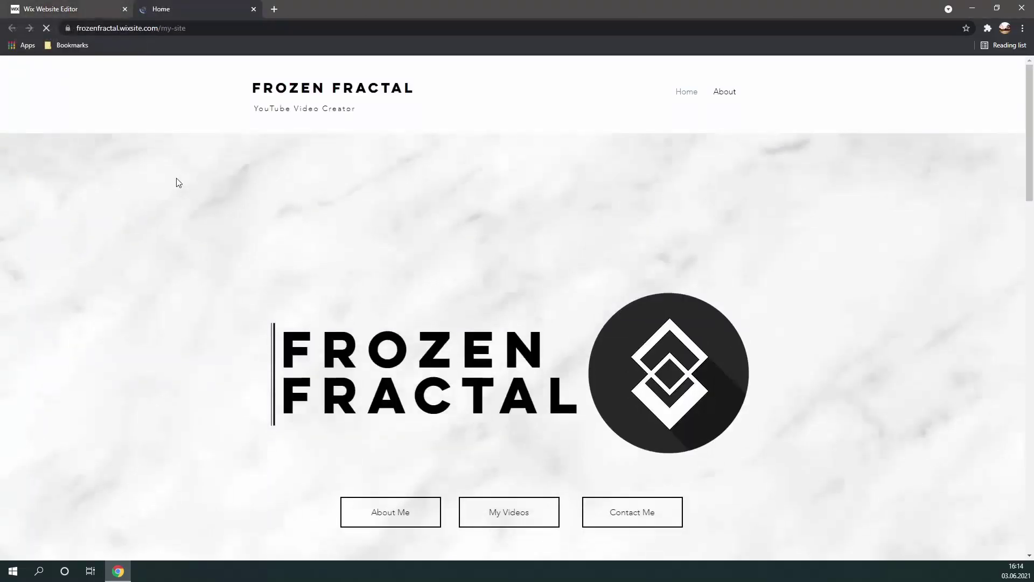
{"action": "scroll", "coordinate": [176, 178], "scroll_direction": "down", "scroll_amount": 8}
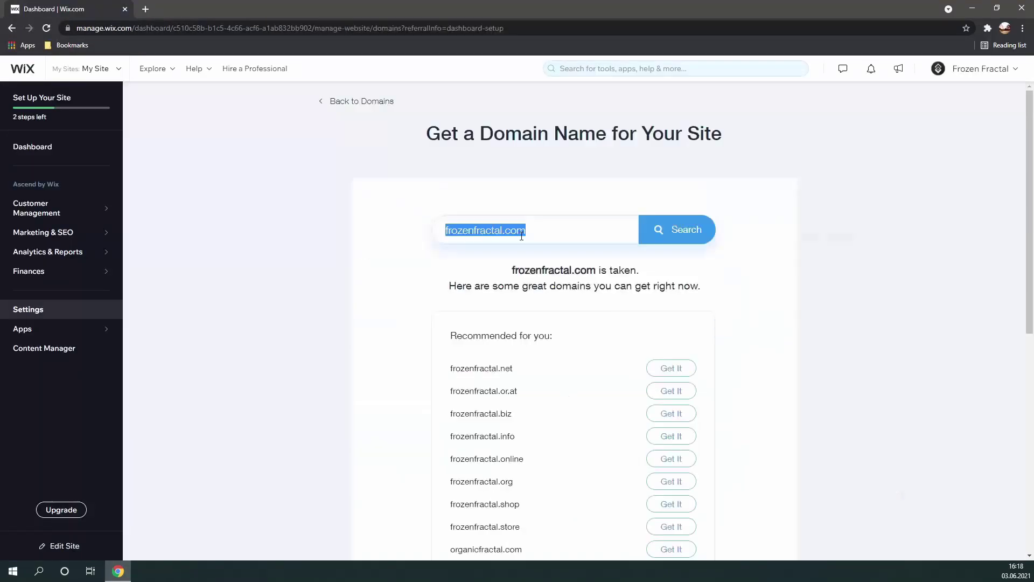
Replace the domain search text with thefrozenfractal.com and check its availability
{"action": "key", "text": "BackSpace"}
{"action": "type", "text": "the"}
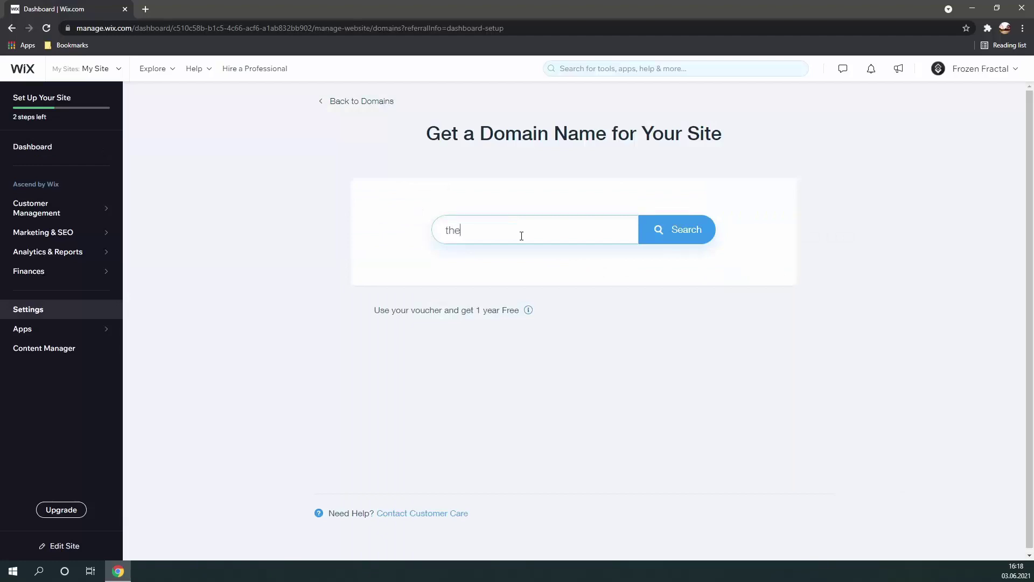
{"action": "type", "text": "frozenfractal.com"}
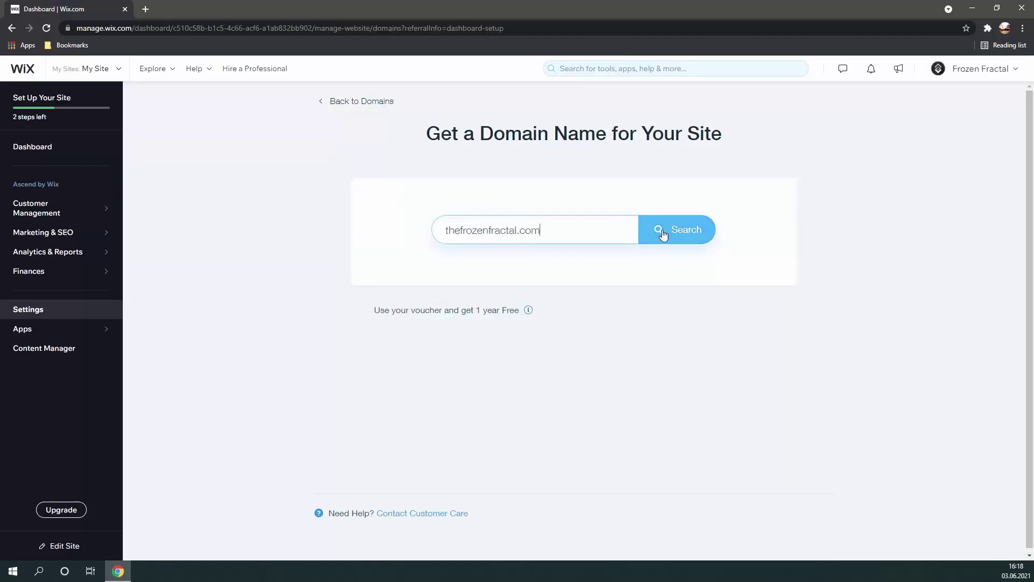
{"action": "left_click", "coordinate": [662, 232]}
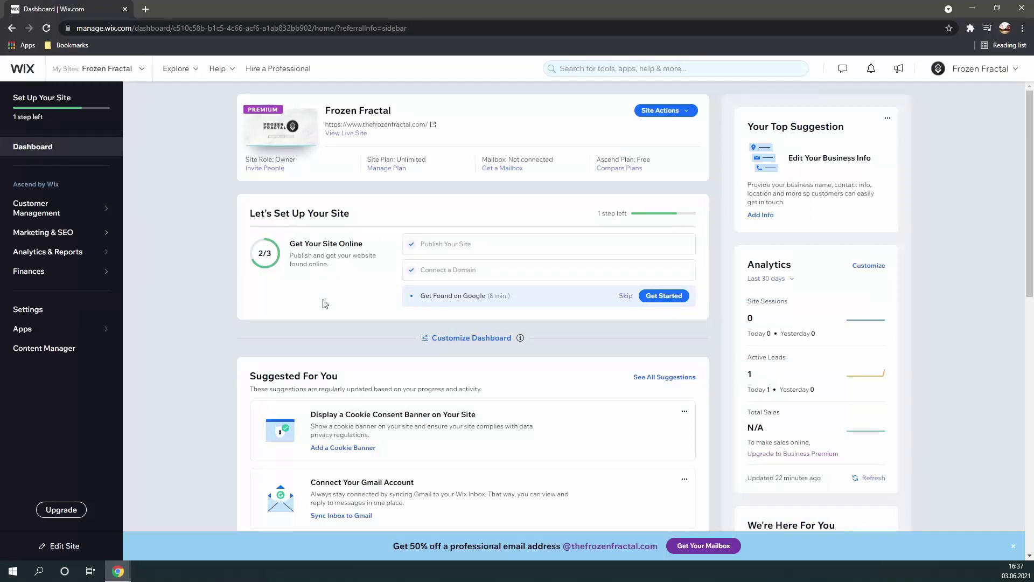
Start the Get Found on Google setup with Frozen Fractal as an online-only business
{"action": "left_click", "coordinate": [659, 297]}
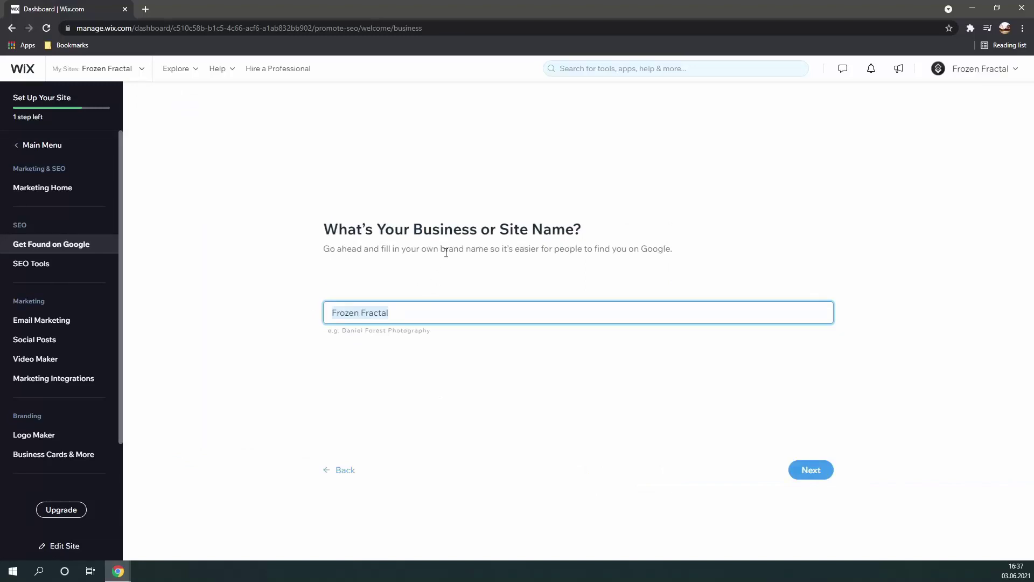
{"action": "left_click", "coordinate": [810, 470]}
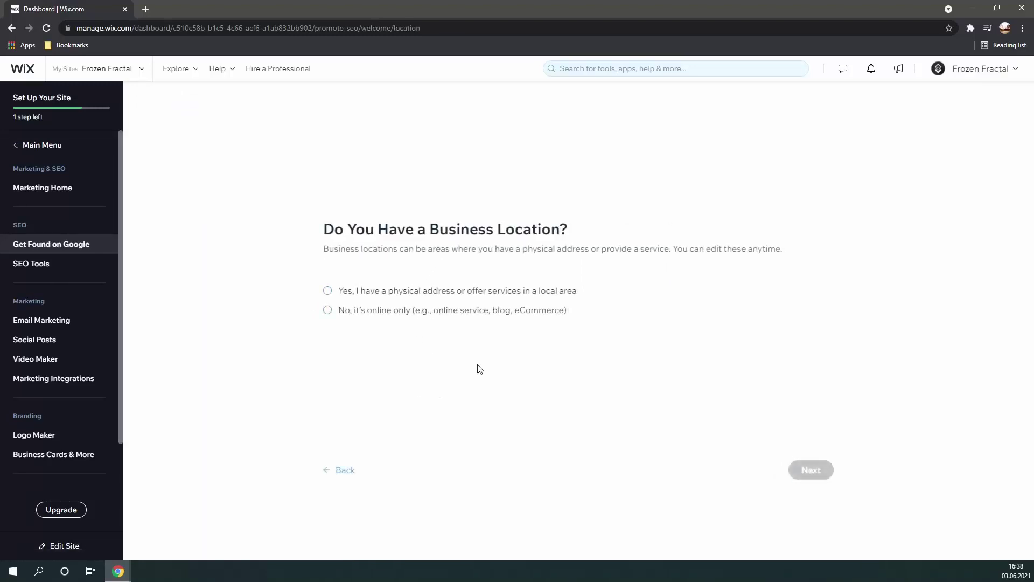
{"action": "left_click", "coordinate": [346, 310]}
{"action": "left_click", "coordinate": [811, 469]}
Enter keywords youtube videos, youtube tutorial videos and video guides, then create the SEO plan
{"action": "type", "text": "youtube vide"}
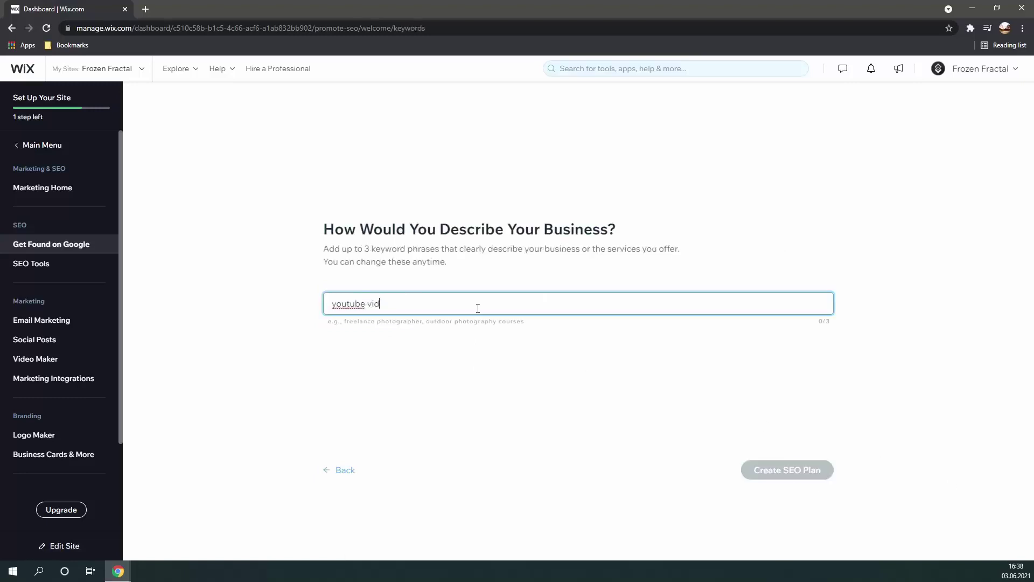
{"action": "type", "text": "os"}
{"action": "key", "text": "Return"}
{"action": "type", "text": "youtube tutorial r"}
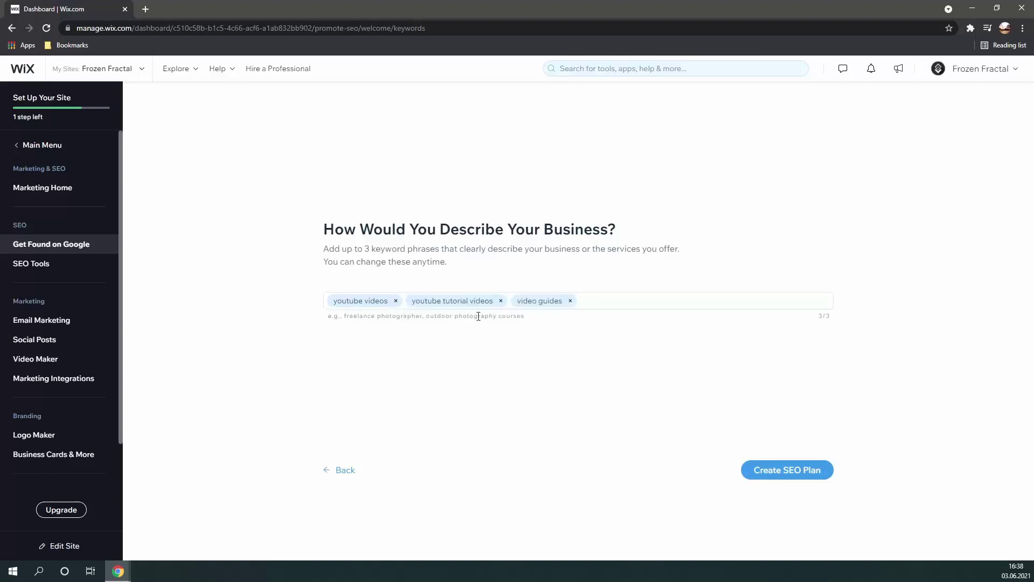
{"action": "left_click", "coordinate": [798, 476]}
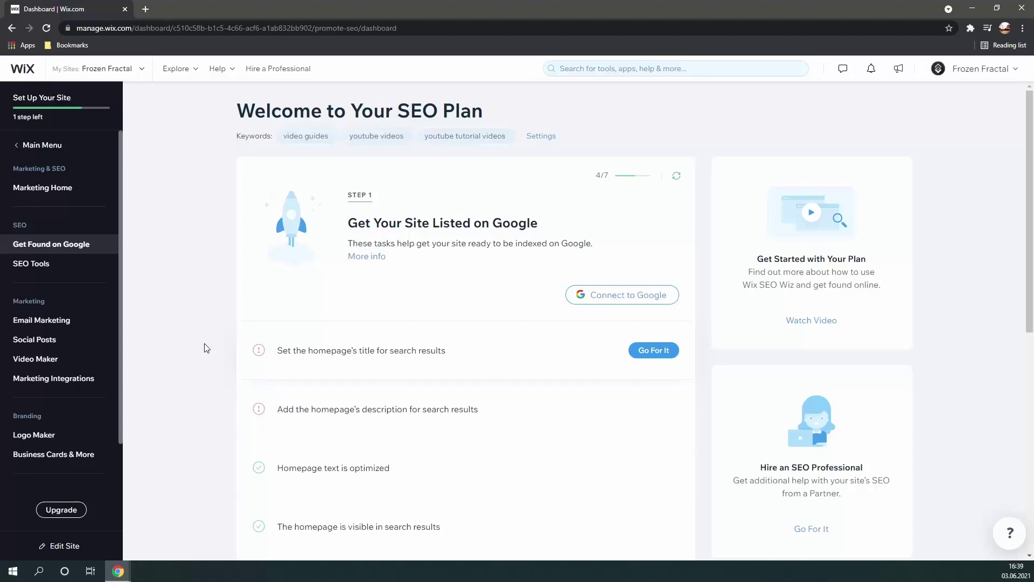
Edit the site's SEO title, typing 'ractal | YouTube Videos' into it
{"action": "scroll", "coordinate": [204, 347], "scroll_direction": "down", "scroll_amount": 7}
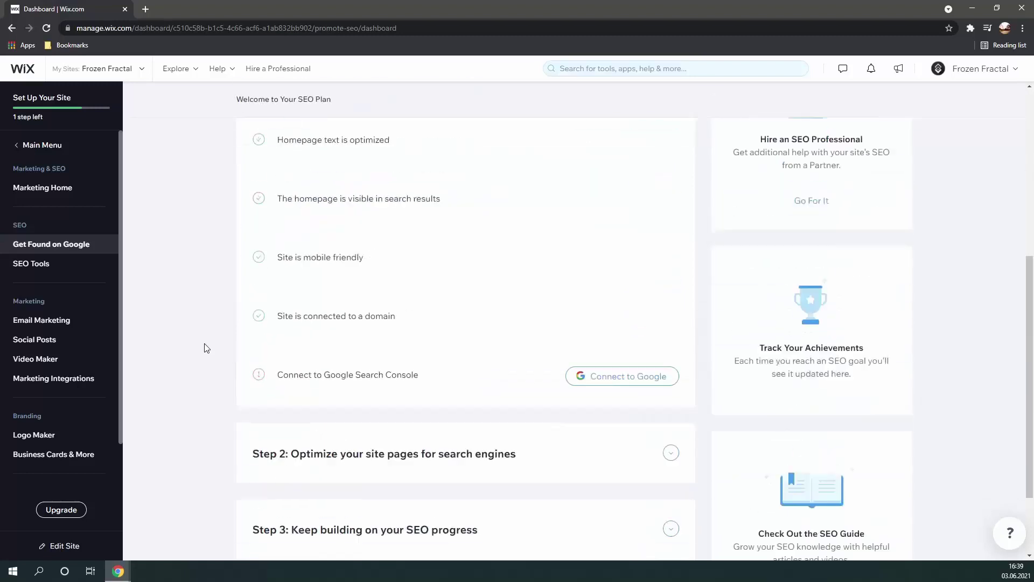
{"action": "scroll", "coordinate": [205, 348], "scroll_direction": "up", "scroll_amount": 4}
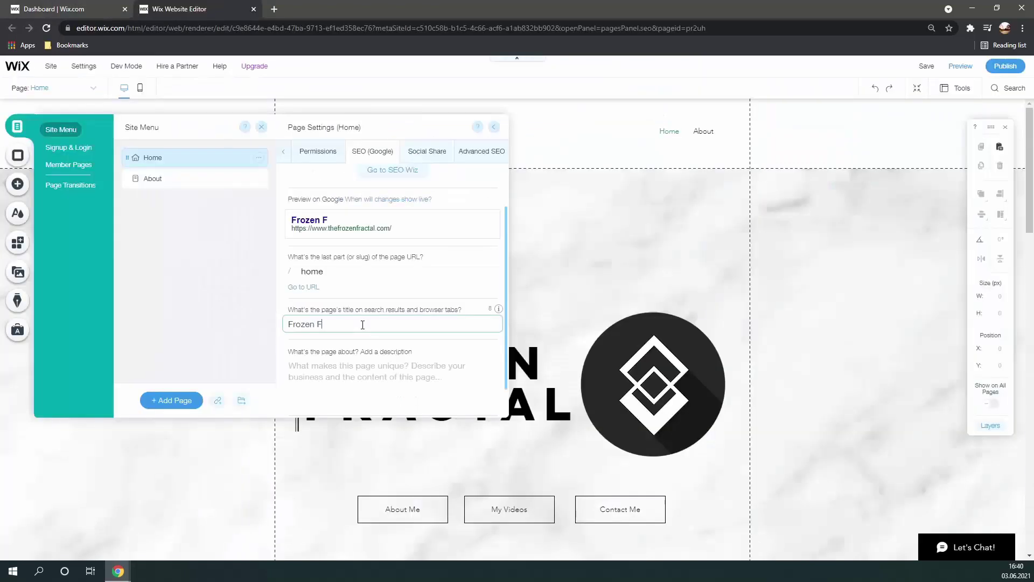
{"action": "type", "text": "ractal | YouTube Videos"}
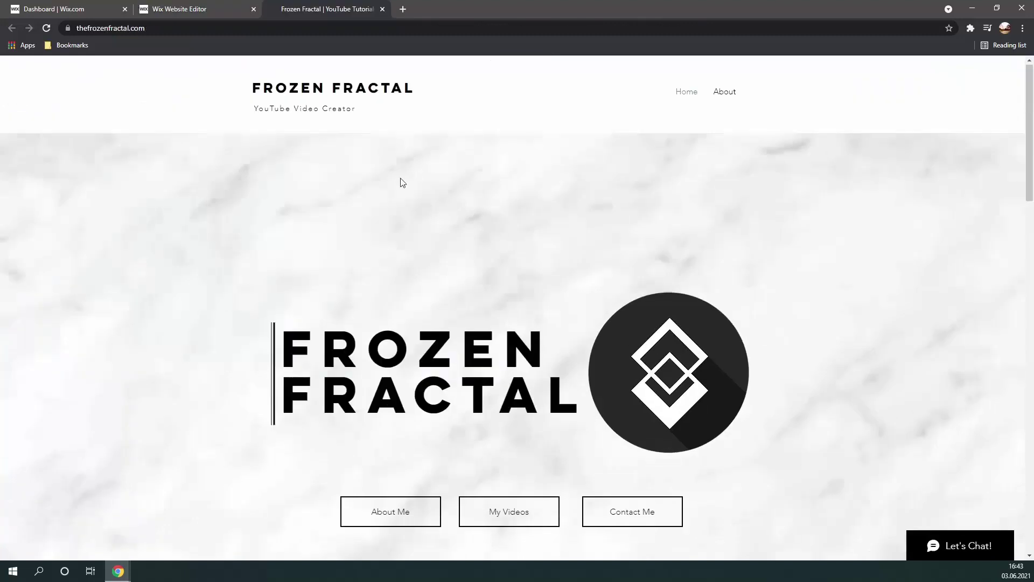
Scroll through the live thefrozenfractal.com page and test the Contact Me anchor link
{"action": "scroll", "coordinate": [314, 392], "scroll_direction": "down", "scroll_amount": 2}
{"action": "scroll", "coordinate": [418, 405], "scroll_direction": "down", "scroll_amount": 8}
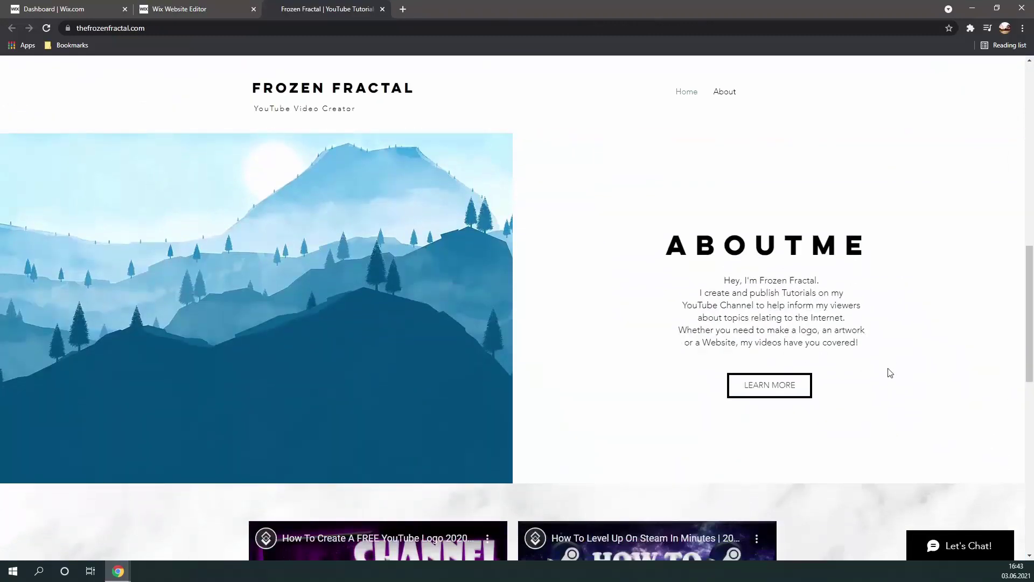
{"action": "scroll", "coordinate": [891, 381], "scroll_direction": "up", "scroll_amount": 5}
{"action": "scroll", "coordinate": [458, 446], "scroll_direction": "down", "scroll_amount": 2}
{"action": "scroll", "coordinate": [460, 450], "scroll_direction": "down", "scroll_amount": 10}
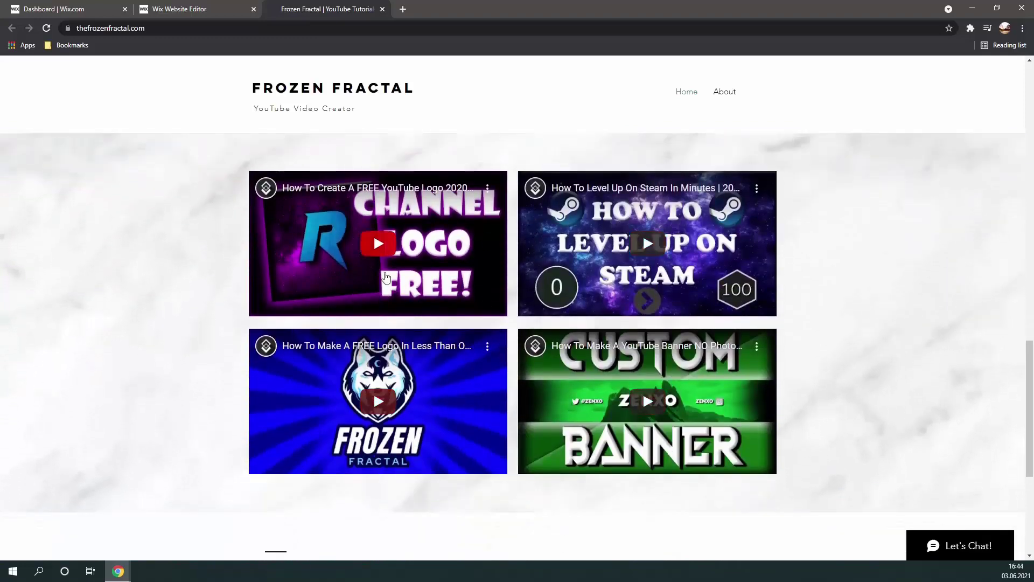
{"action": "scroll", "coordinate": [600, 355], "scroll_direction": "up", "scroll_amount": 15}
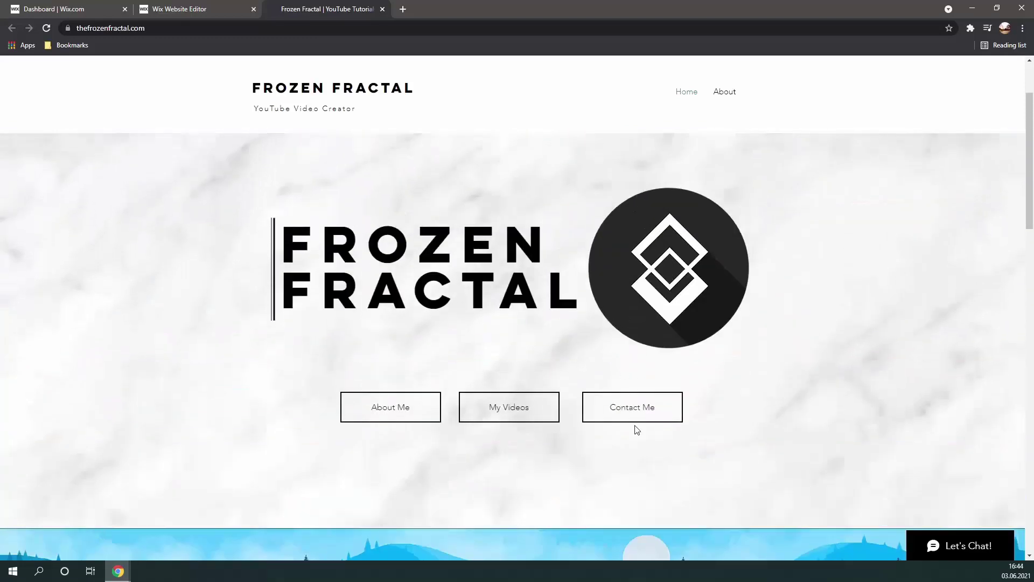
{"action": "left_click", "coordinate": [633, 411]}
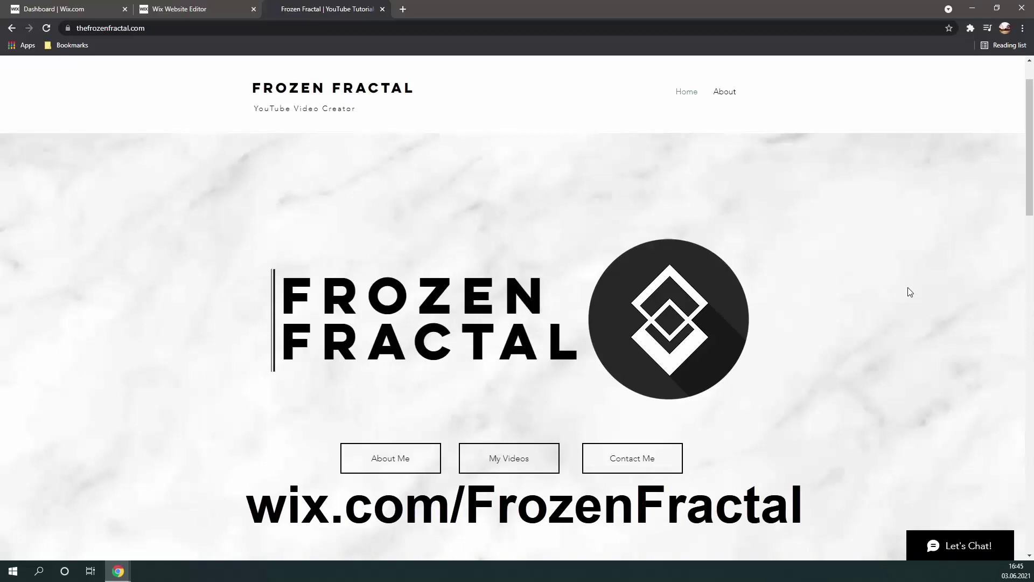
Scroll around the contact form to confirm the Contact Me jump landed there
{"action": "scroll", "coordinate": [903, 261], "scroll_direction": "down", "scroll_amount": 7}
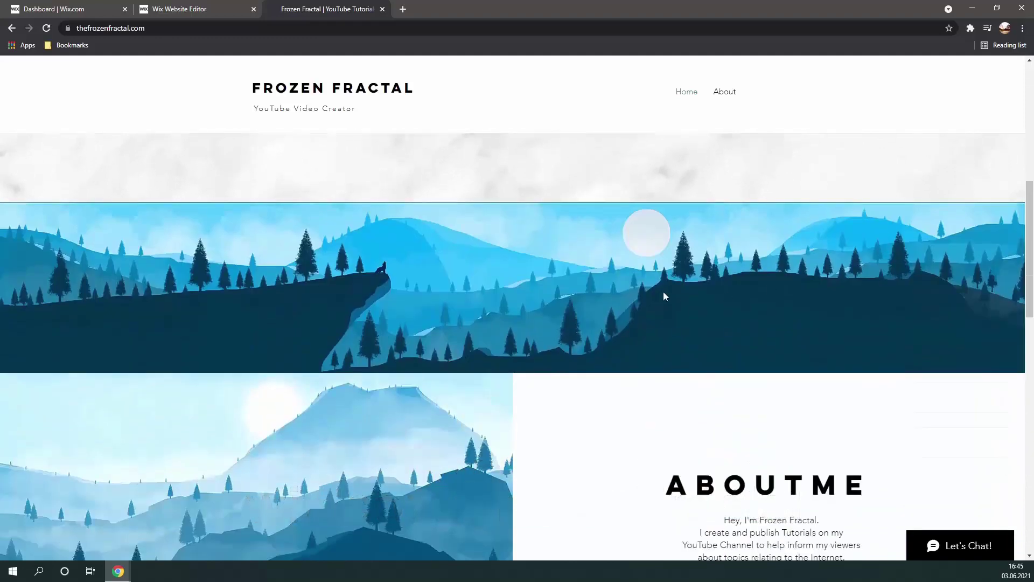
{"action": "scroll", "coordinate": [716, 323], "scroll_direction": "down", "scroll_amount": 12}
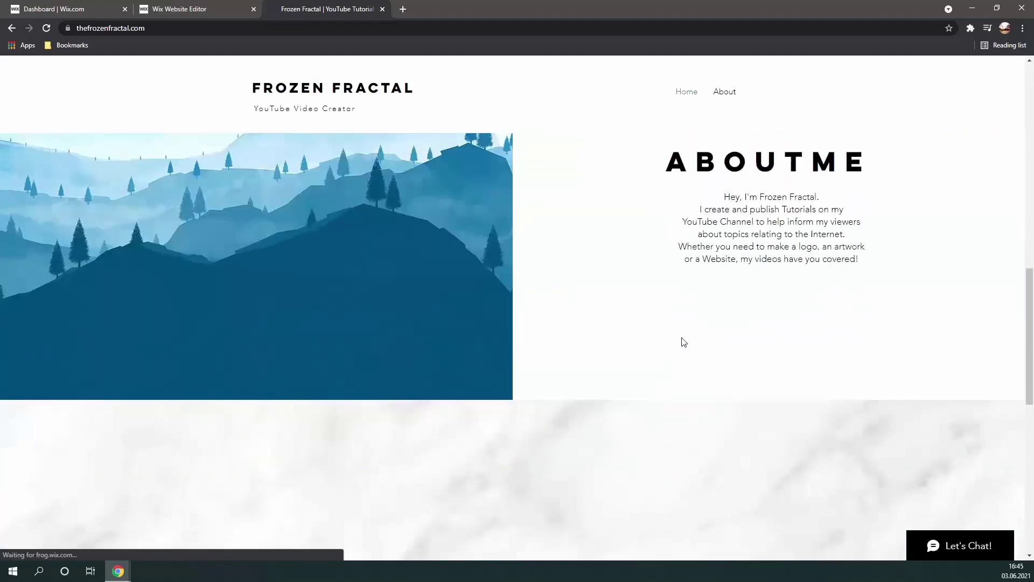
{"action": "scroll", "coordinate": [682, 340], "scroll_direction": "up", "scroll_amount": 6}
{"action": "scroll", "coordinate": [782, 343], "scroll_direction": "down", "scroll_amount": 6}
{"action": "scroll", "coordinate": [785, 346], "scroll_direction": "up", "scroll_amount": 5}
{"action": "scroll", "coordinate": [783, 345], "scroll_direction": "up", "scroll_amount": 8}
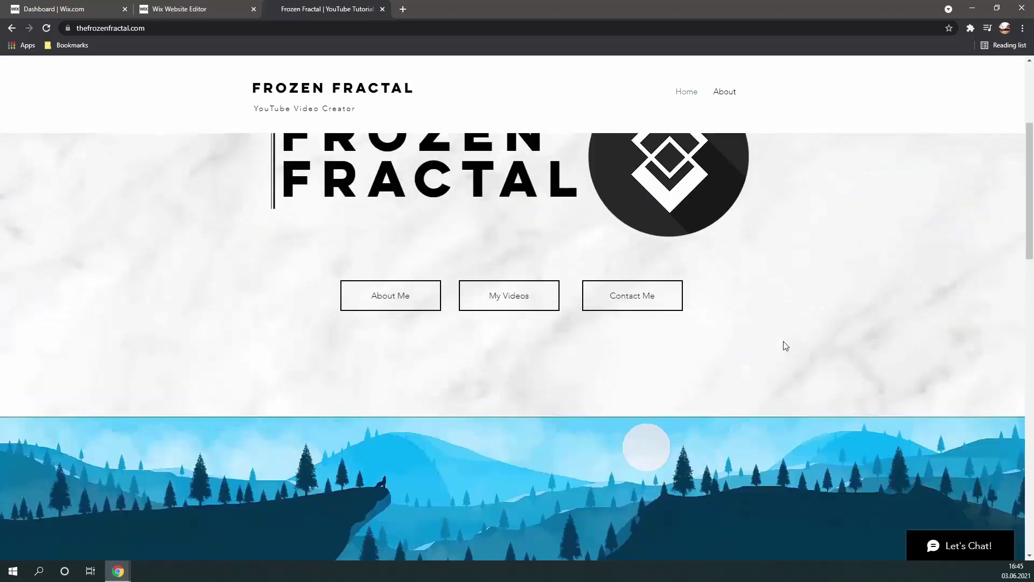